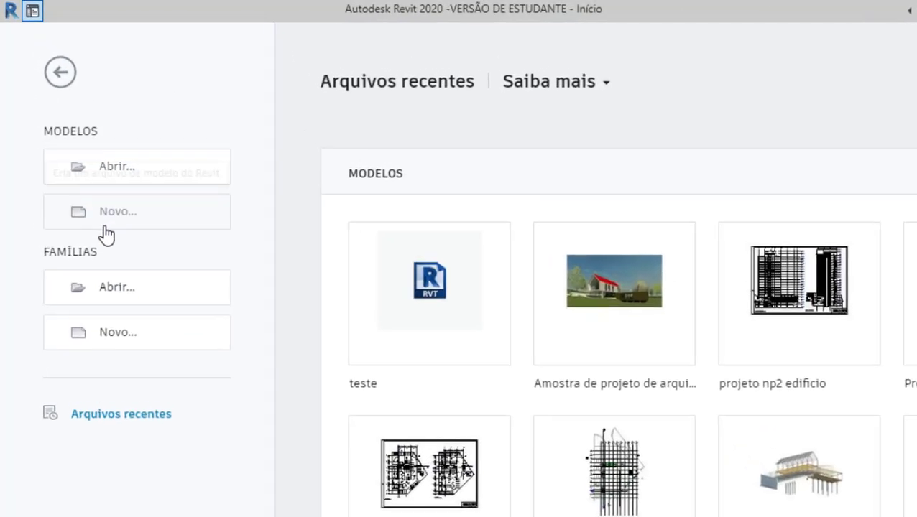
Browse for a model to open in the Autodesk folder under Arquivos de Programas on Disco Local (C:).
click(131, 175)
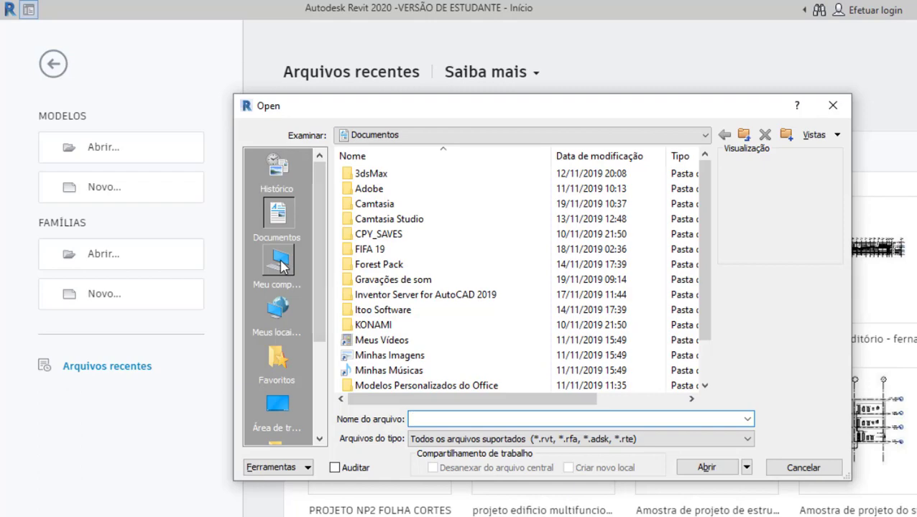
click(281, 264)
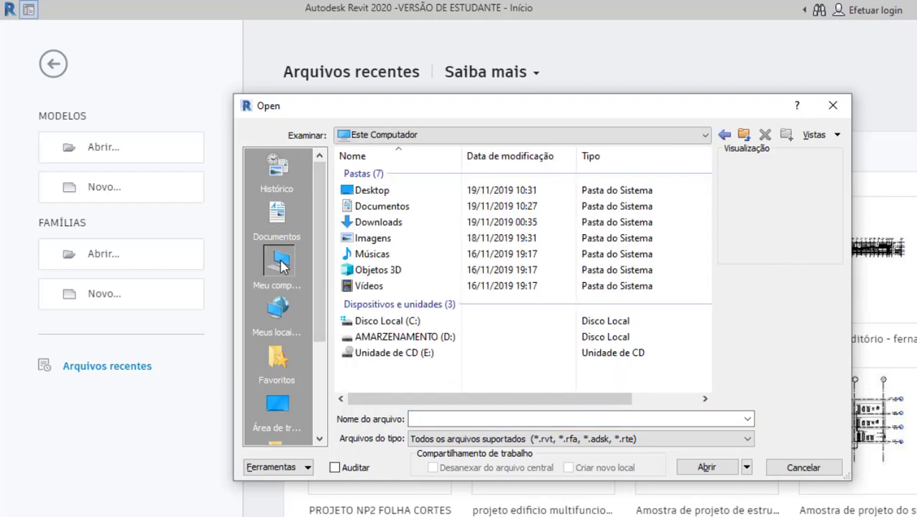
double_click(388, 321)
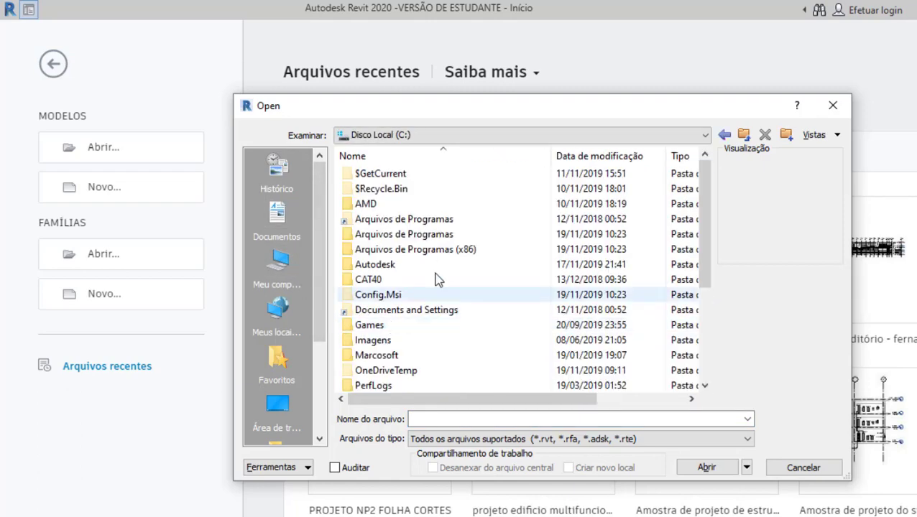
scroll(430, 273, down, 1)
scroll(440, 302, up, 1)
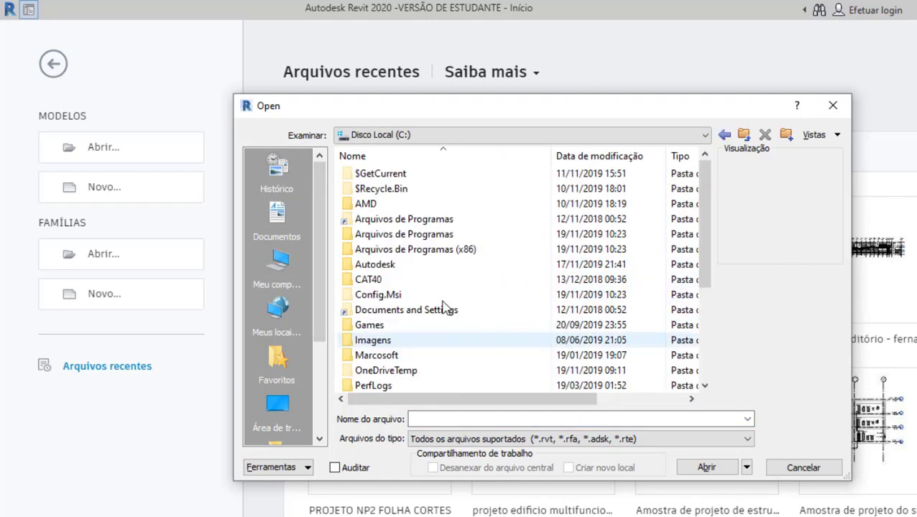
double_click(431, 236)
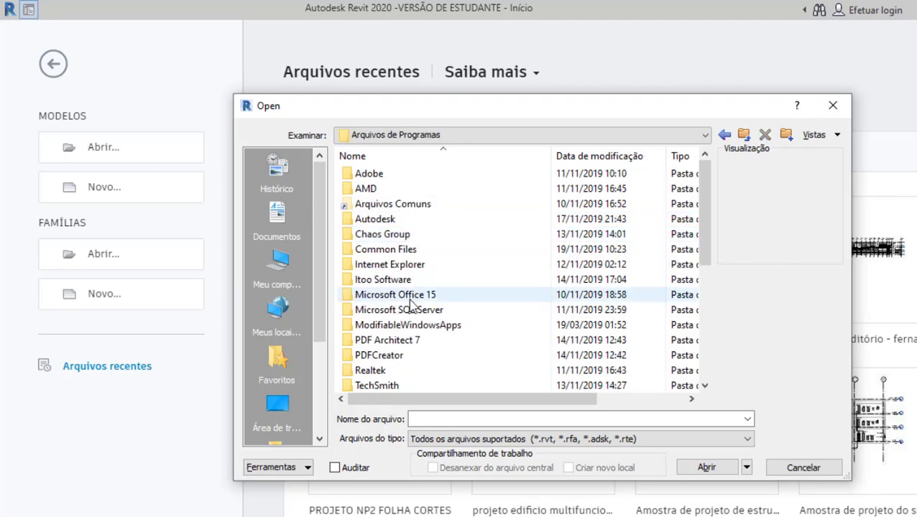
scroll(432, 352, down, 1)
scroll(432, 350, down, 4)
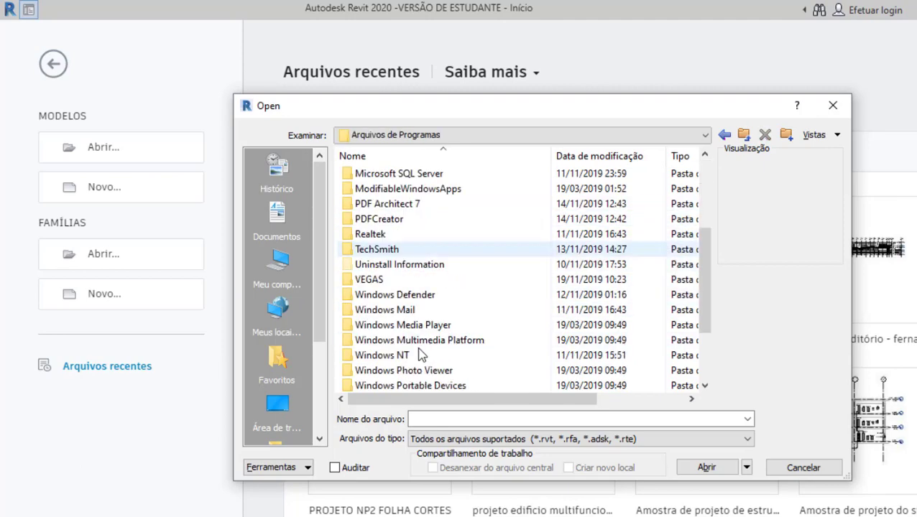
scroll(415, 357, up, 5)
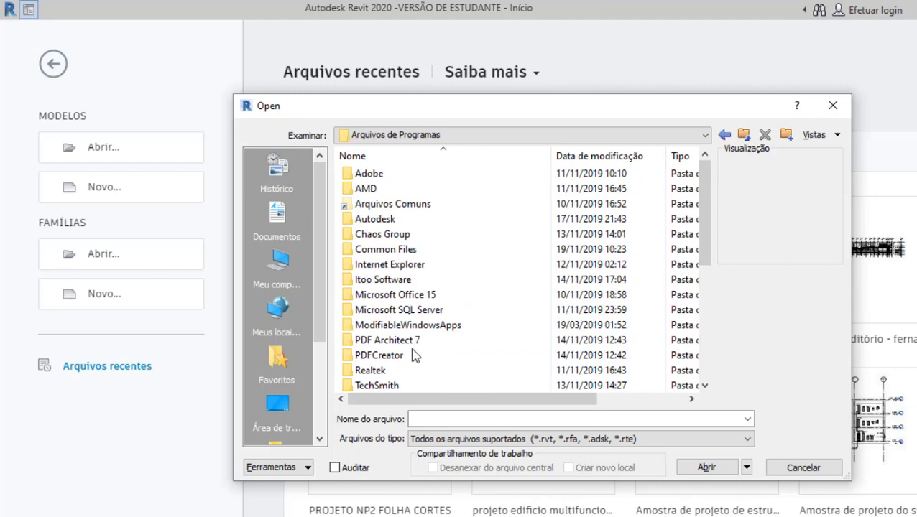
double_click(389, 221)
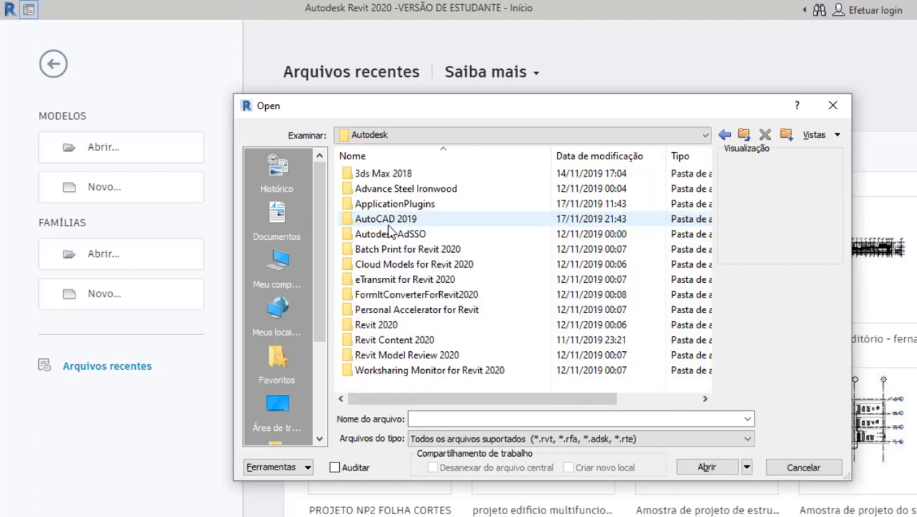
Go into the Revit 2020 folder and open its Samples subfolder.
click(394, 327)
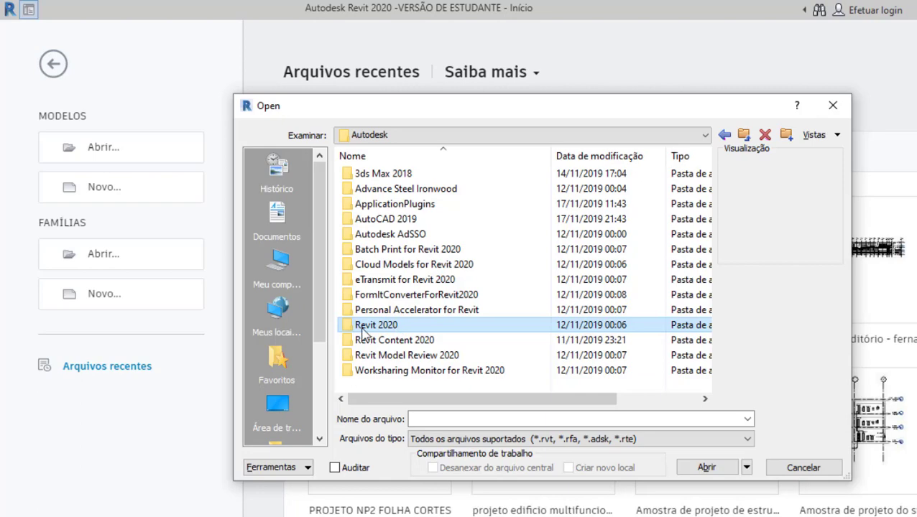
double_click(387, 328)
scroll(411, 260, down, 2)
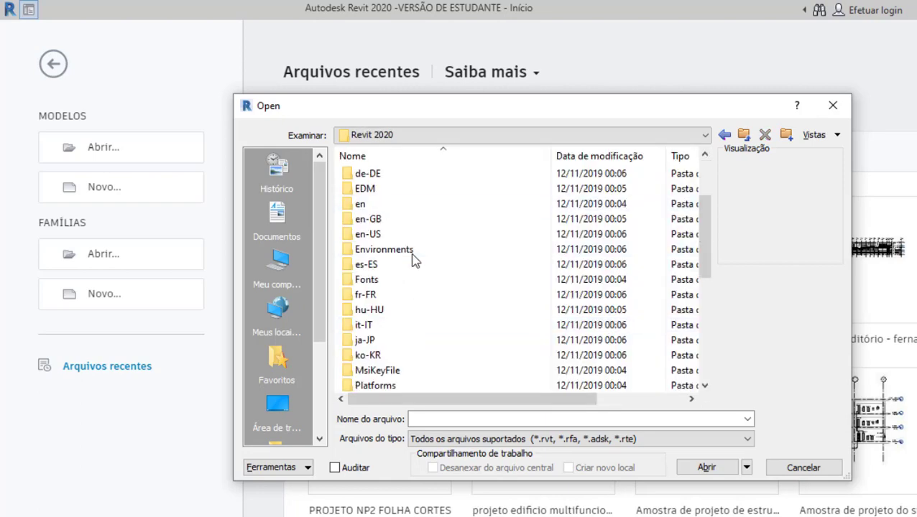
scroll(422, 349, down, 3)
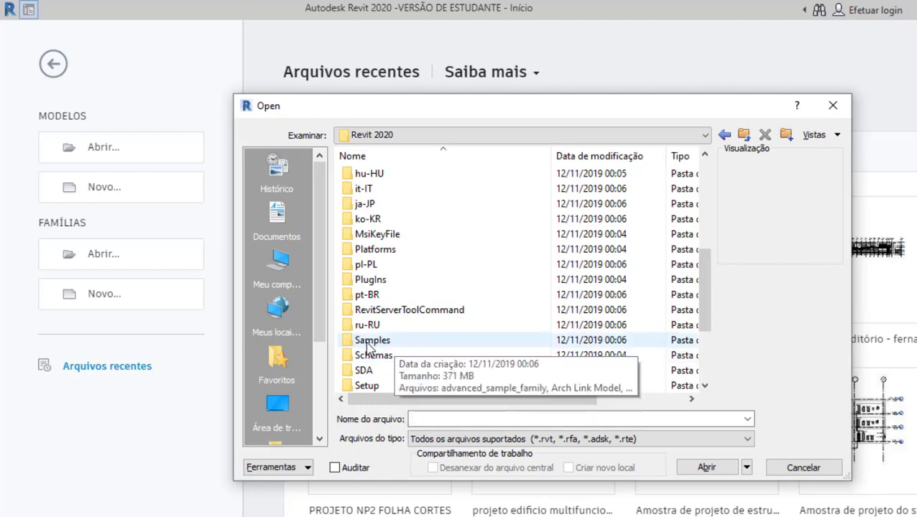
click(416, 343)
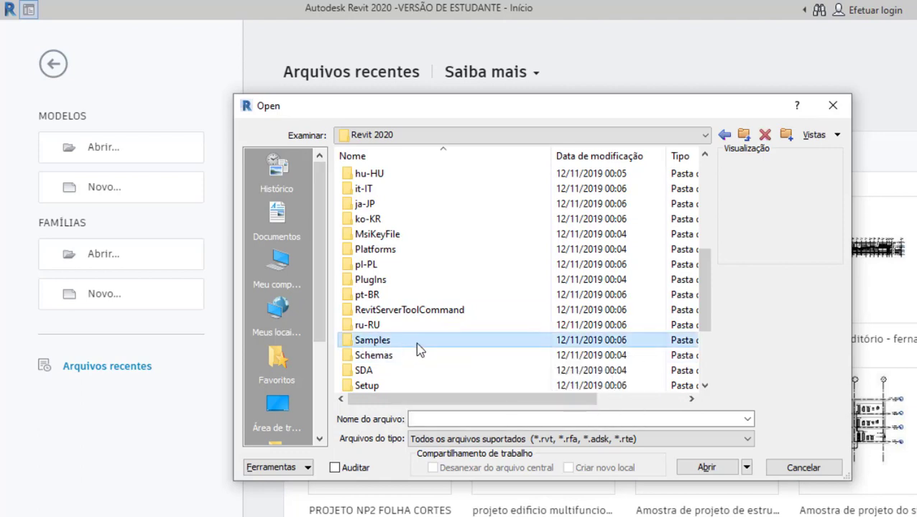
double_click(397, 341)
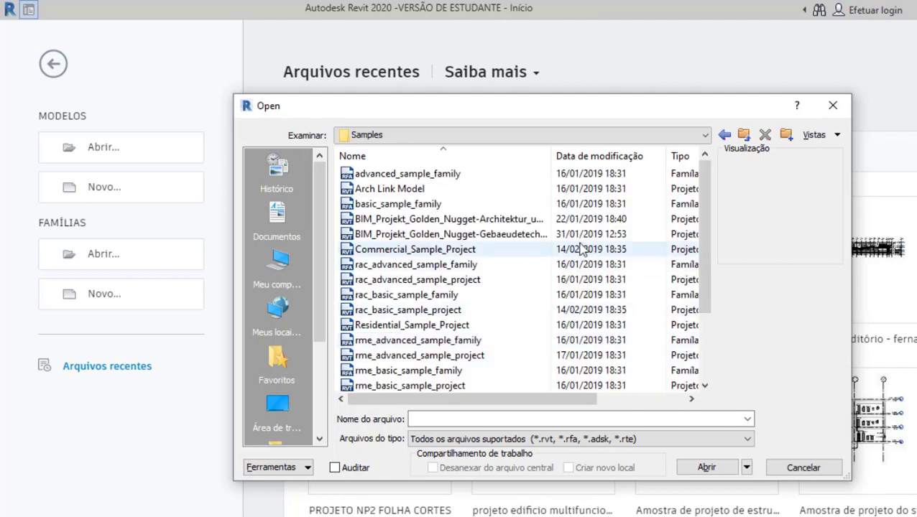
Preview several of the sample files and open rac_basic_sample_project.rvt.
click(385, 265)
click(386, 279)
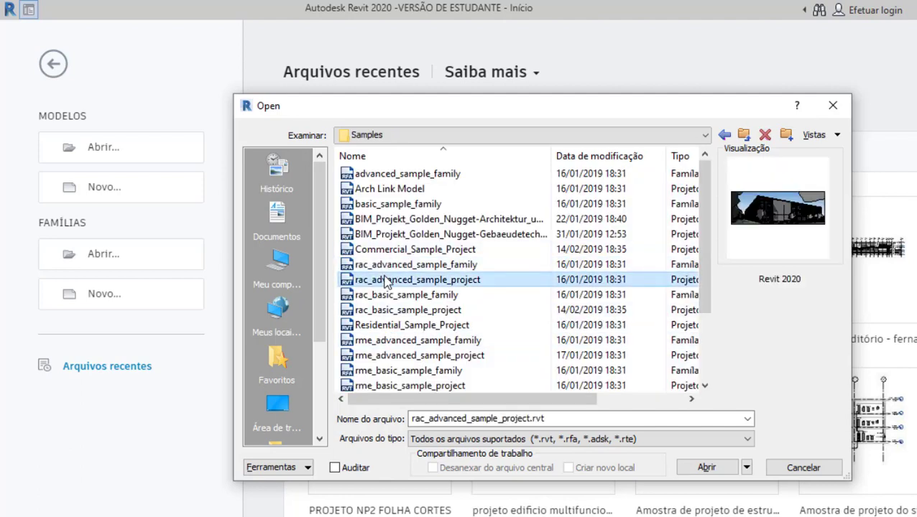
click(404, 249)
click(409, 234)
click(415, 264)
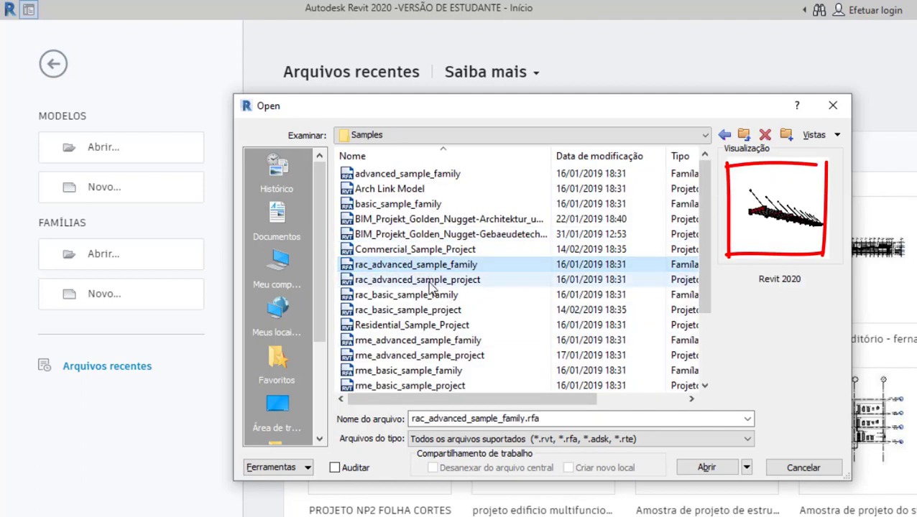
click(423, 279)
click(428, 298)
click(440, 310)
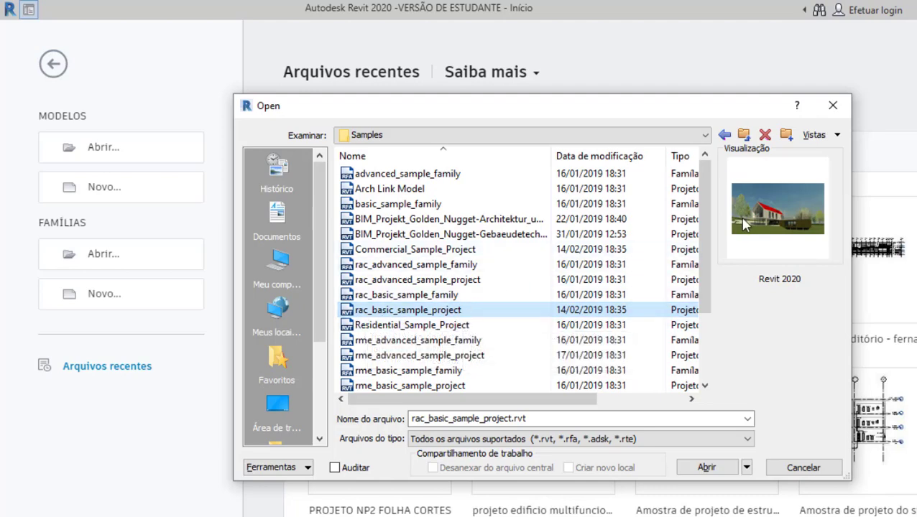
click(708, 468)
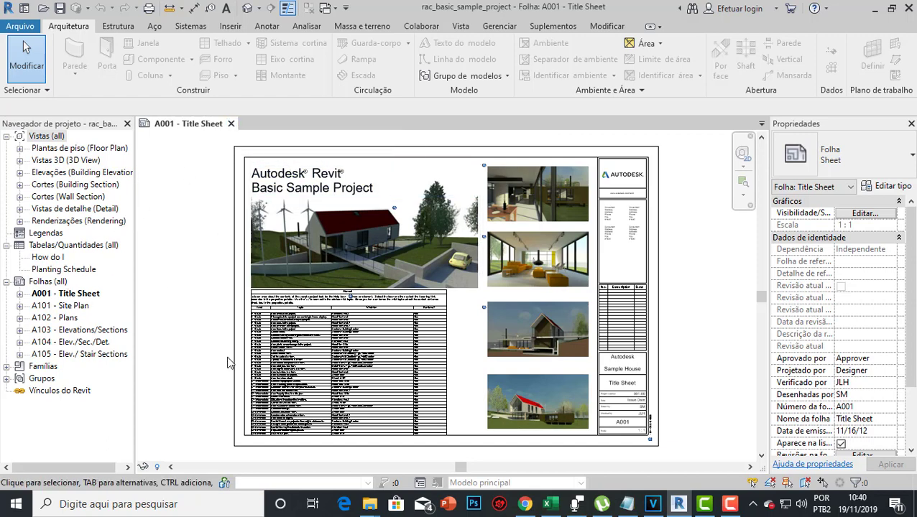
Open the Site floor plan view and close the A001 - Title Sheet view.
click(20, 149)
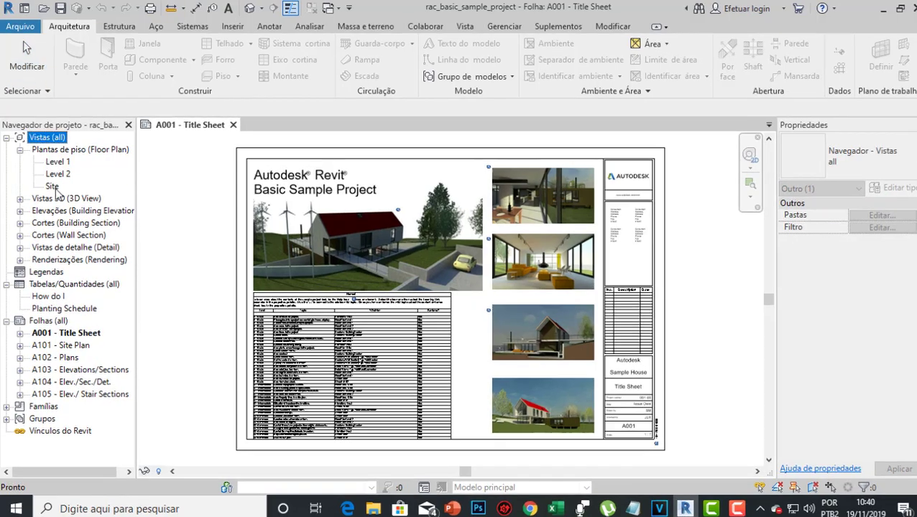
click(55, 188)
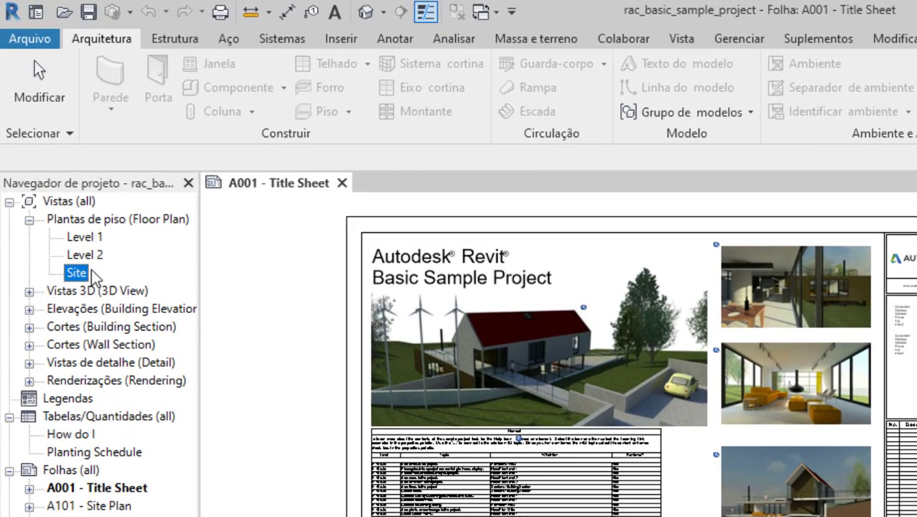
double_click(77, 274)
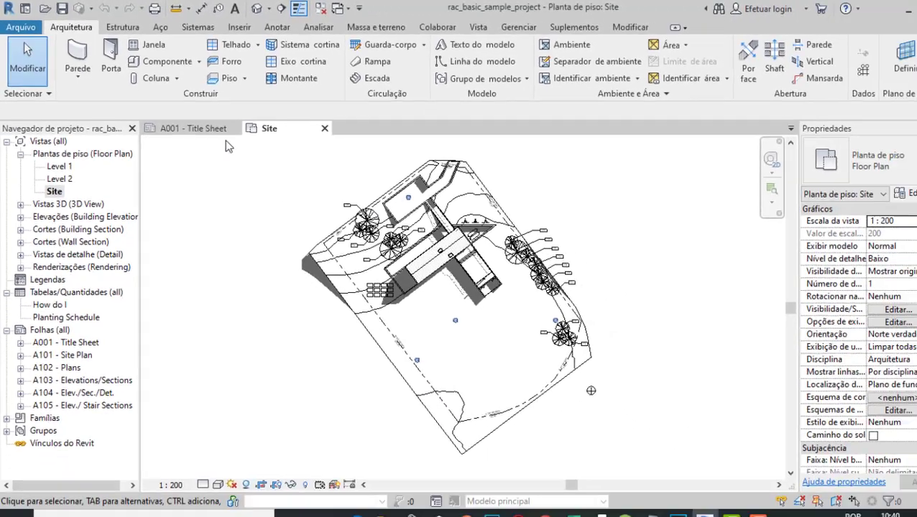
click(293, 172)
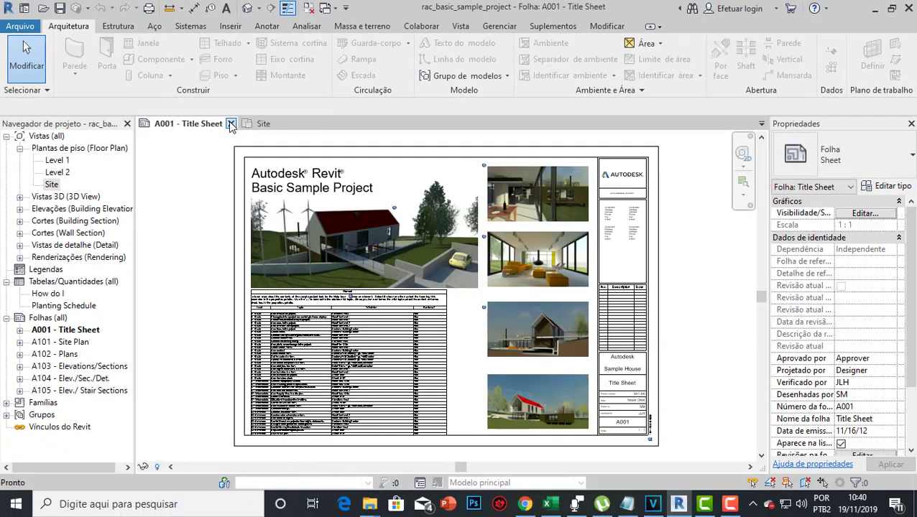
click(320, 172)
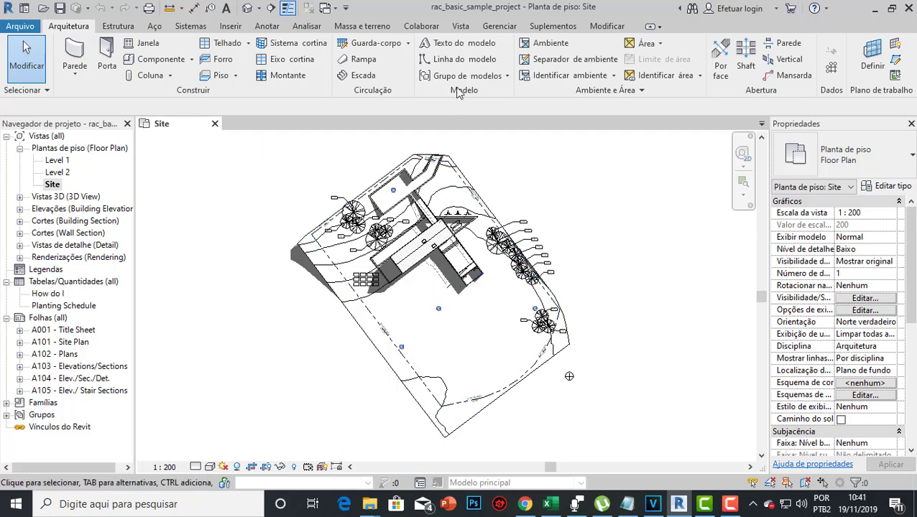
click(460, 27)
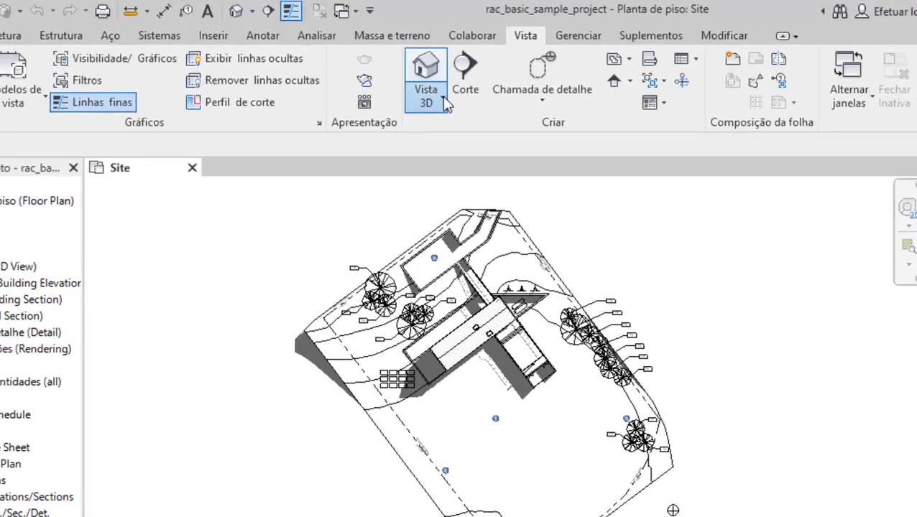
click(445, 104)
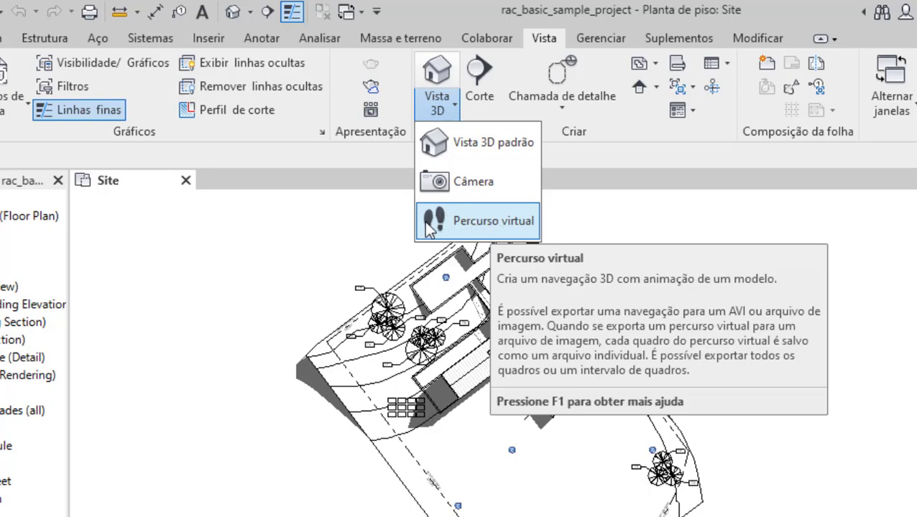
click(463, 223)
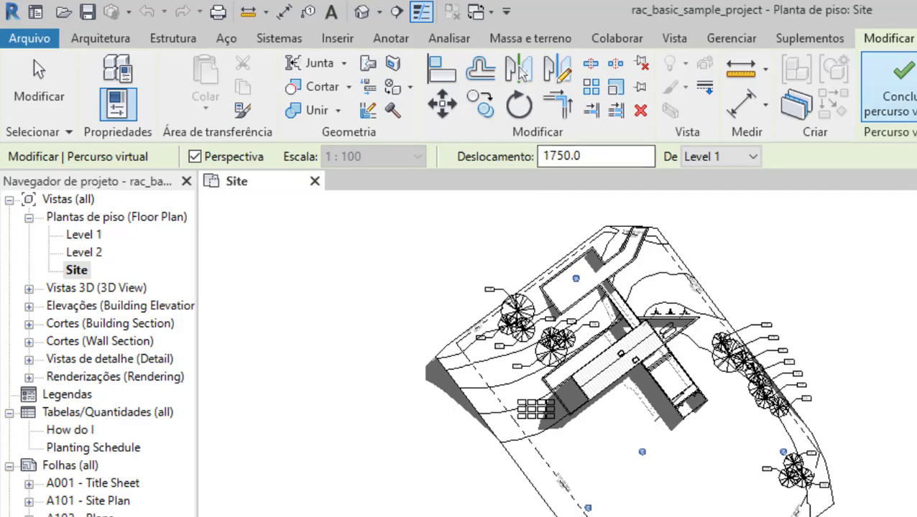
key(Escape)
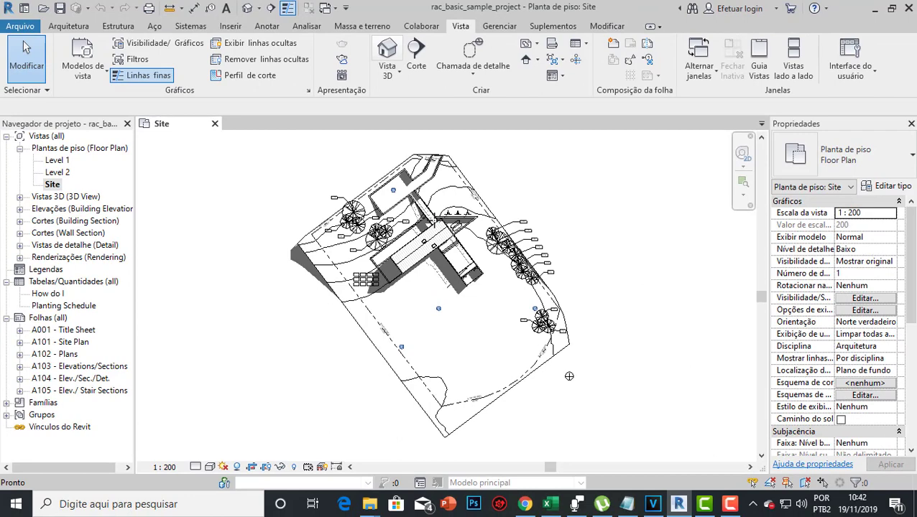
Set the project's linear units to metres (Metros) with 2 decimal places.
key(u)
key(n)
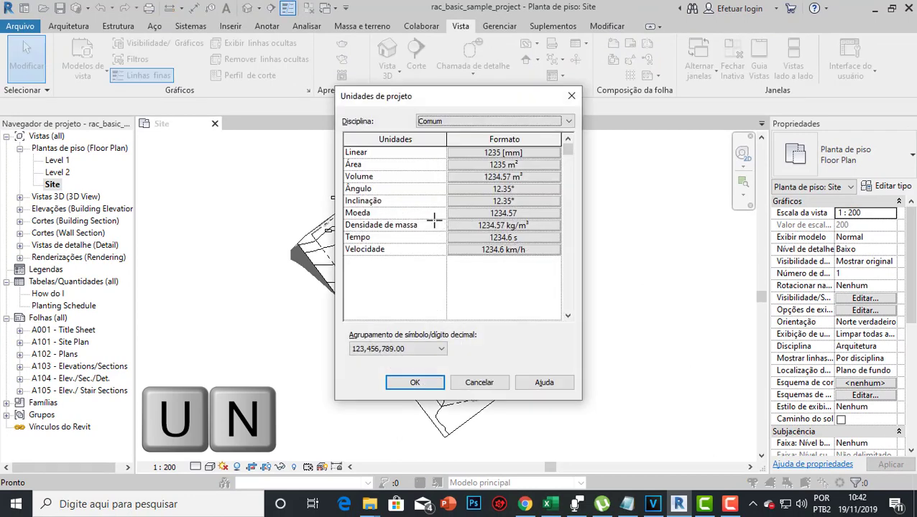
click(487, 153)
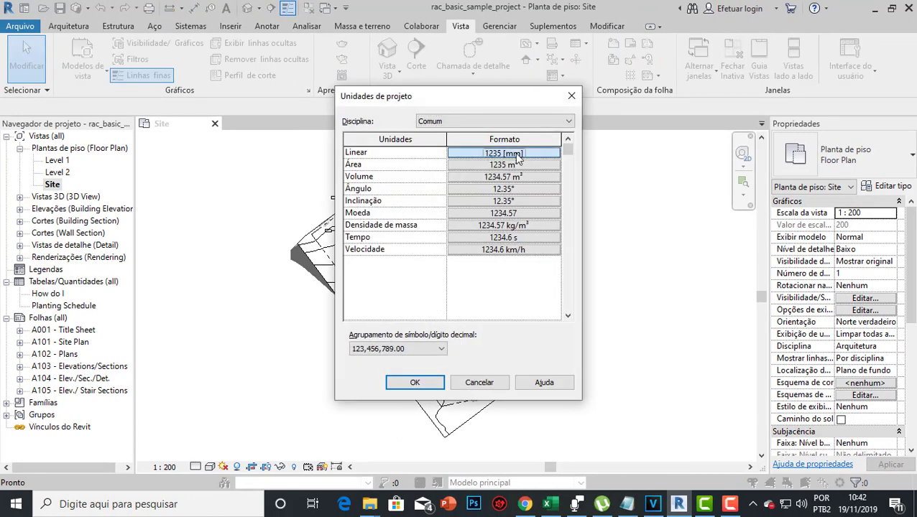
click(517, 154)
click(478, 178)
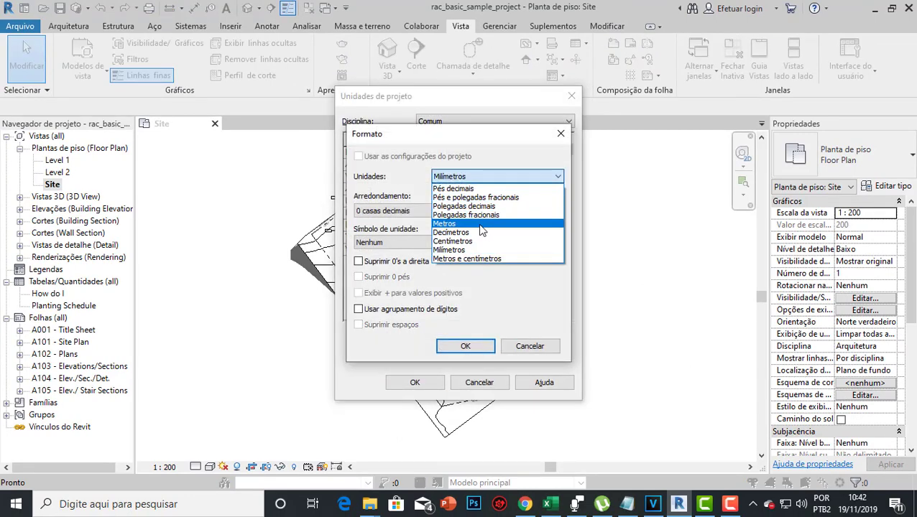
click(483, 228)
click(385, 211)
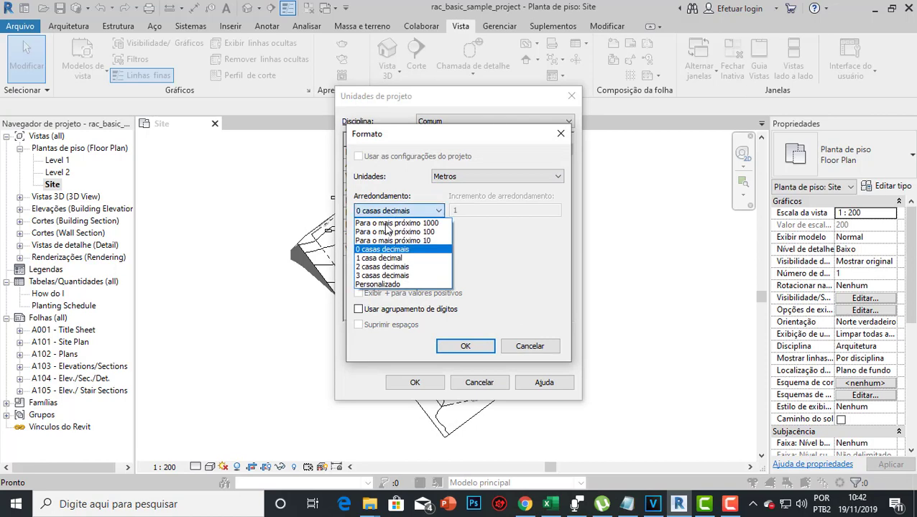
click(382, 267)
click(465, 347)
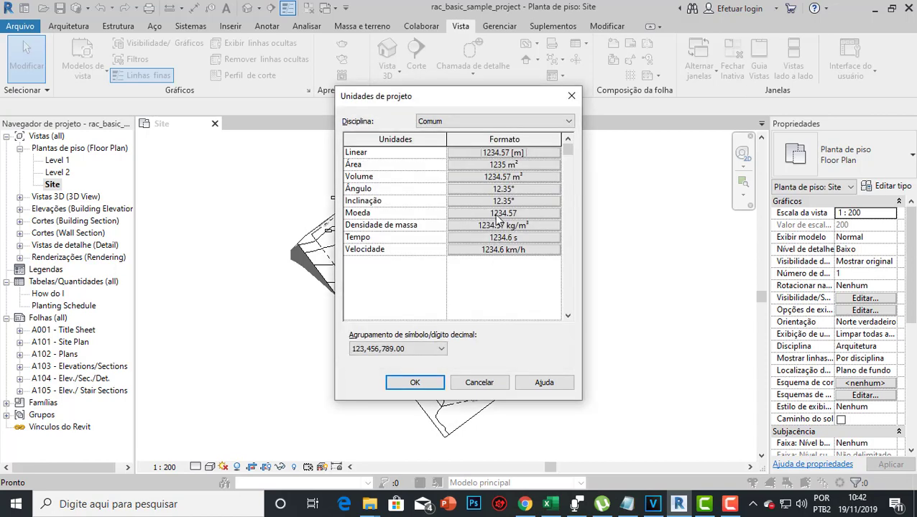
click(415, 382)
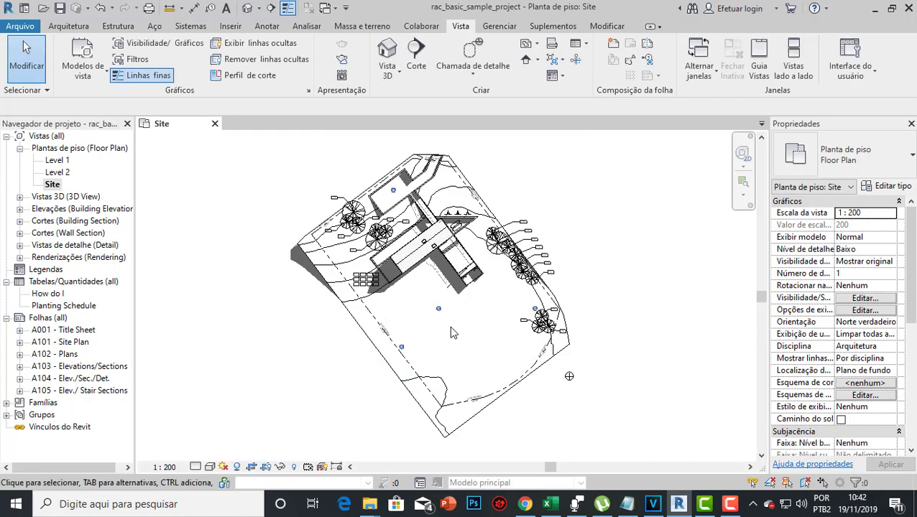
Start a walkthrough (Percurso virtual) in the Site plan and set its camera offset to 1.5 m from Level 1.
click(388, 69)
click(421, 152)
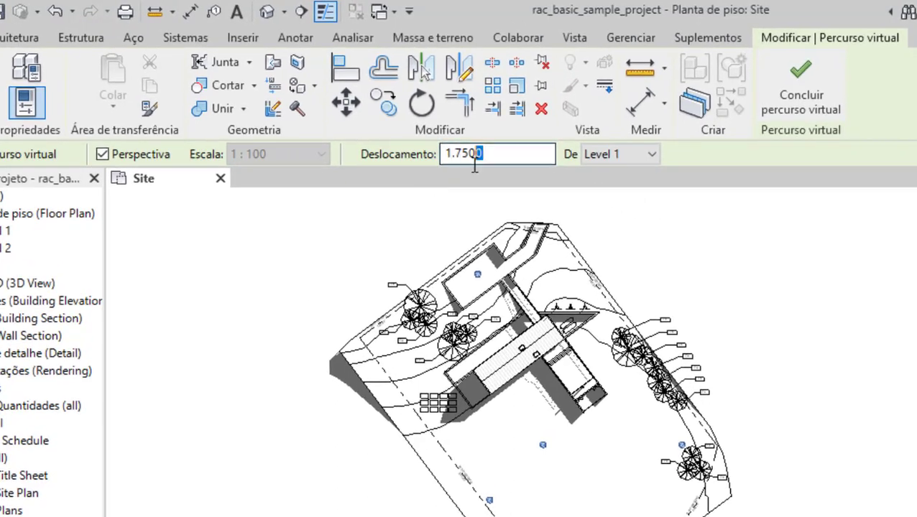
drag(475, 162, 434, 180)
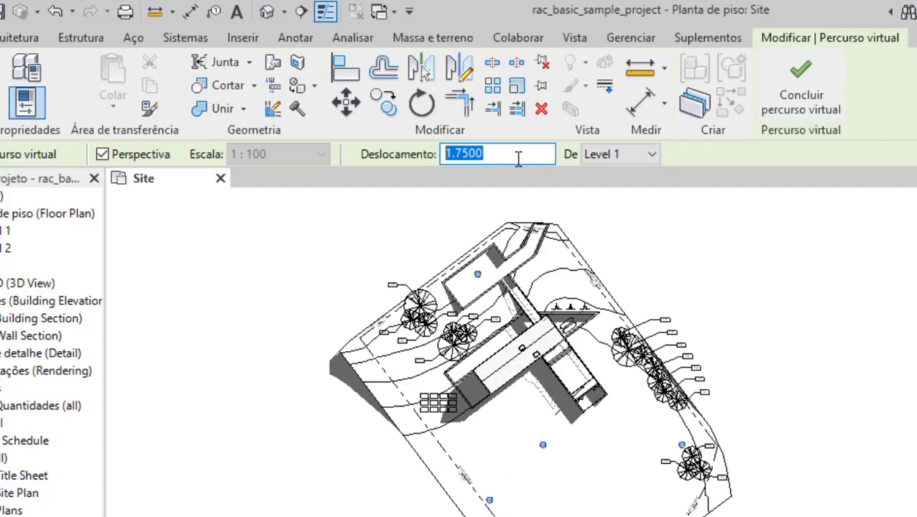
text(1)
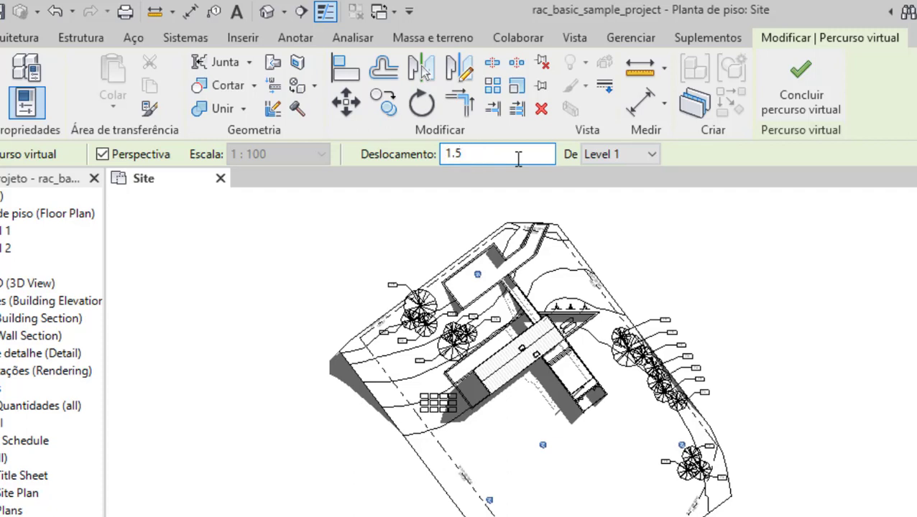
Apply the 1.5 m camera offset and keep Level 1 as its reference level.
key(Return)
click(617, 158)
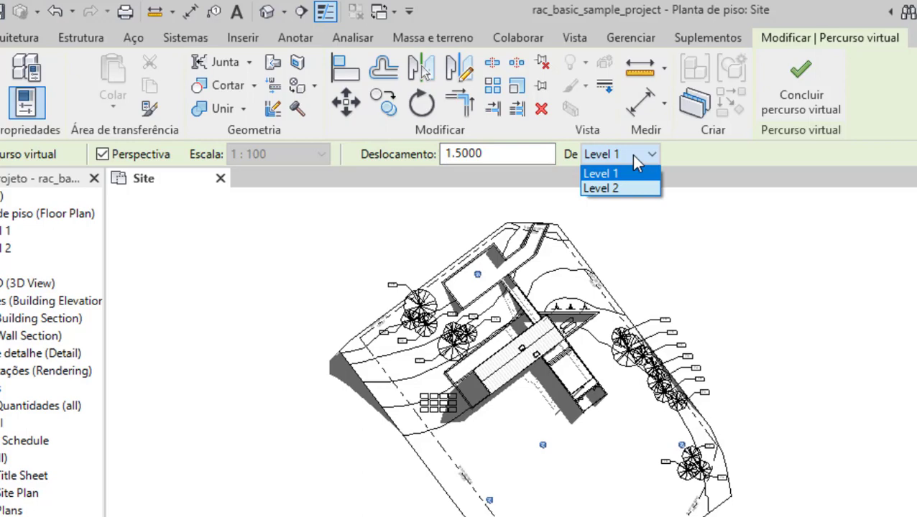
click(633, 157)
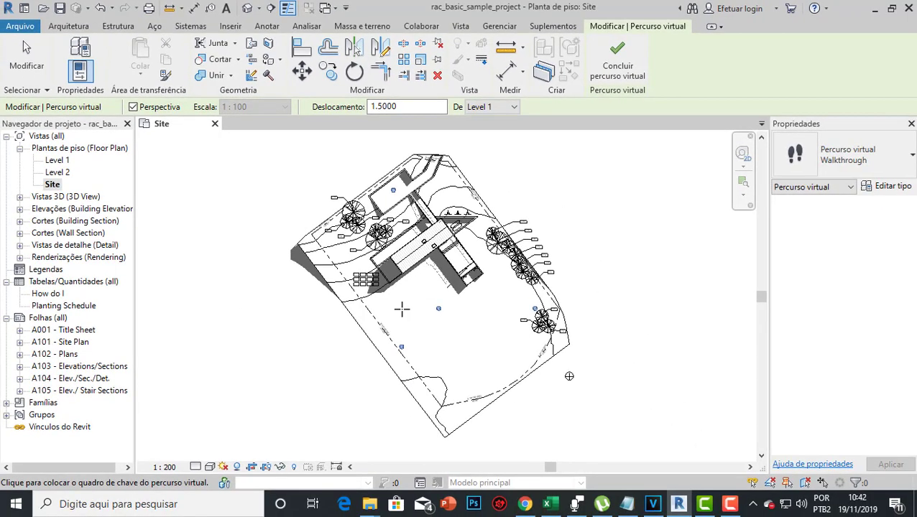
Draw a curved walkthrough path from the plot's western boundary, across the open ground south of the house, to the eastern trees, and finish it.
scroll(408, 368, up, 5)
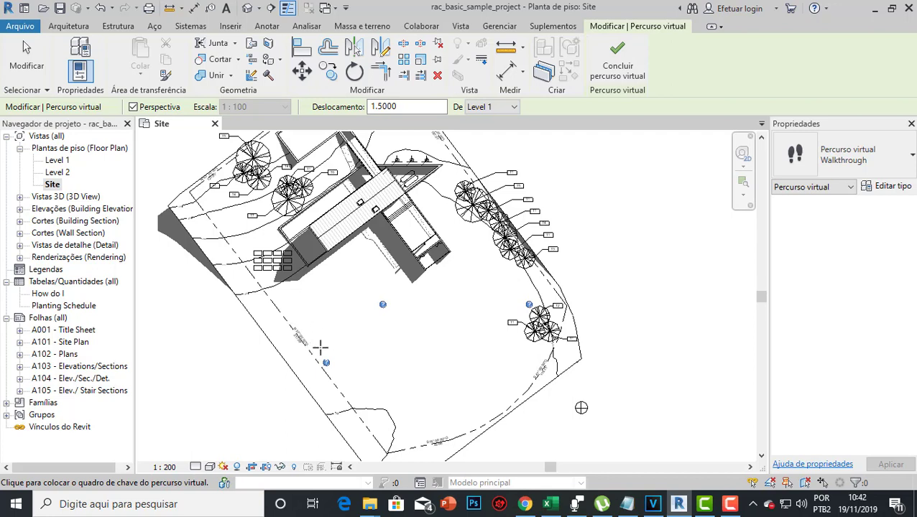
click(314, 345)
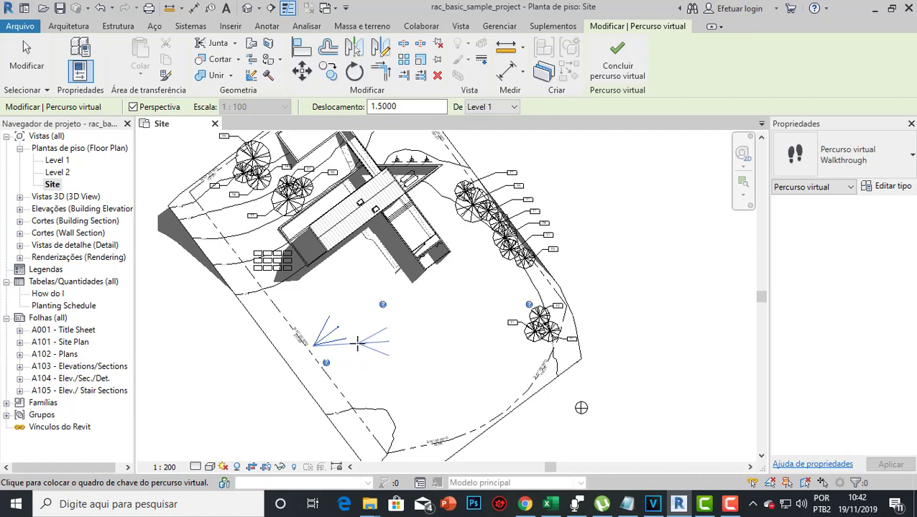
click(356, 350)
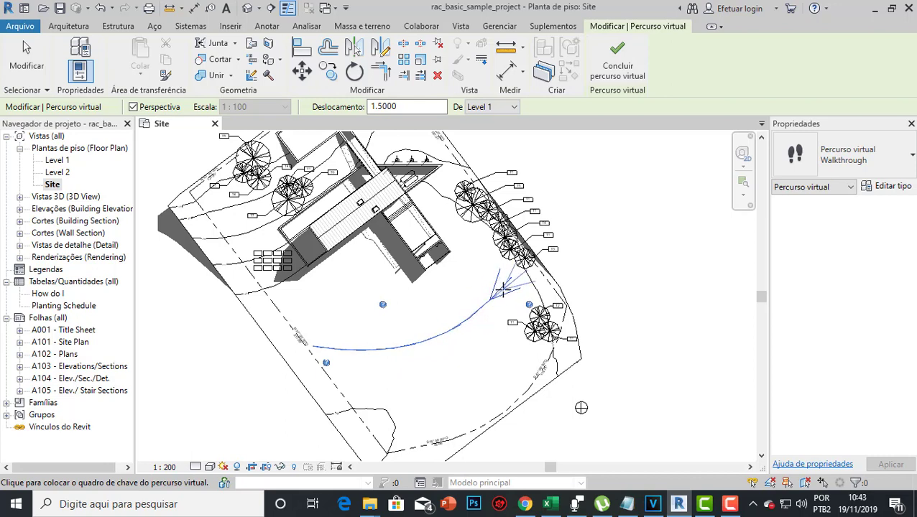
click(502, 271)
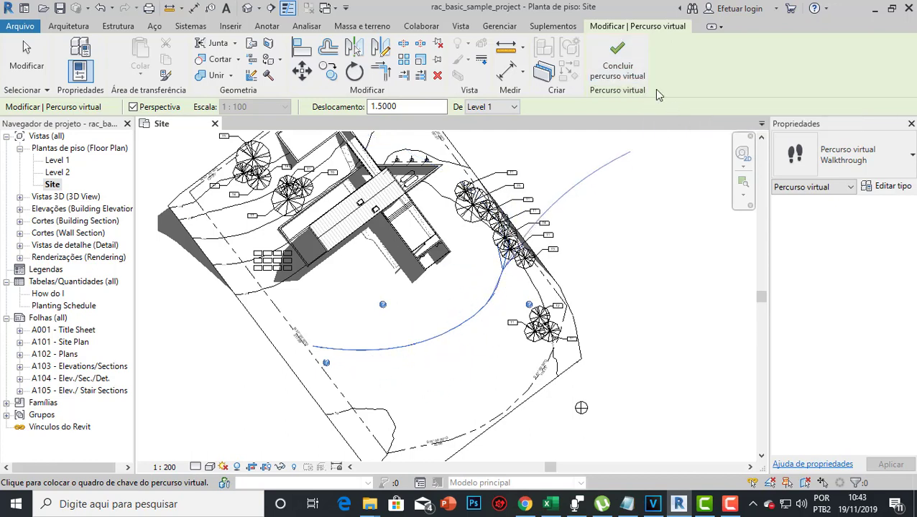
click(623, 70)
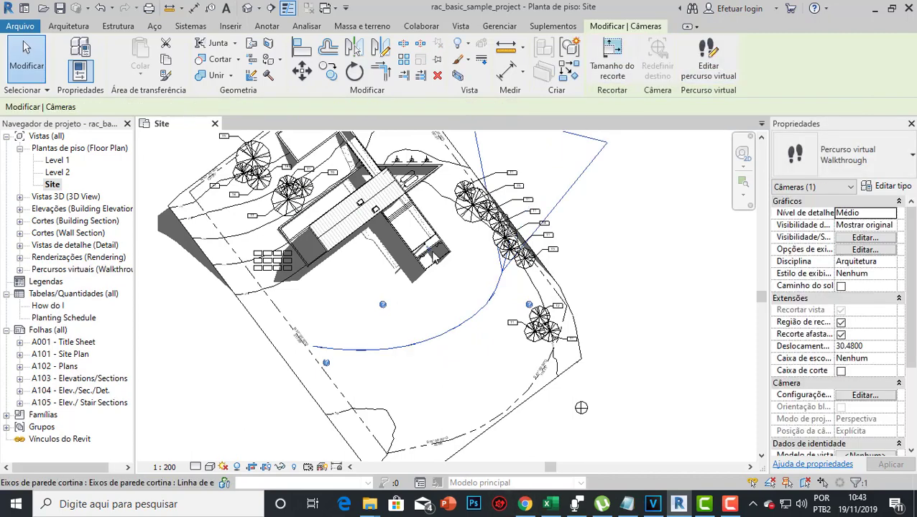
scroll(475, 319, up, 1)
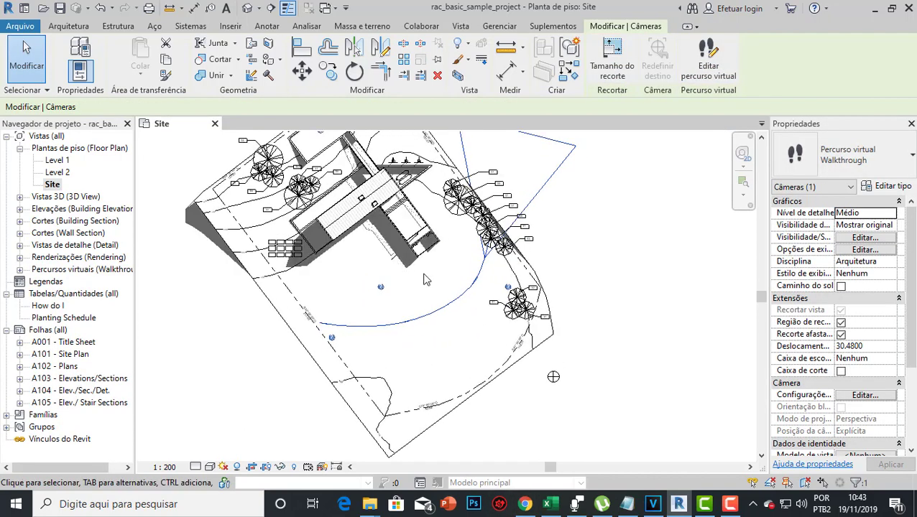
scroll(485, 295, down, 1)
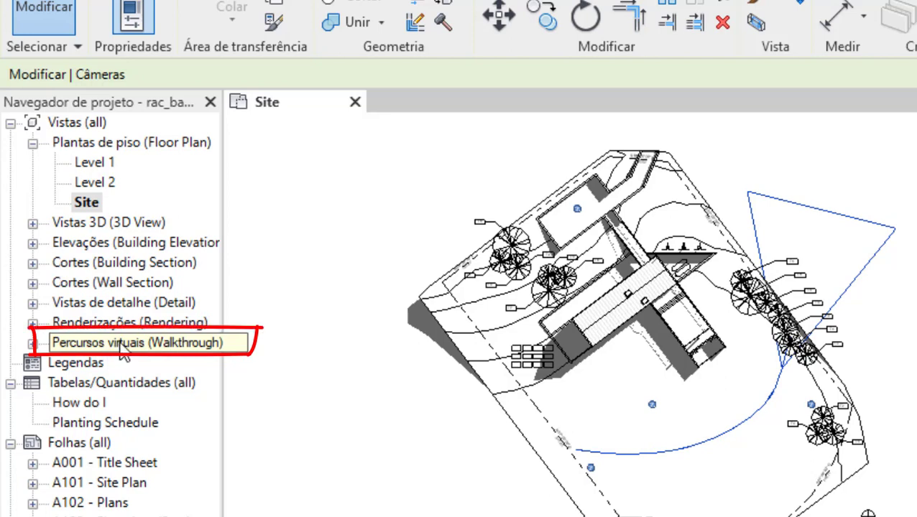
Rename the new walkthrough view (Percurso virtual 1) as "animação casa".
click(32, 344)
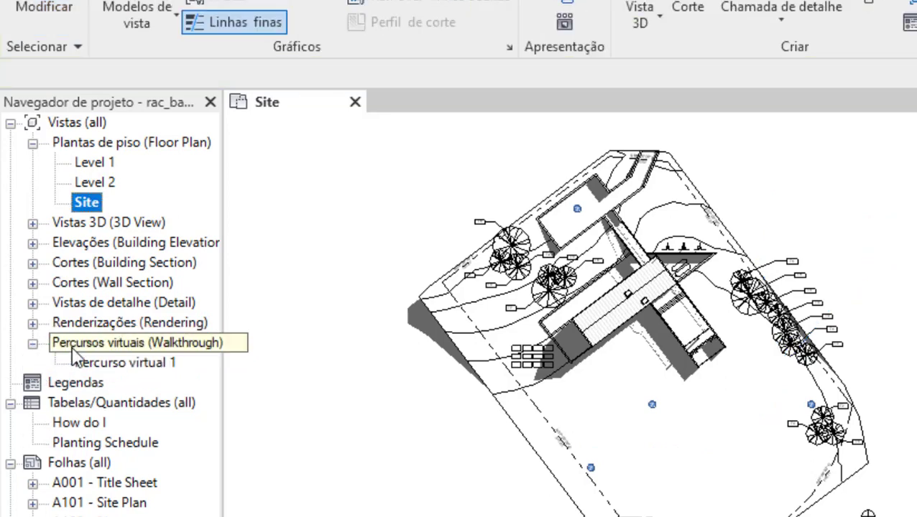
click(32, 344)
click(33, 344)
click(123, 364)
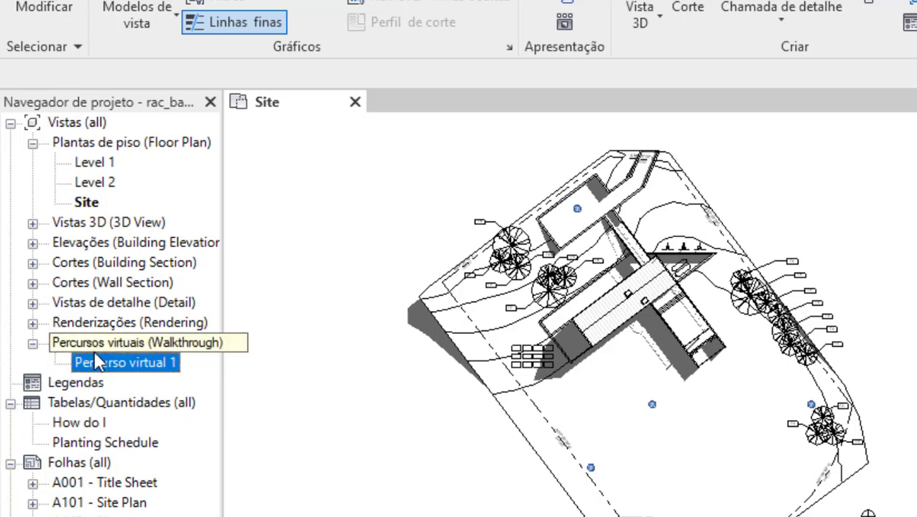
right_click(132, 357)
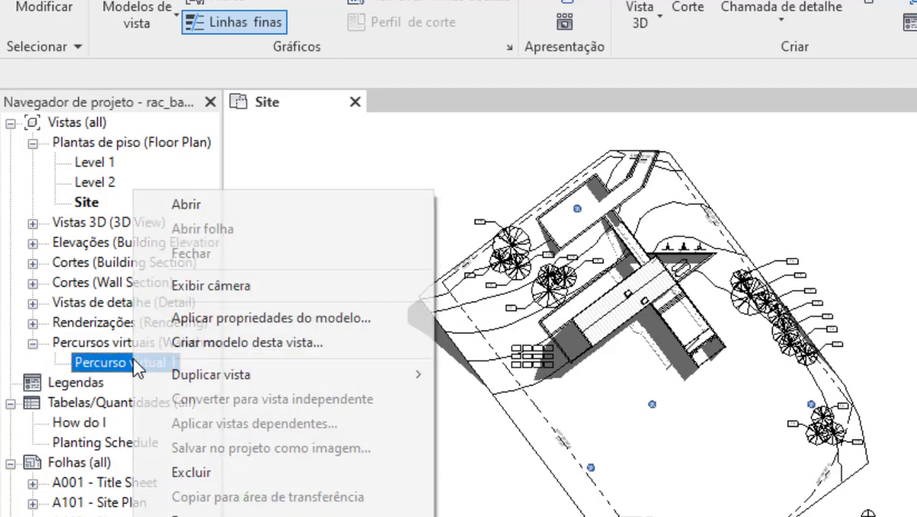
click(231, 513)
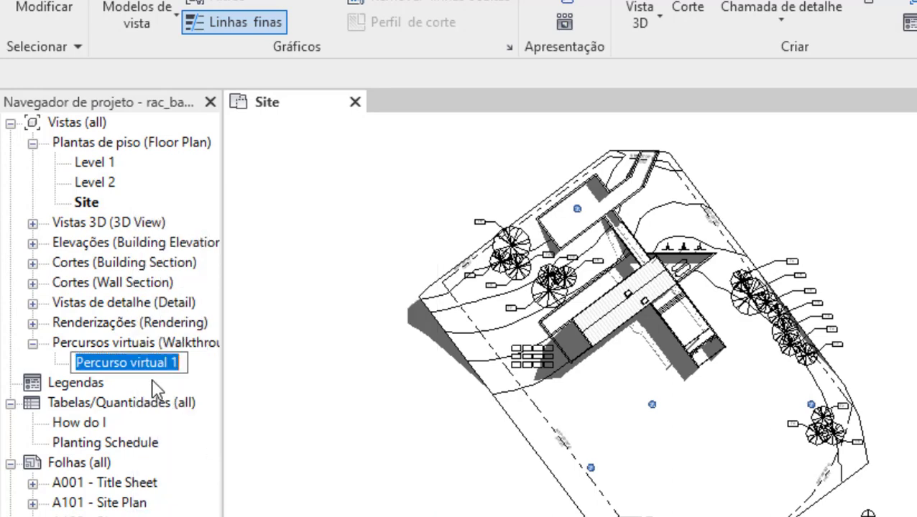
text(a)
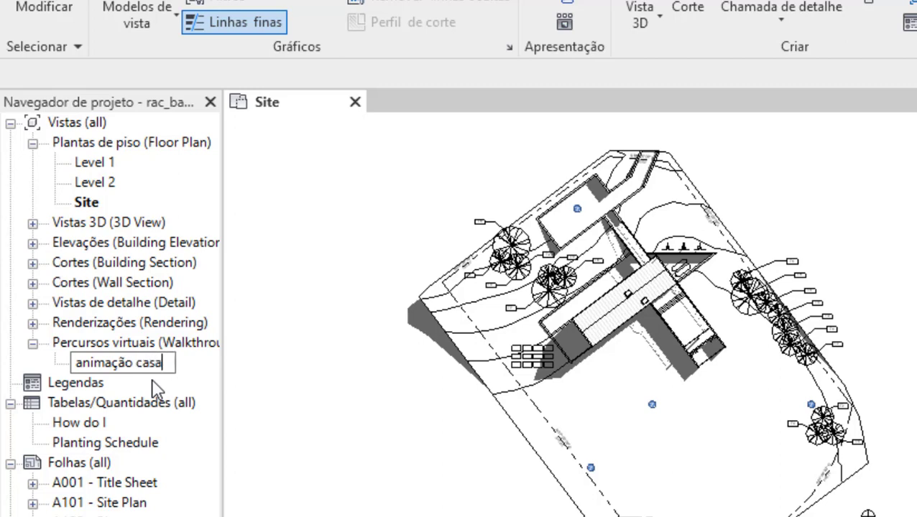
text(nimação casa)
key(Return)
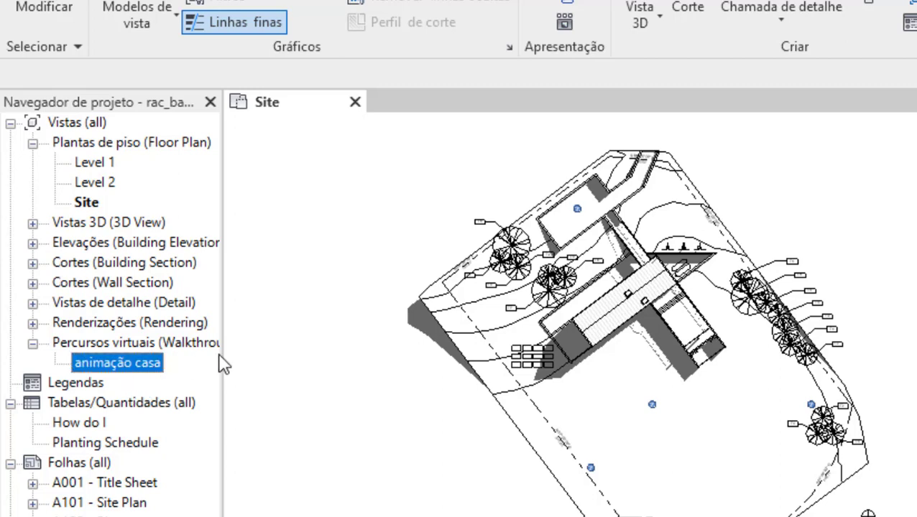
Open the animação casa walkthrough view and set its visual style to Sombreado.
double_click(115, 363)
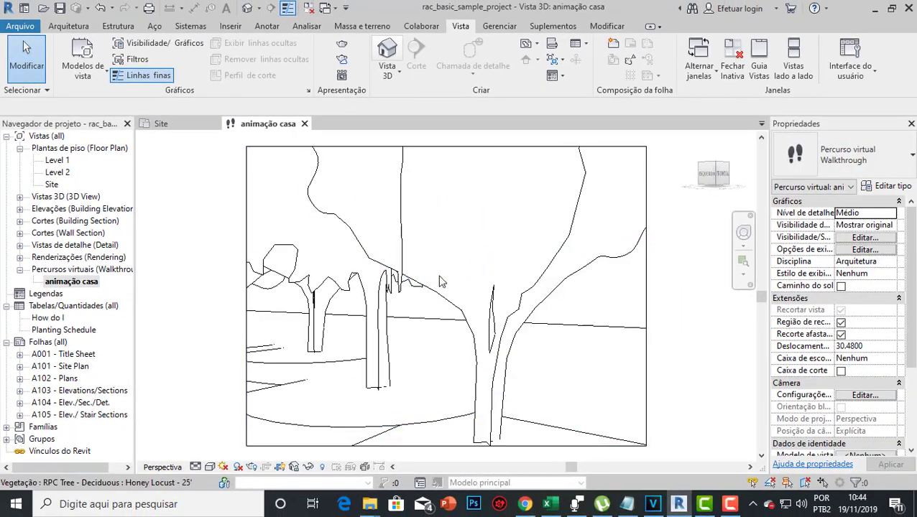
scroll(421, 191, down, 1)
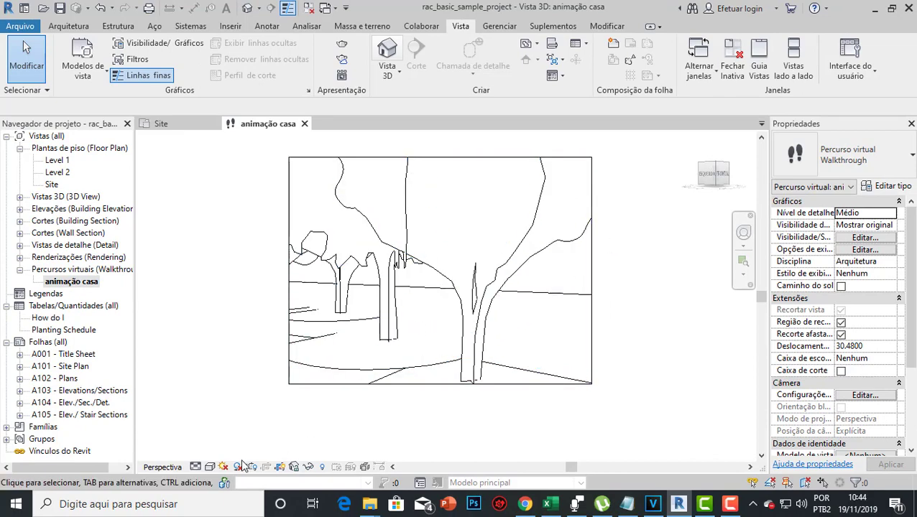
click(211, 468)
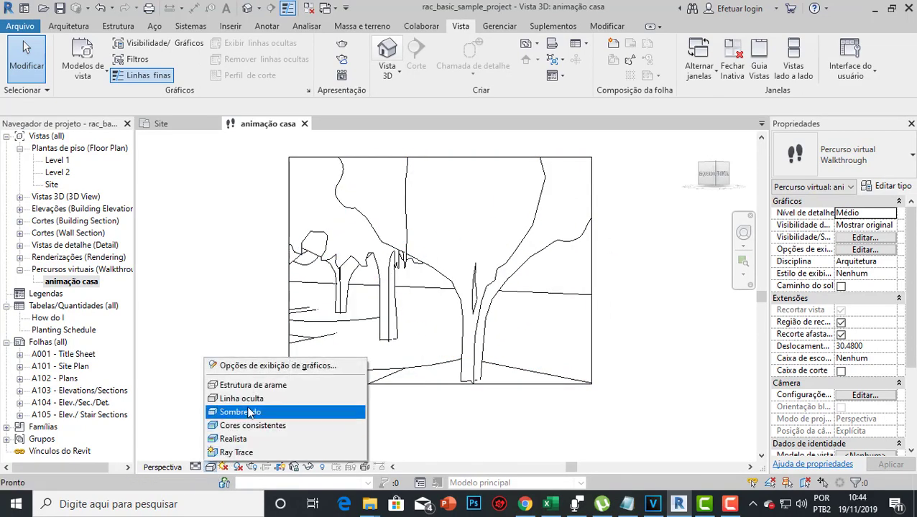
click(255, 410)
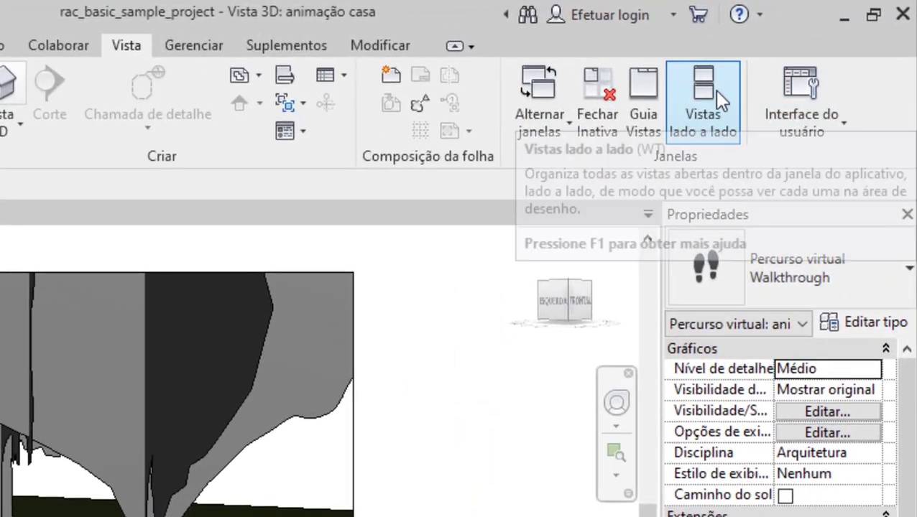
Tile the animação casa and Site views side by side and fit each view's contents in its window.
click(716, 119)
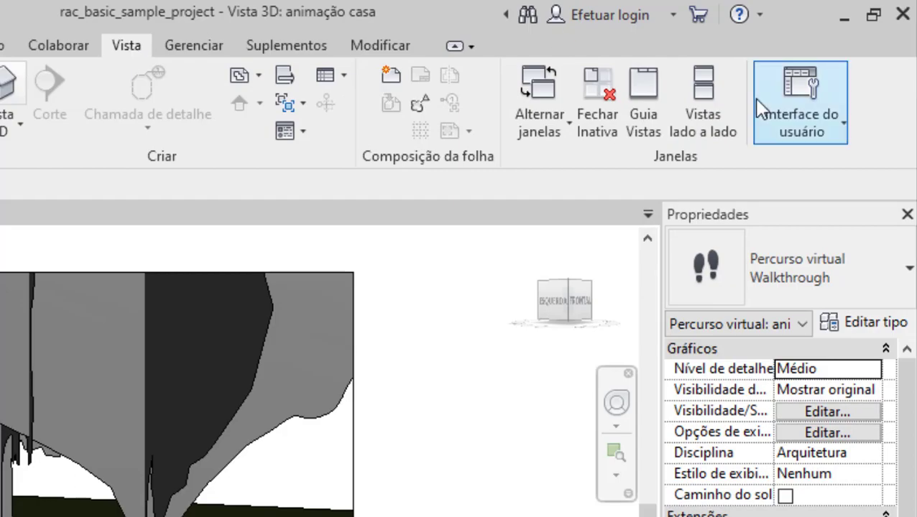
click(709, 82)
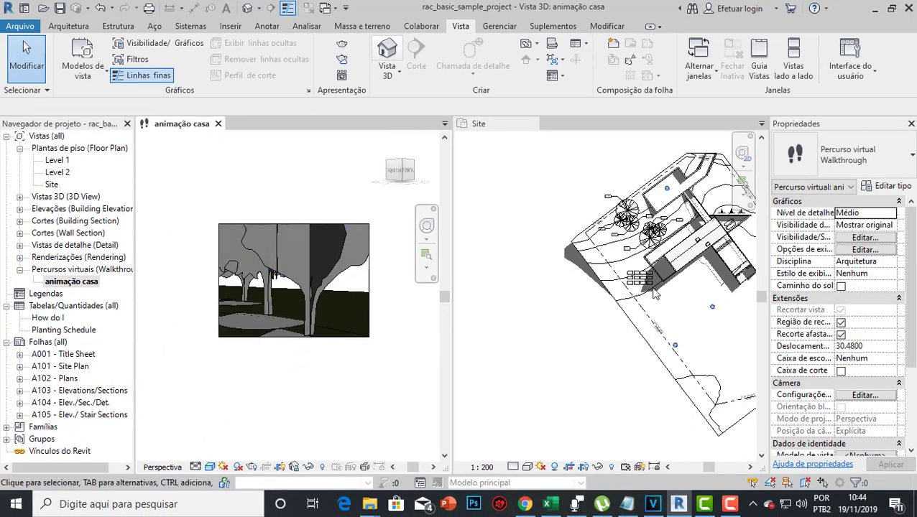
click(587, 291)
key(z)
key(f)
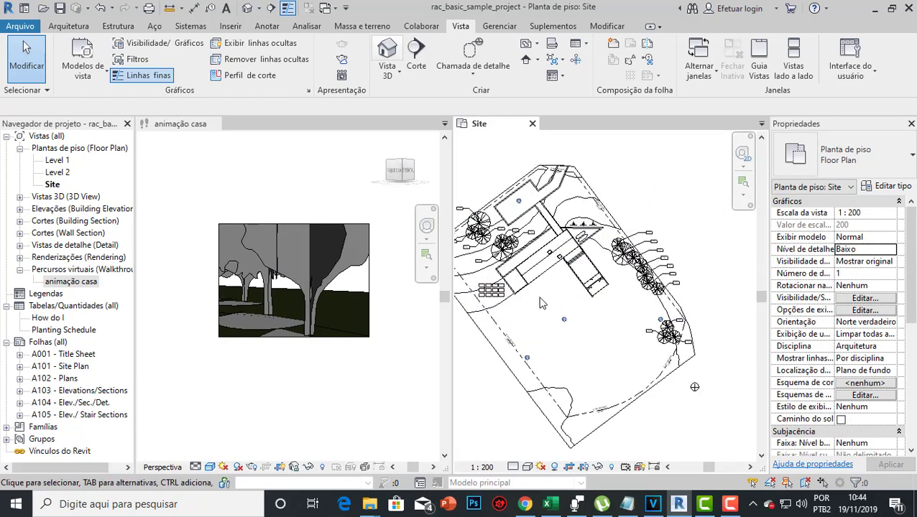
click(324, 376)
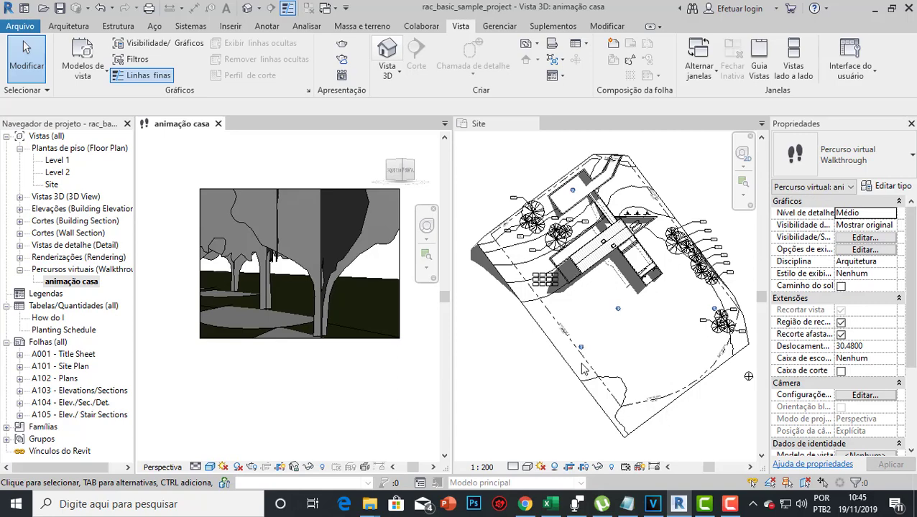
click(636, 346)
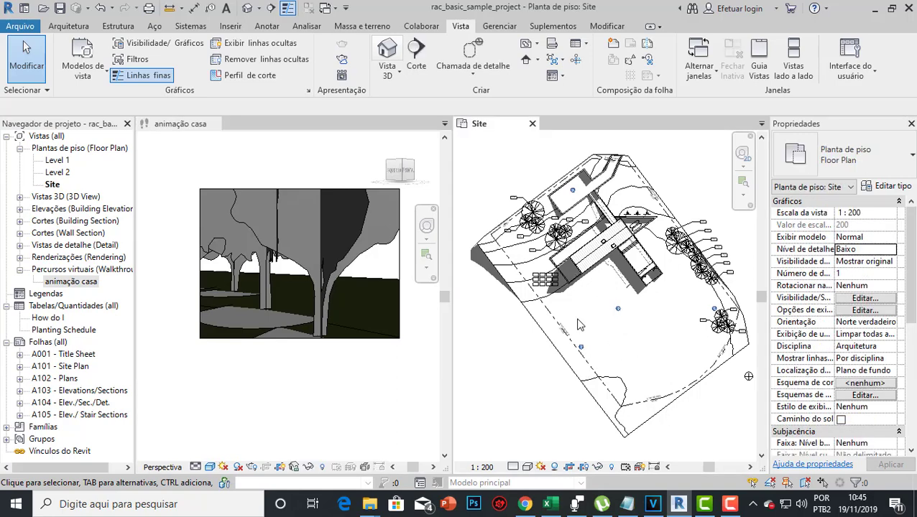
Select the crop frame of the animação casa view, start editing the walkthrough, and set the active frame to 1.
click(287, 188)
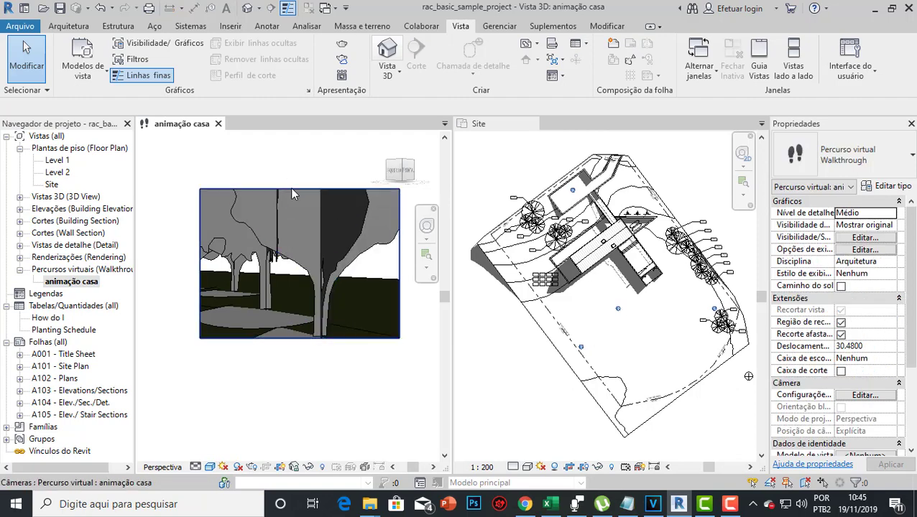
click(290, 189)
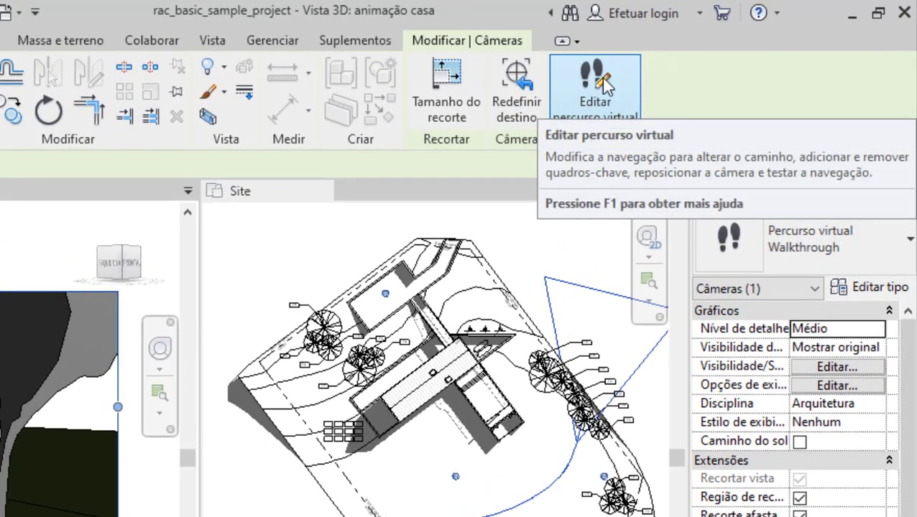
click(605, 84)
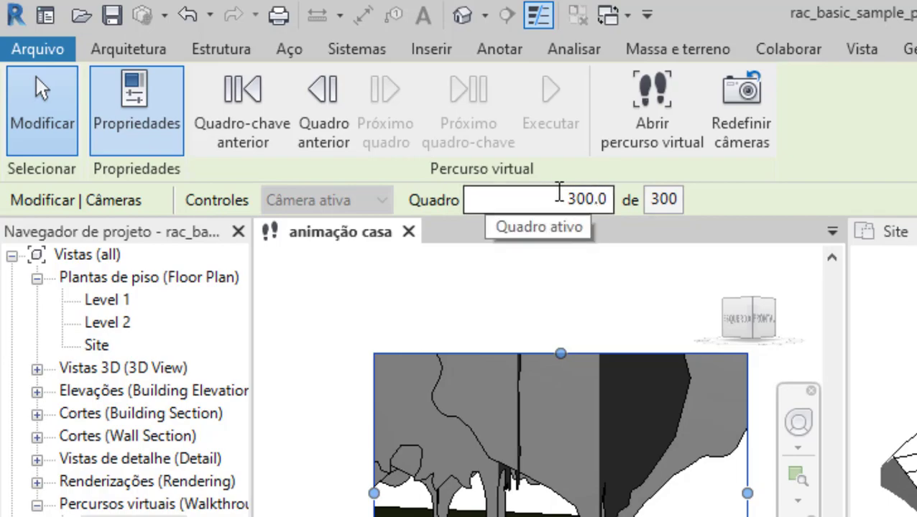
drag(557, 195, 707, 178)
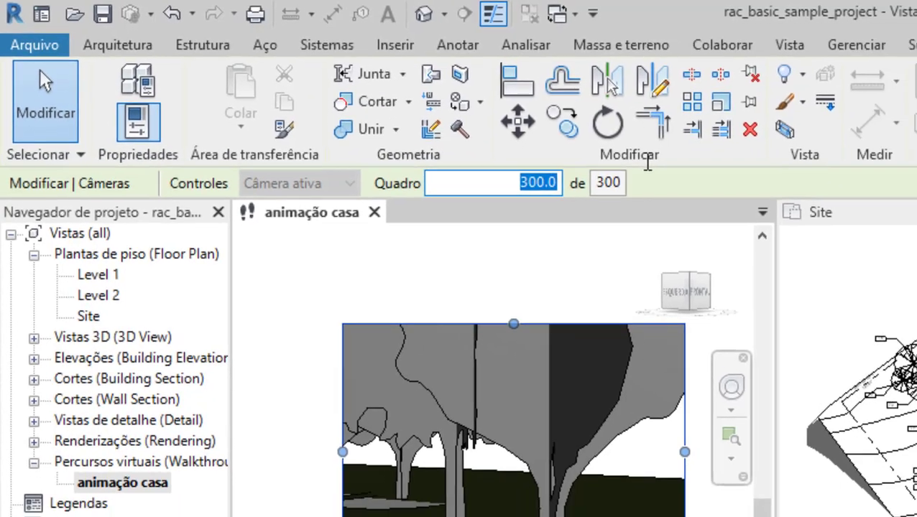
text(1)
key(Return)
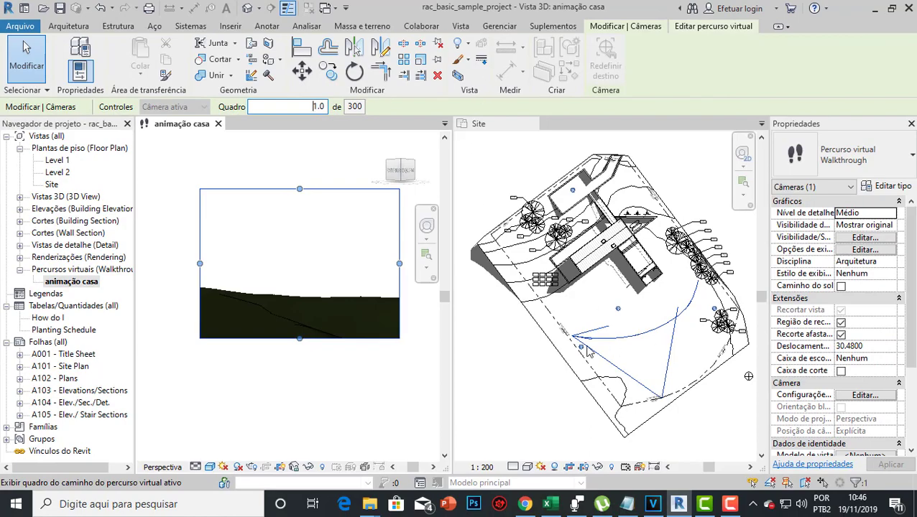
Activate the Site plan and set the walkthrough controls to Câmera ativa.
click(608, 302)
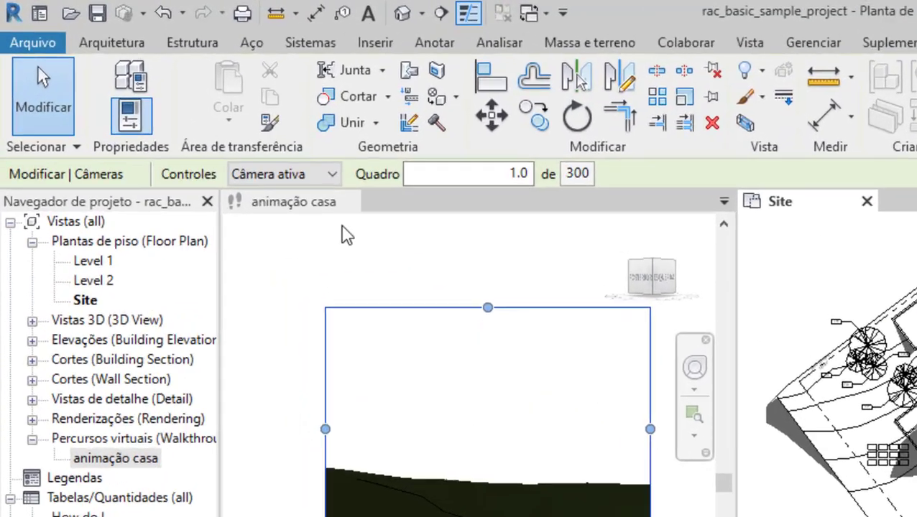
click(332, 174)
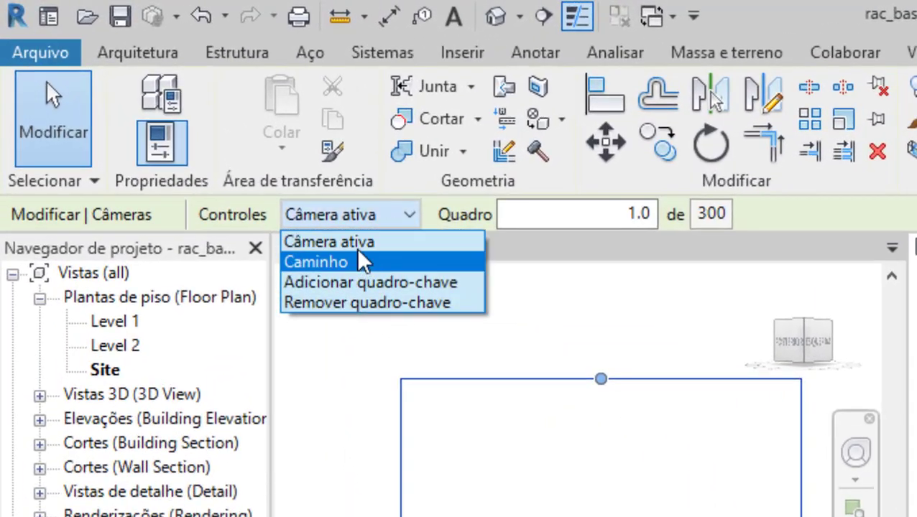
click(293, 195)
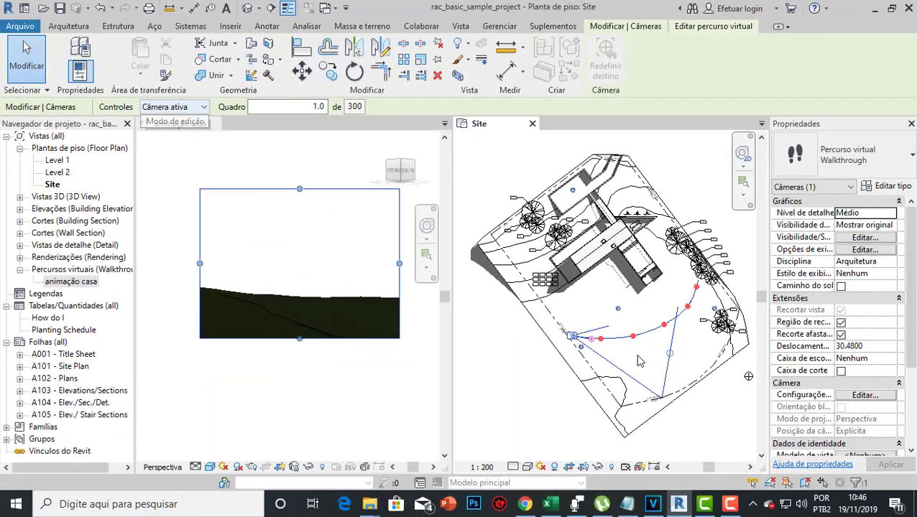
Aim the frame 1 camera target at the house in the Site plan and extend its far clip offset to about 60.67.
scroll(555, 348, up, 3)
scroll(592, 338, down, 3)
scroll(595, 343, up, 3)
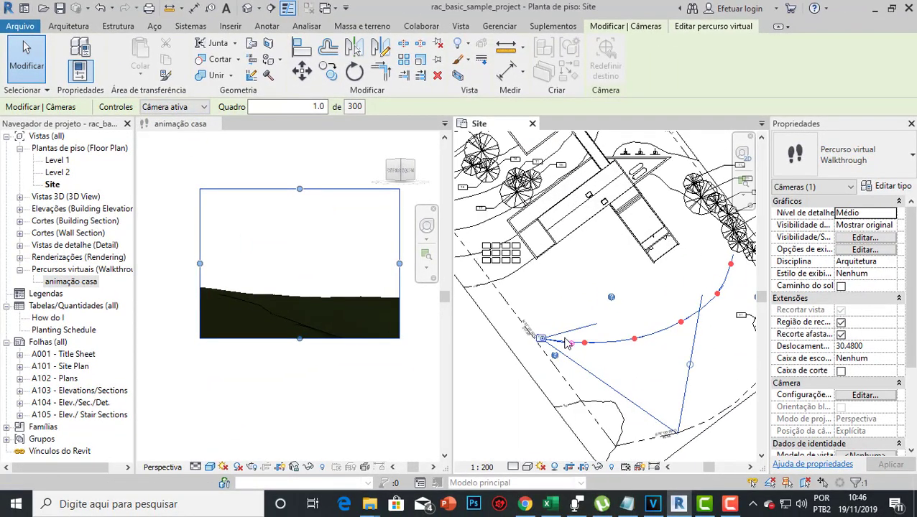
scroll(647, 345, down, 3)
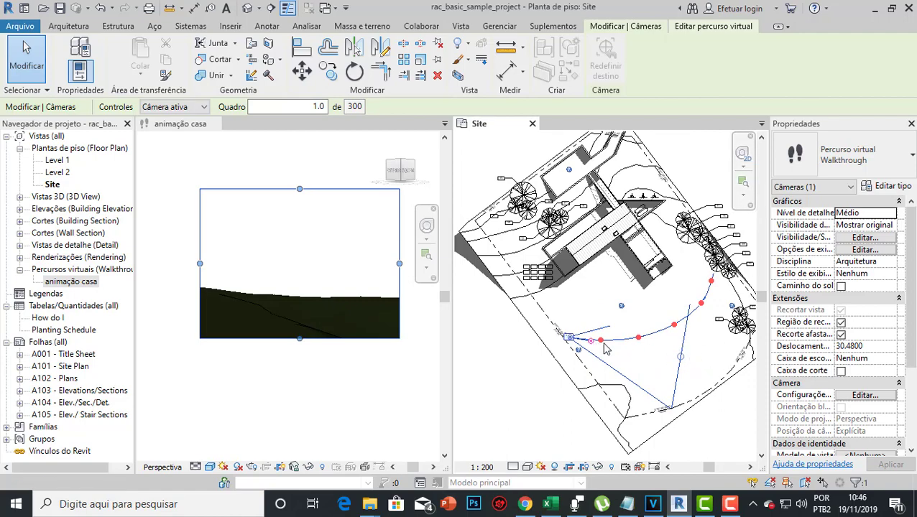
scroll(605, 350, up, 2)
scroll(587, 349, up, 3)
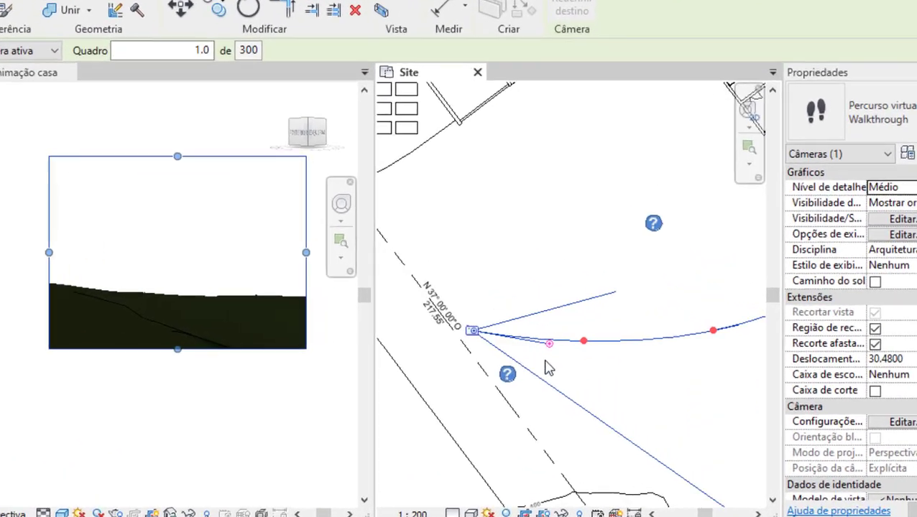
scroll(547, 368, up, 4)
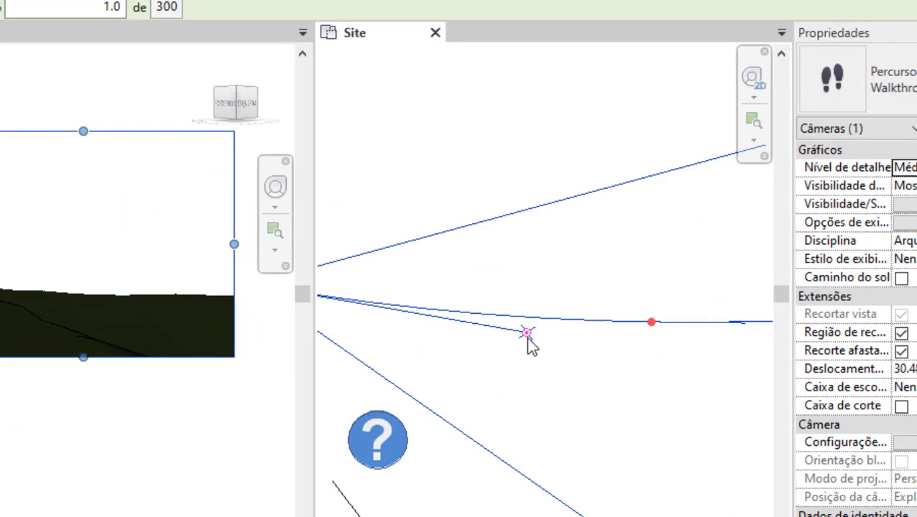
scroll(530, 345, down, 6)
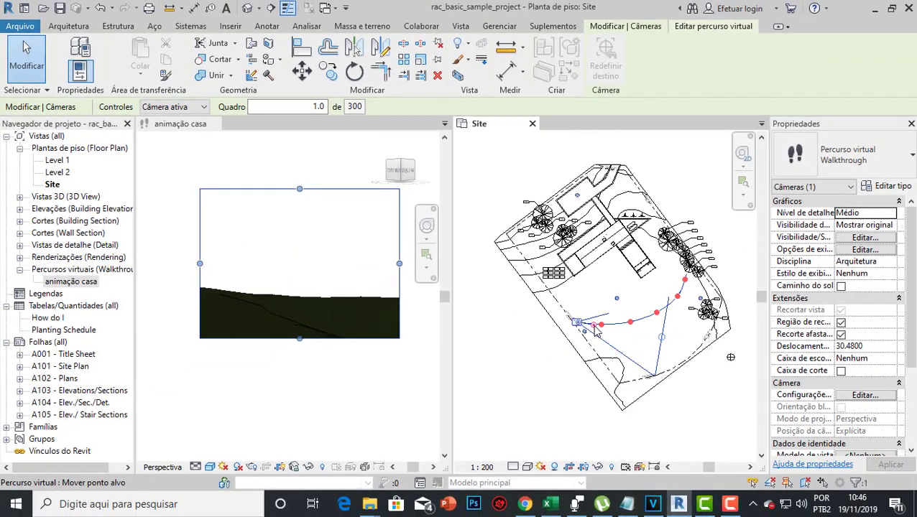
scroll(595, 329, up, 2)
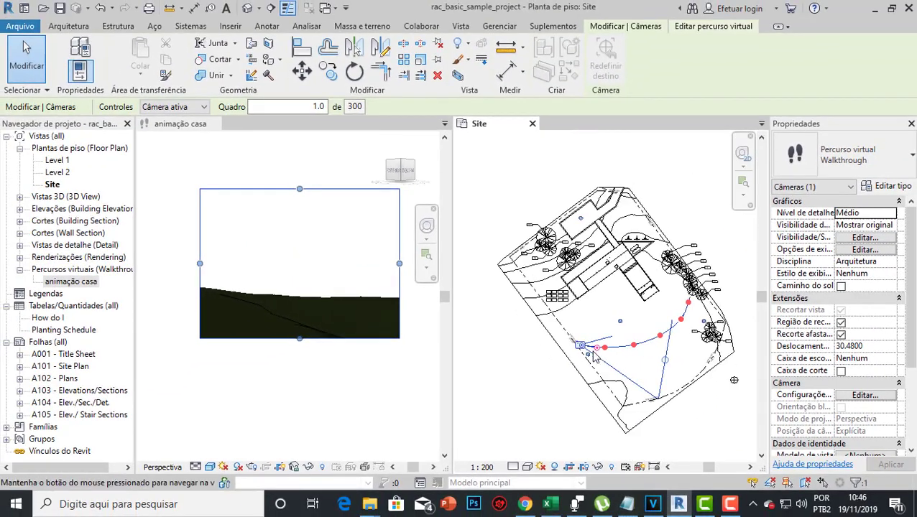
drag(605, 350, 647, 253)
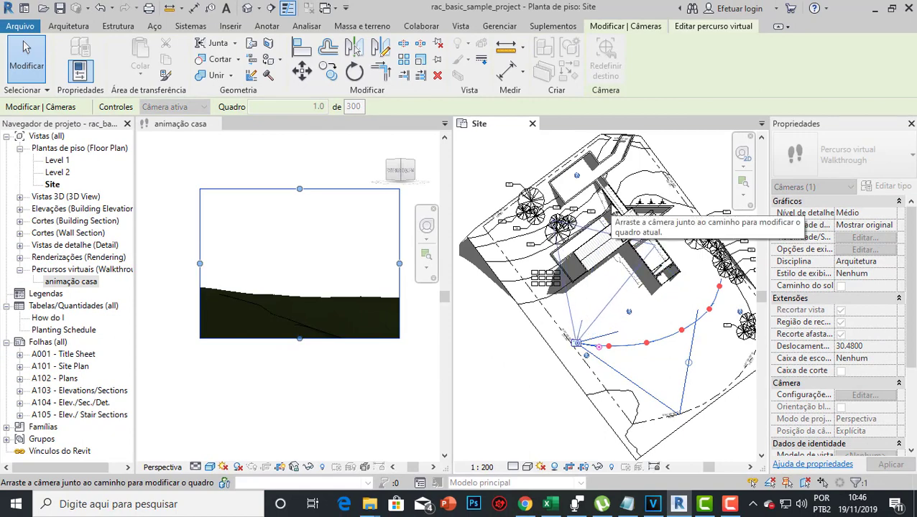
drag(611, 209, 611, 223)
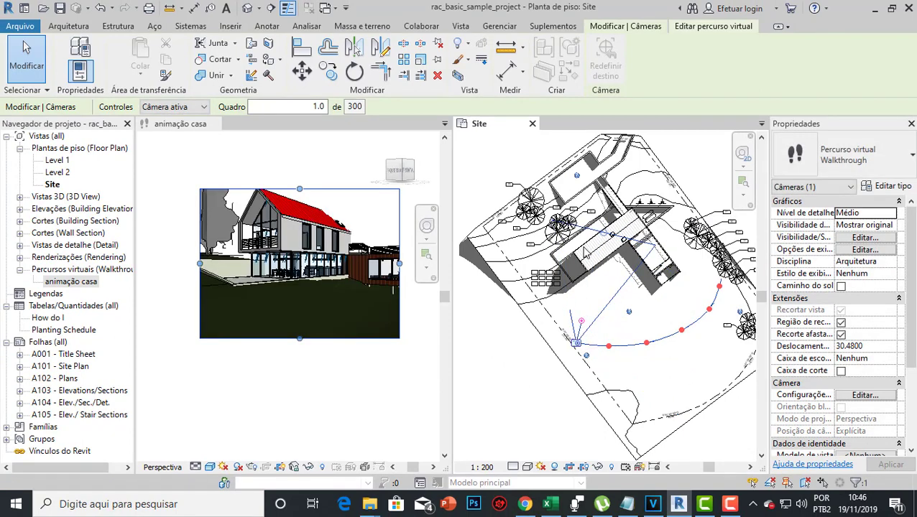
scroll(598, 256, down, 2)
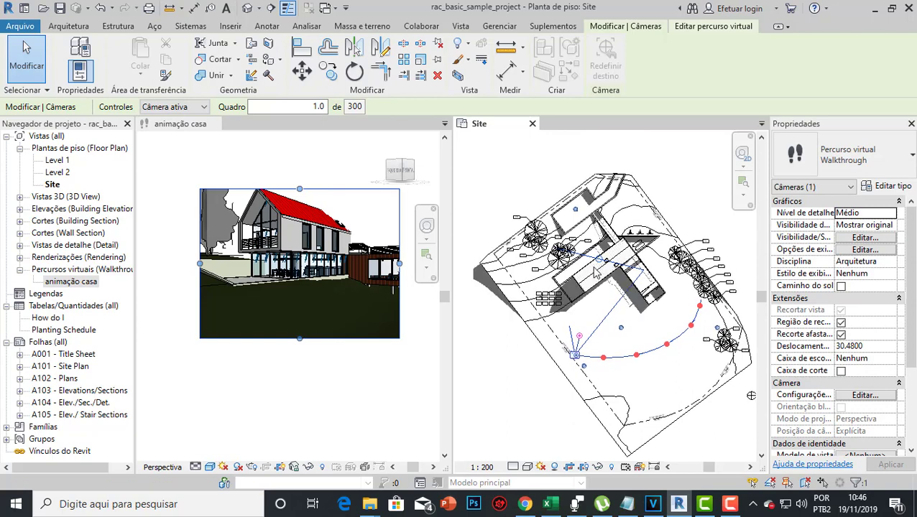
drag(602, 262, 622, 164)
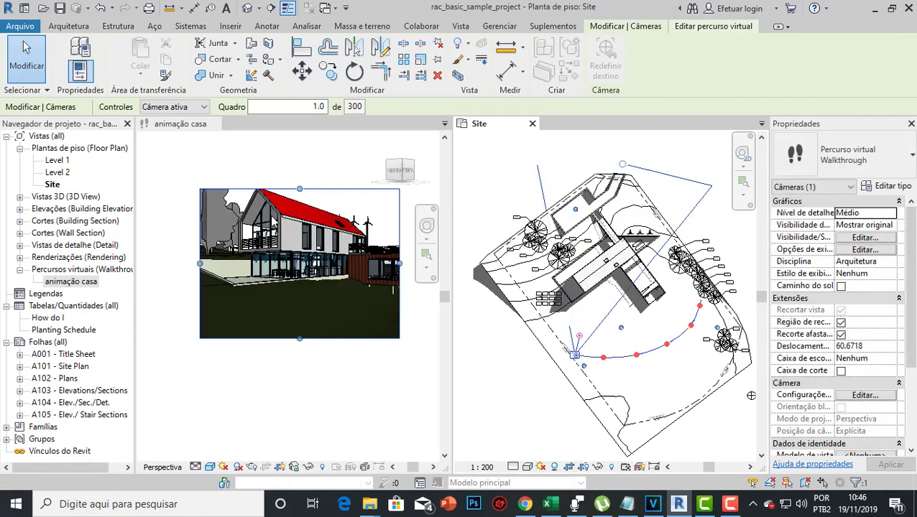
Resize the animação casa crop frame at its edges so the whole house is framed, staying in walkthrough editing.
click(300, 192)
drag(300, 189, 300, 173)
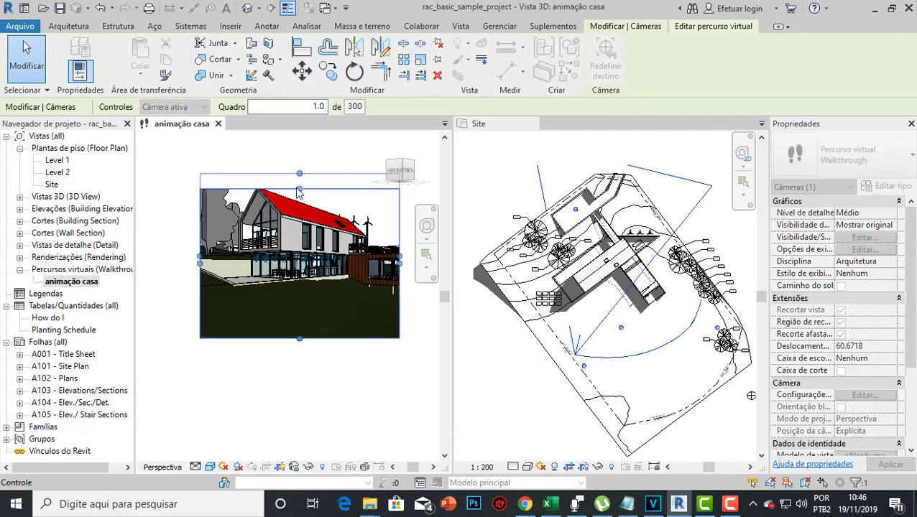
drag(171, 257, 174, 257)
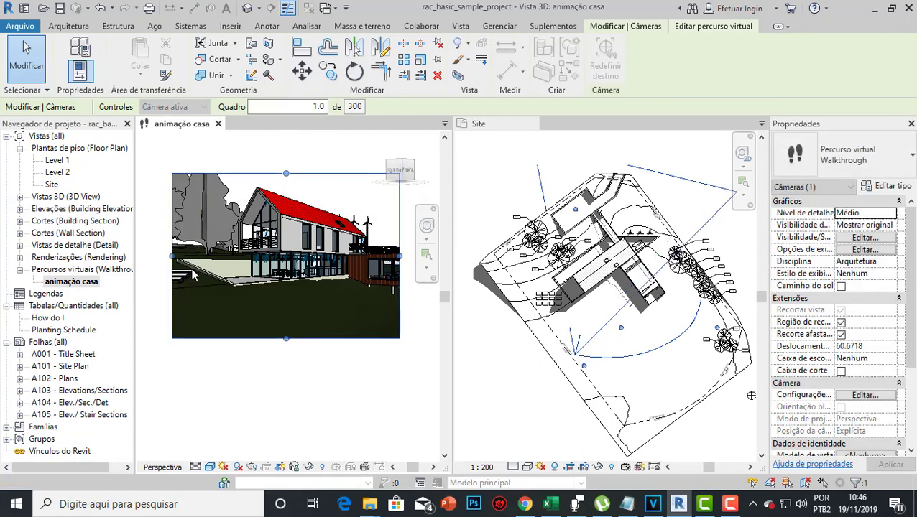
drag(303, 294, 263, 295)
drag(327, 268, 274, 284)
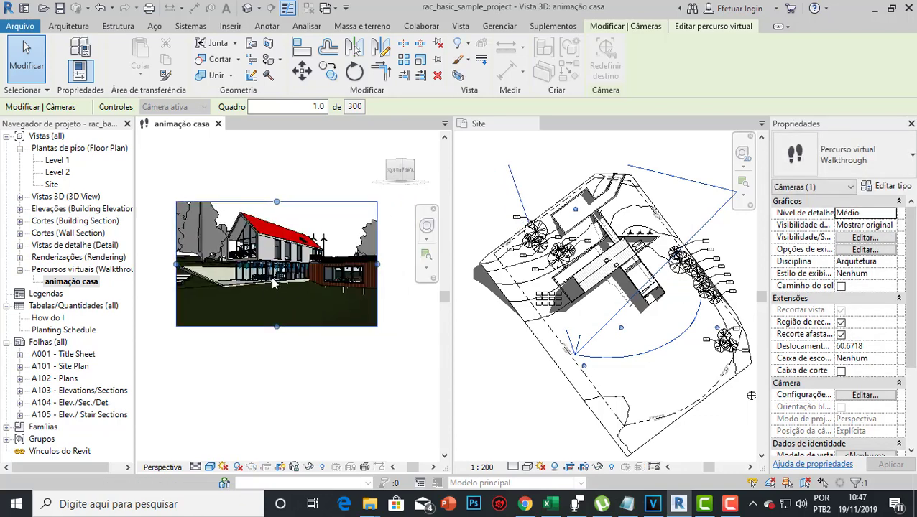
drag(275, 326, 276, 315)
click(418, 233)
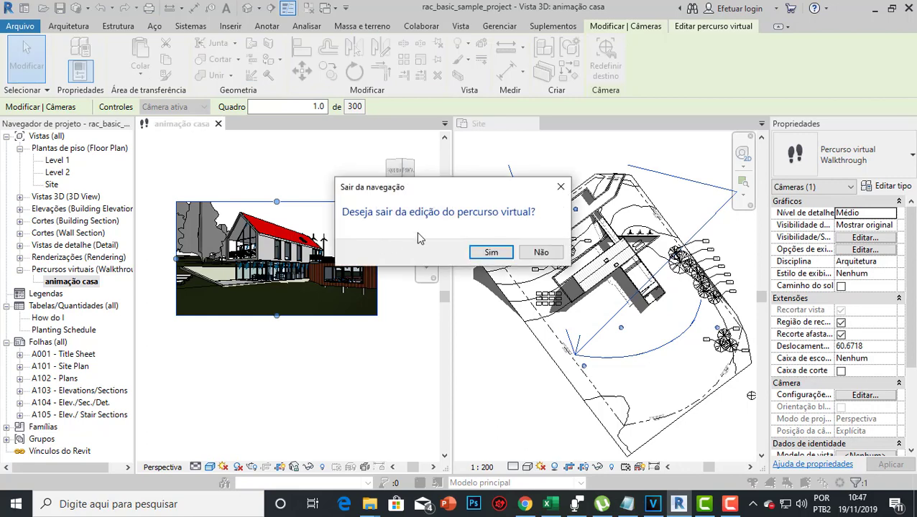
click(540, 253)
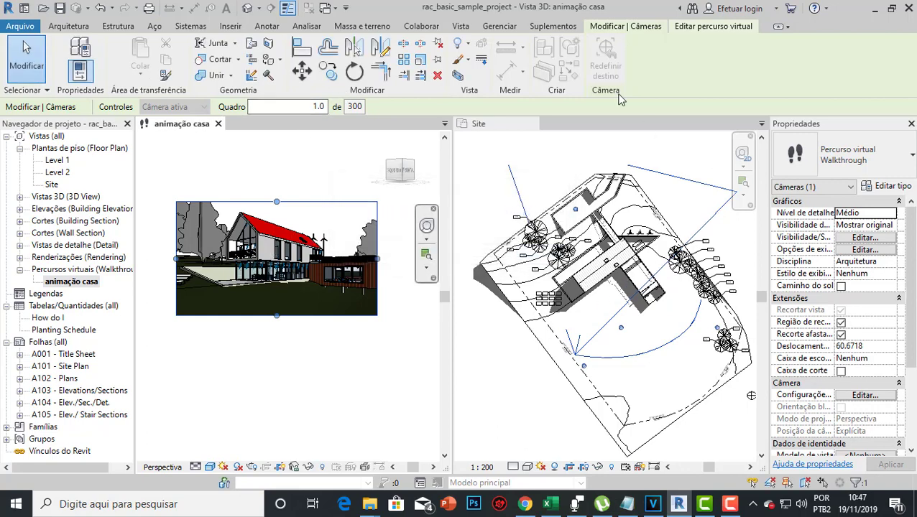
Advance the walkthrough to the second keyframe and turn its camera target toward the house in the Site plan.
click(712, 27)
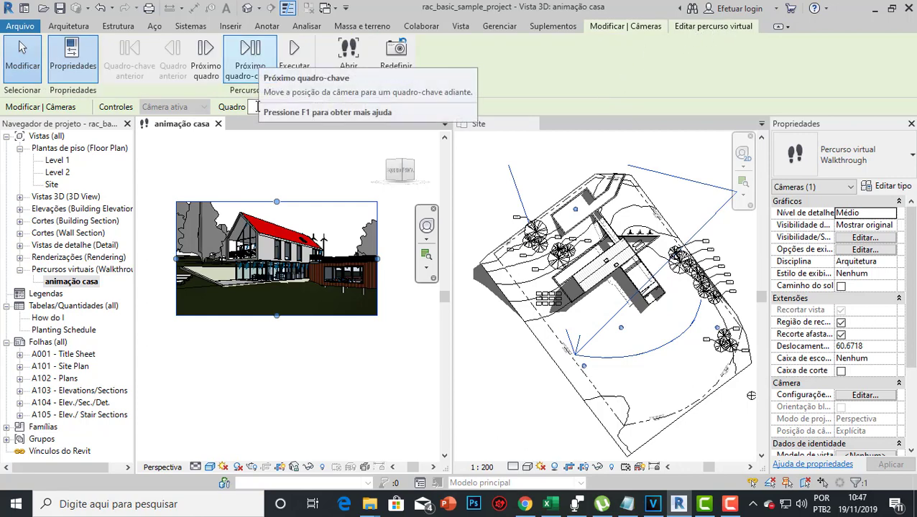
click(250, 54)
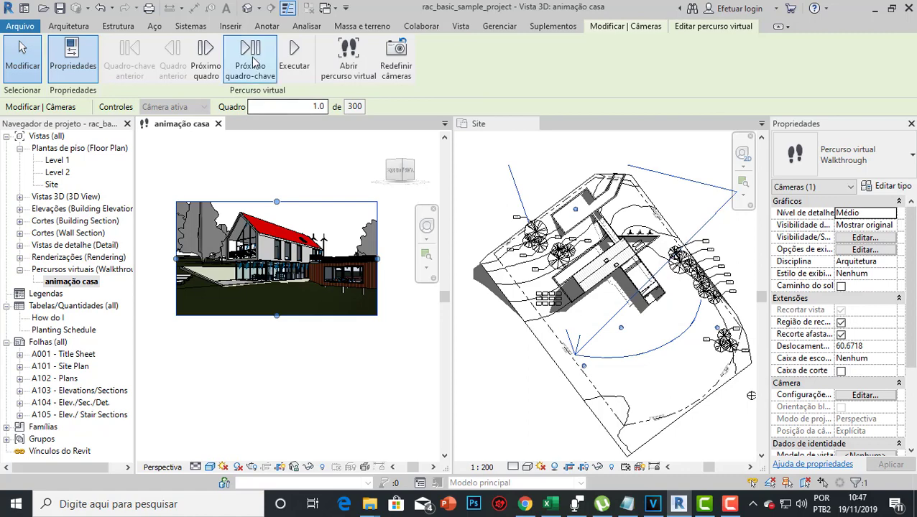
click(610, 367)
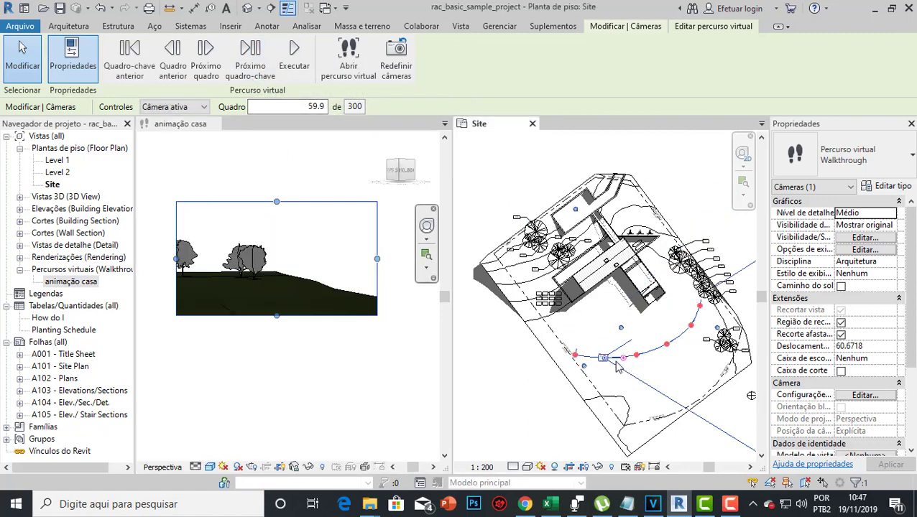
scroll(617, 367, up, 2)
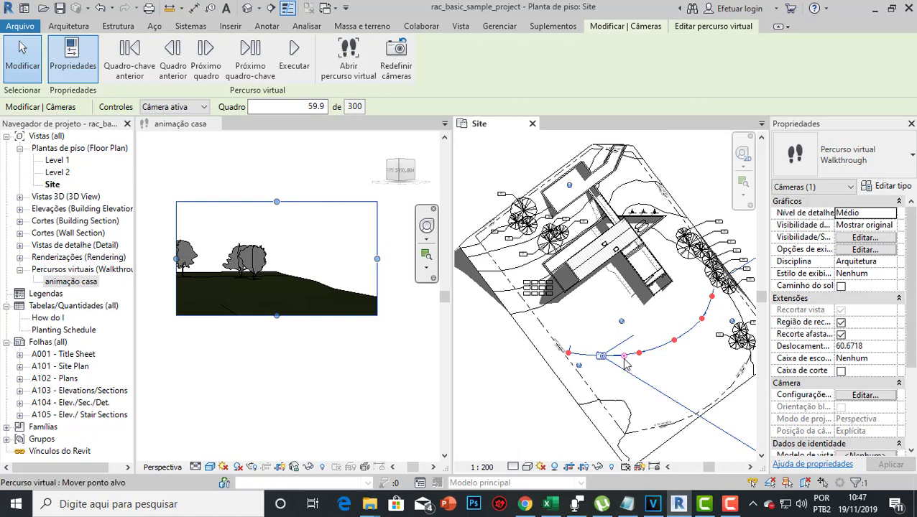
drag(624, 357, 615, 241)
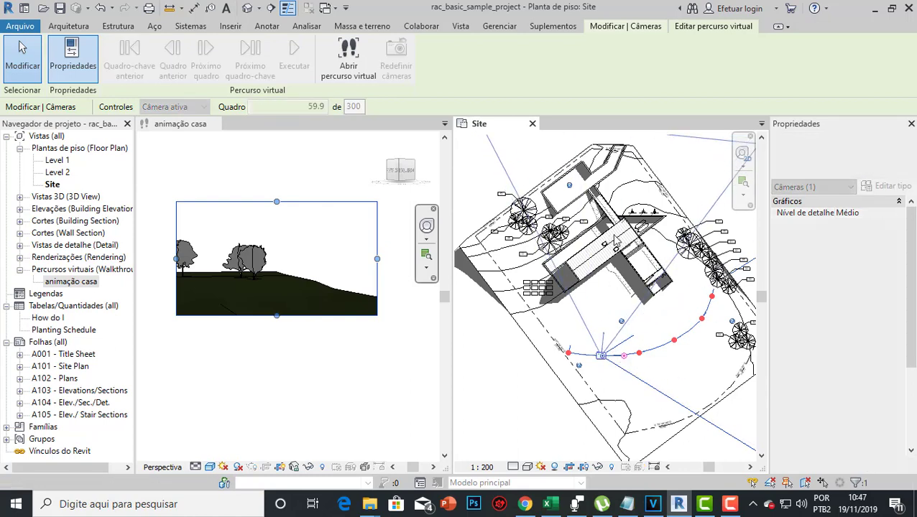
Advance through the remaining keyframes up to frame 300, aiming the camera at the house at each one.
drag(601, 356, 639, 353)
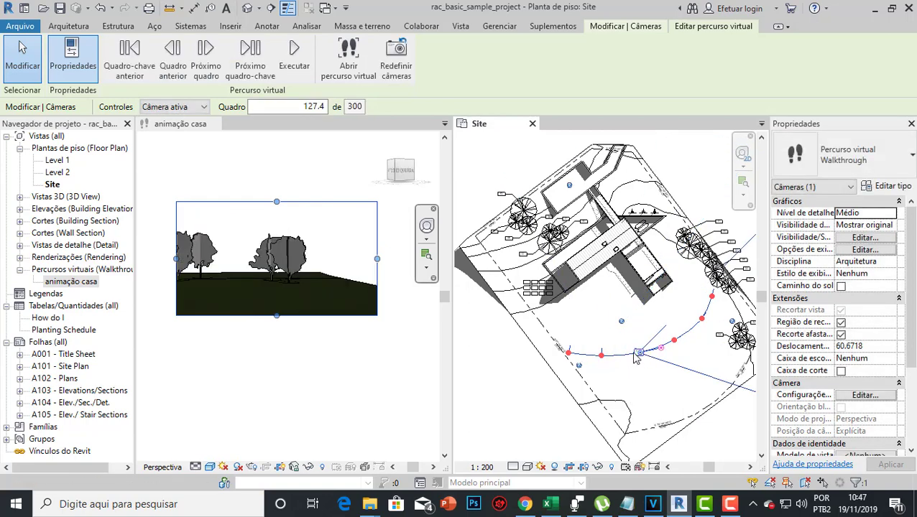
drag(660, 349, 701, 319)
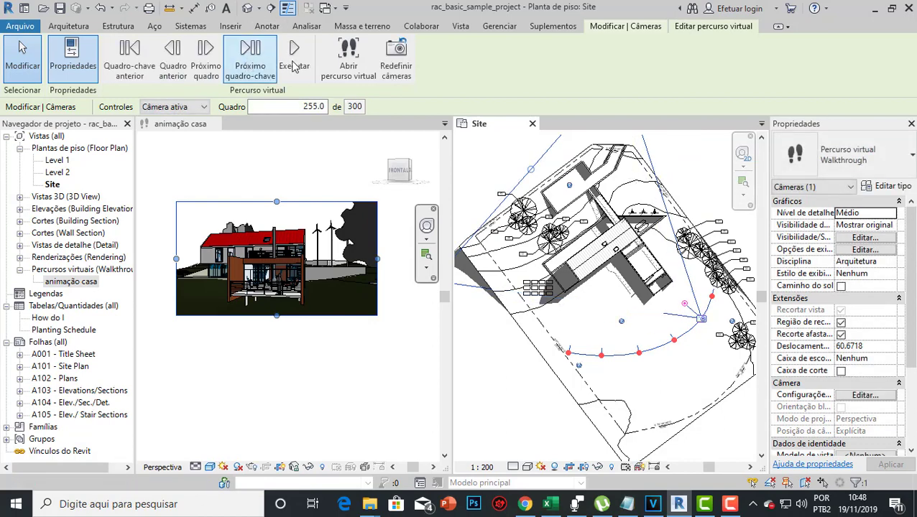
click(250, 57)
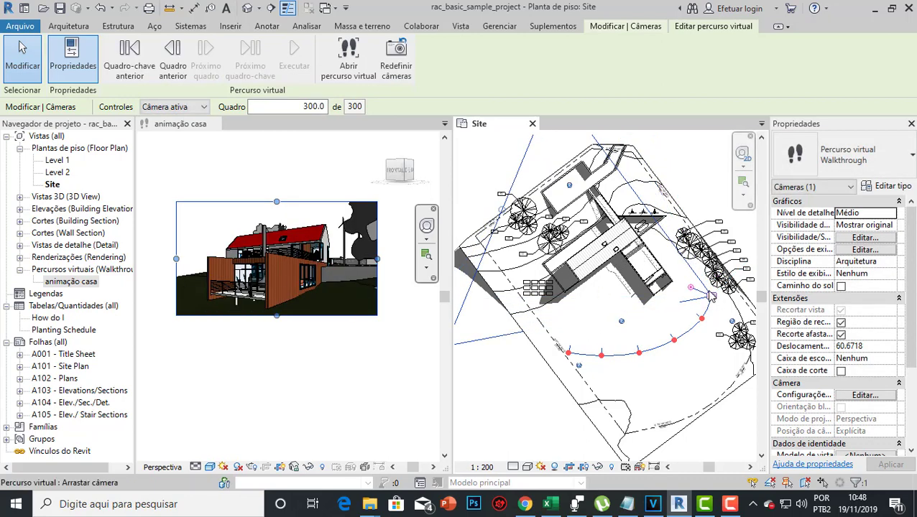
scroll(706, 315, up, 3)
scroll(705, 312, down, 1)
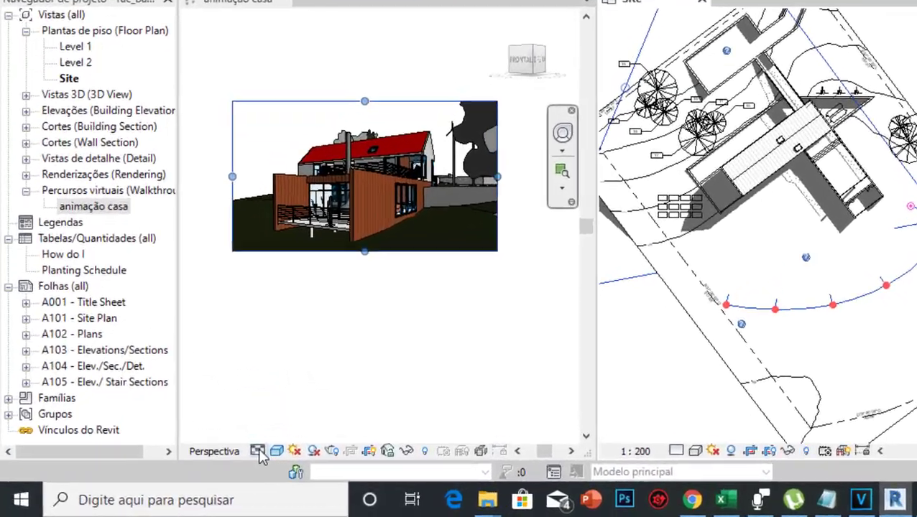
Set the animação casa view's visual style to Linha oculta, staying in walkthrough editing.
click(209, 468)
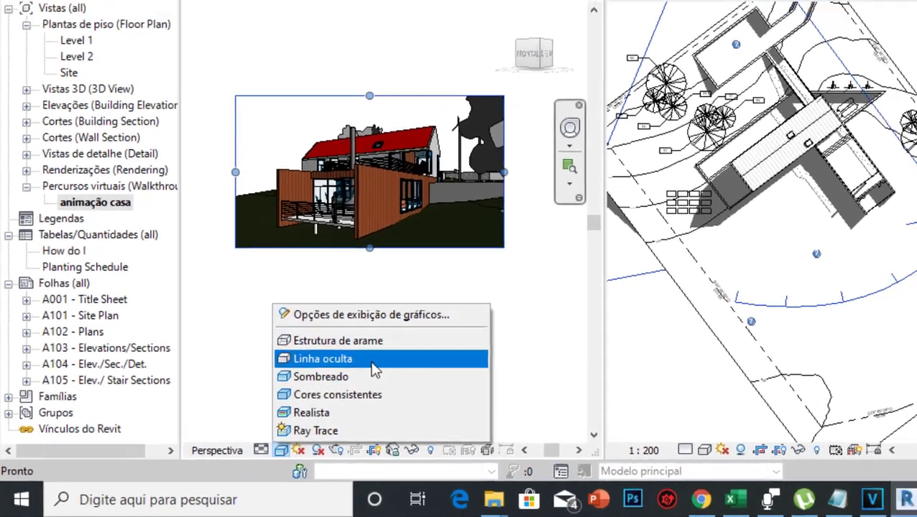
click(358, 349)
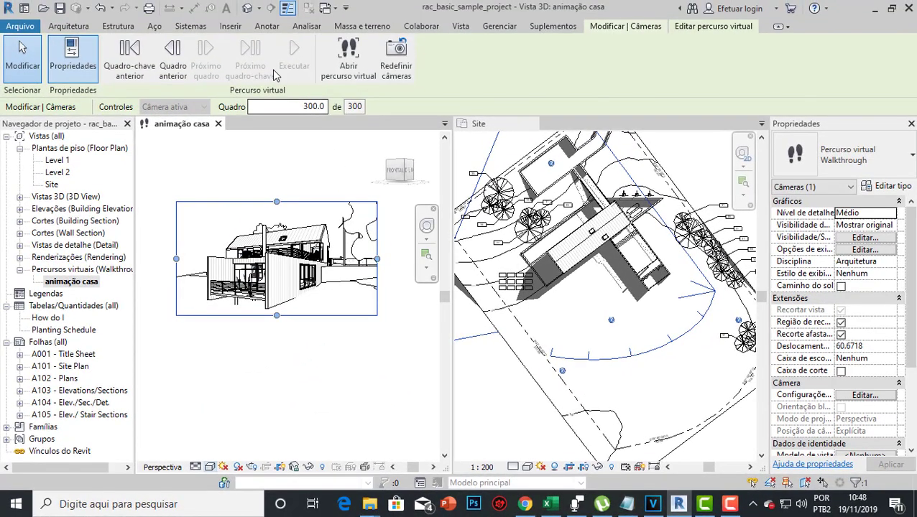
click(347, 182)
click(540, 252)
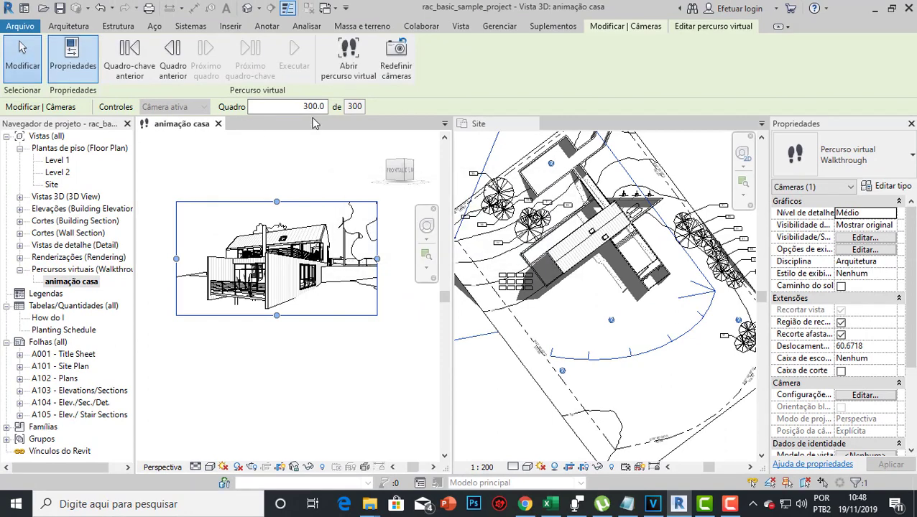
Return the walkthrough to frame 1 and play the animation.
click(295, 108)
key(Return)
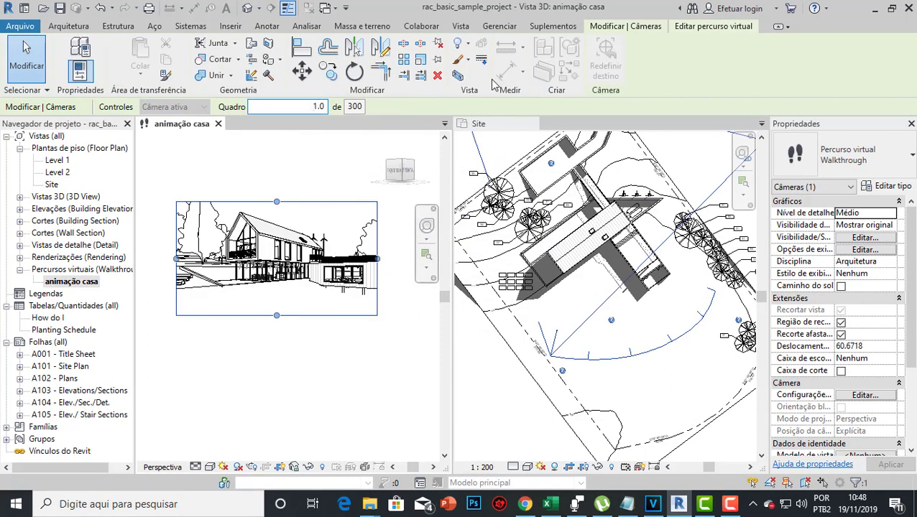
click(690, 26)
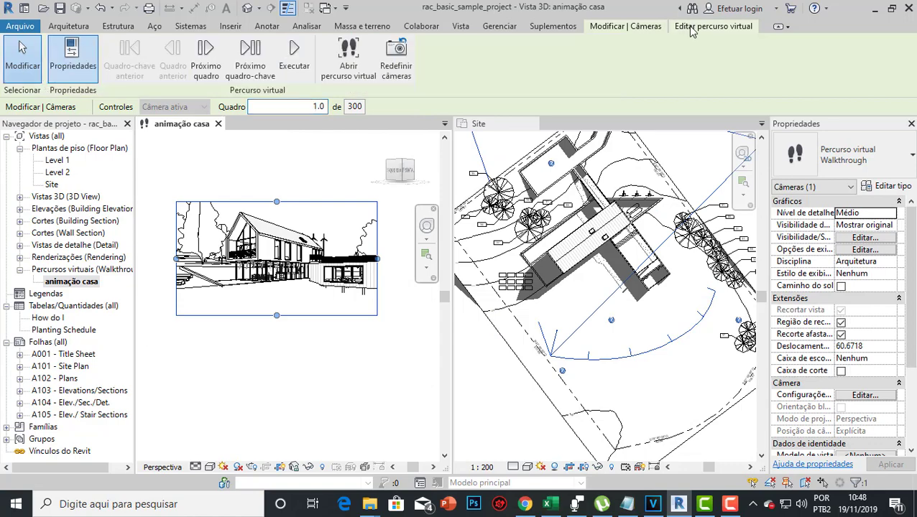
click(294, 56)
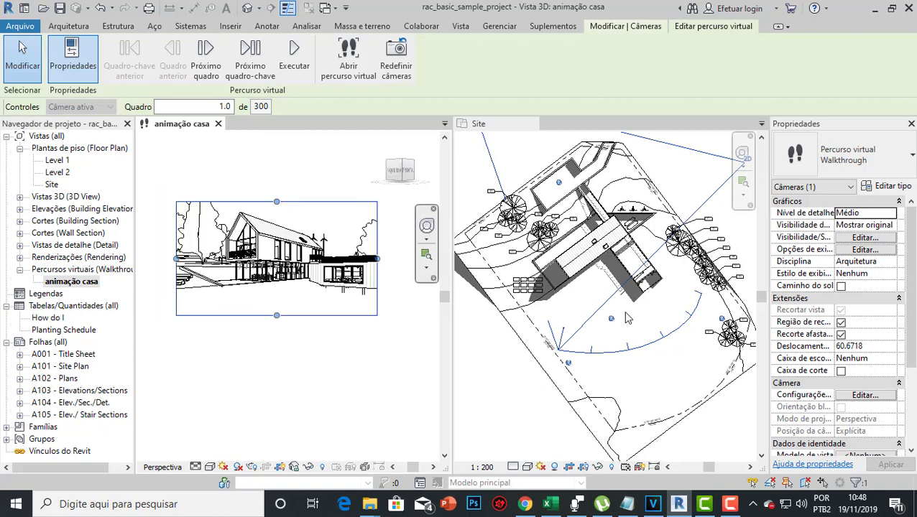
Switch the walkthrough controls to Remover quadro-chave and remove the second-to-last keyframe, beside the trees, from the path in the Site plan.
click(647, 324)
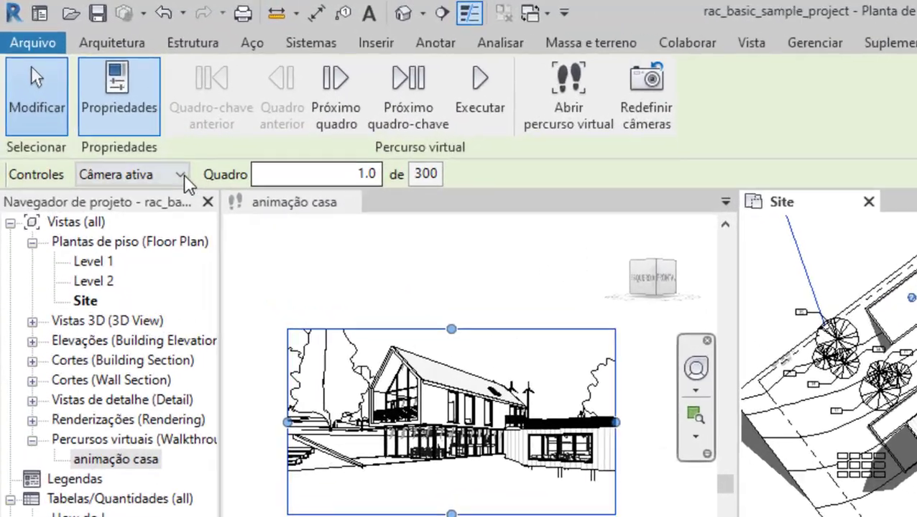
click(181, 178)
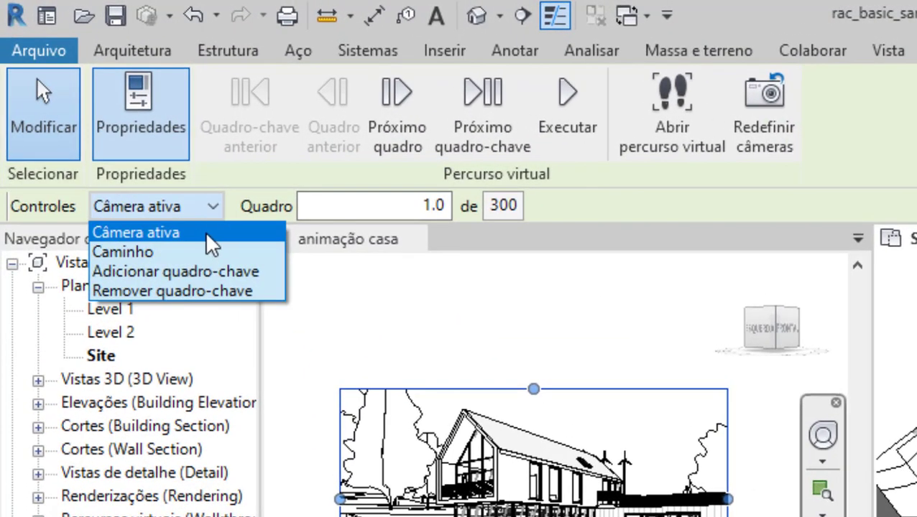
click(224, 295)
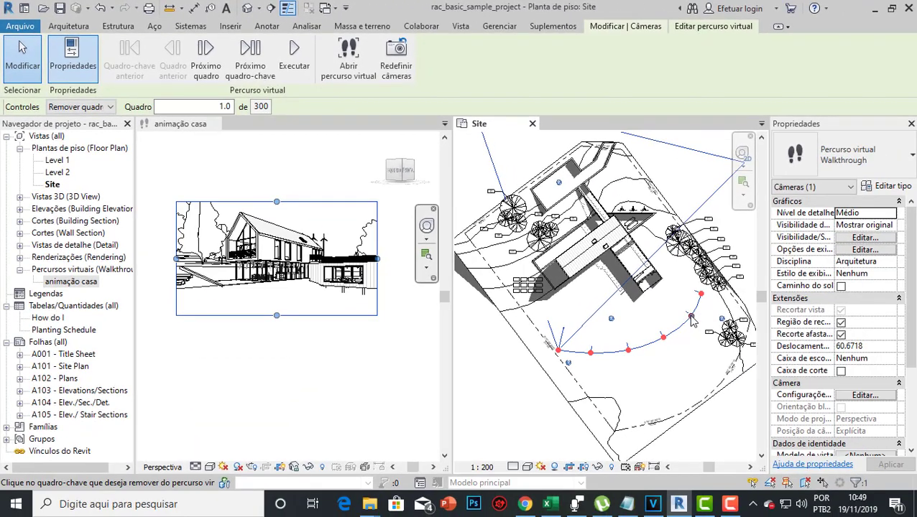
click(690, 318)
scroll(670, 335, down, 2)
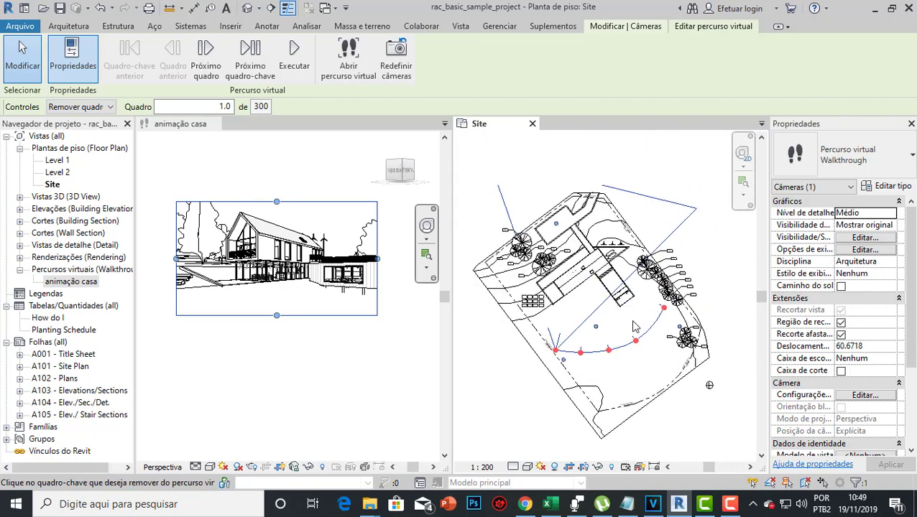
scroll(576, 314, up, 2)
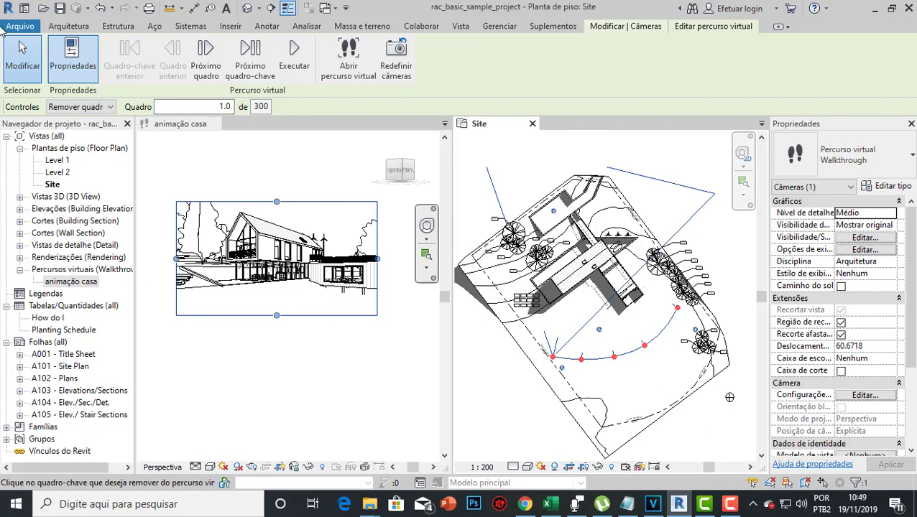
scroll(638, 233, down, 1)
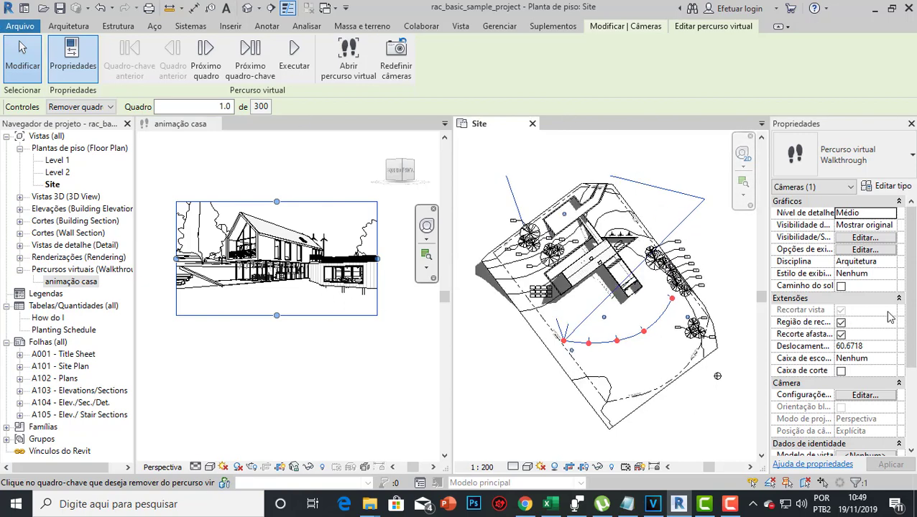
Open the walkthrough camera's render settings and set the quality to Alta.
scroll(881, 277, down, 2)
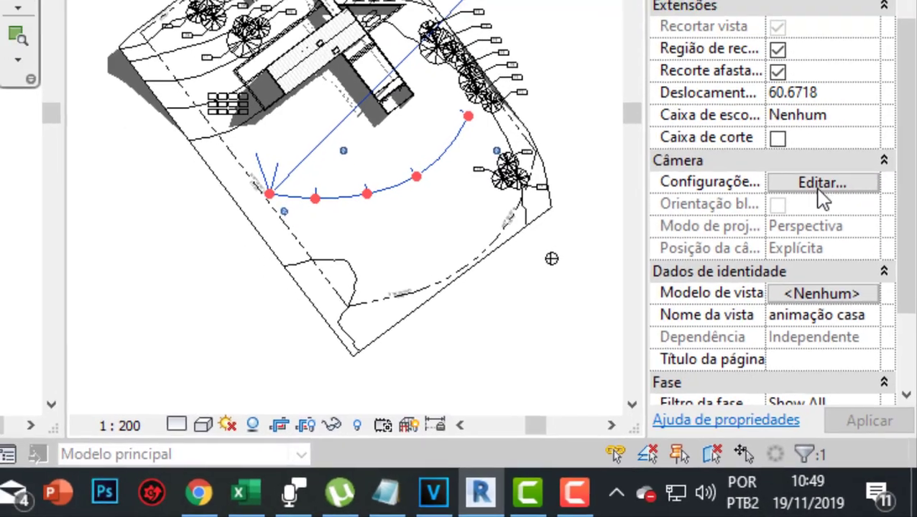
click(822, 184)
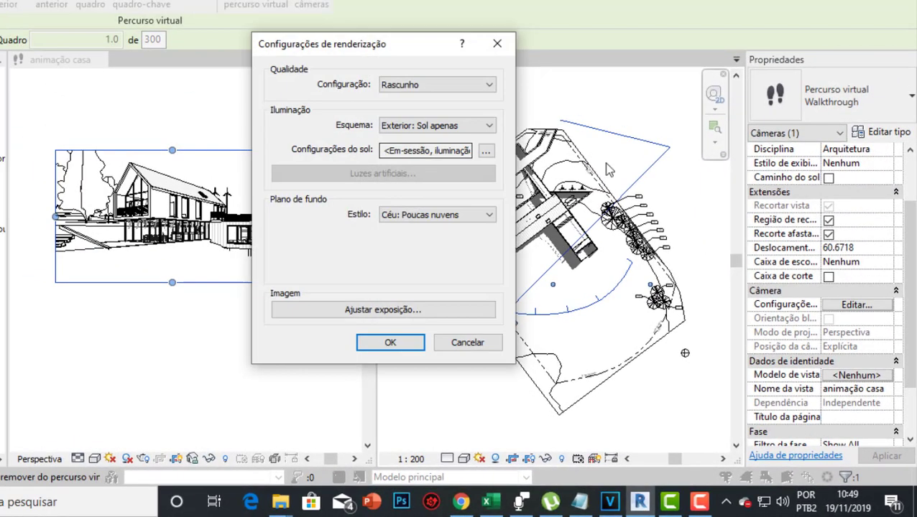
click(440, 85)
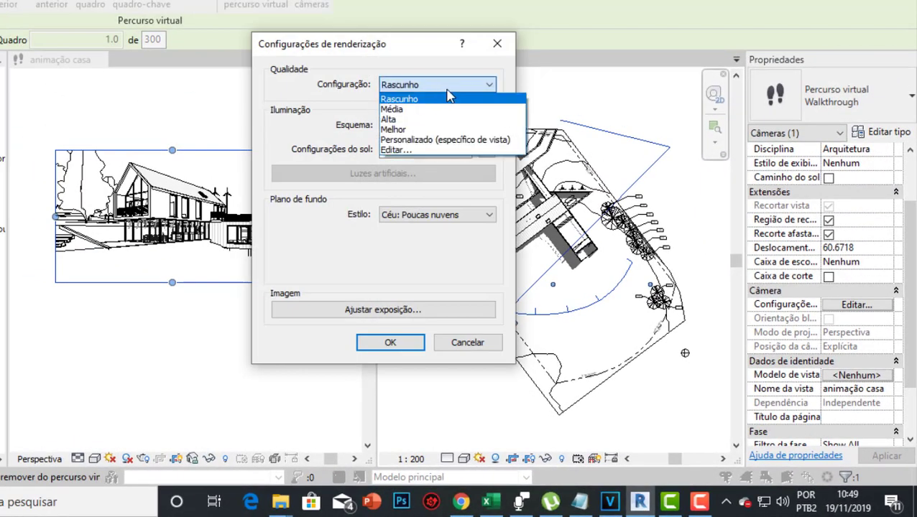
click(413, 120)
click(422, 86)
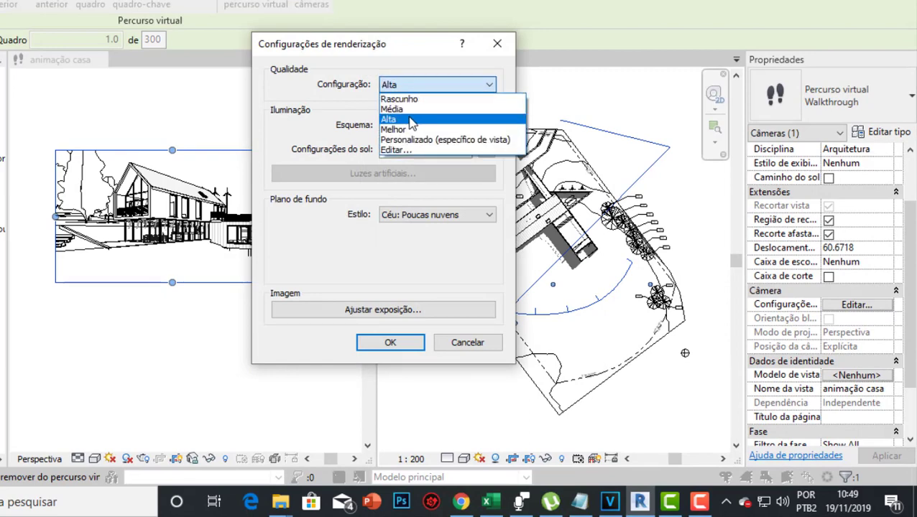
click(425, 84)
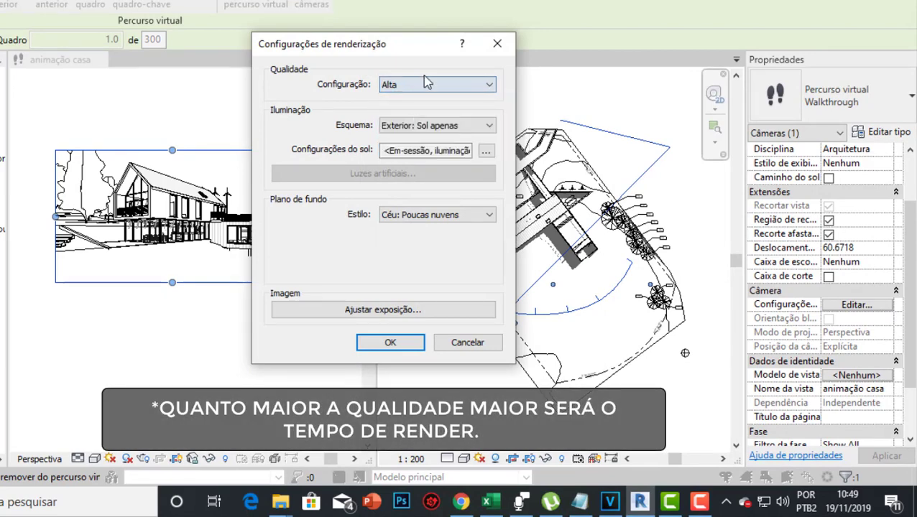
Use the Exterior: Sol apenas lighting scheme and the Céu: Poucas nuvens background, and accept the render settings.
click(438, 125)
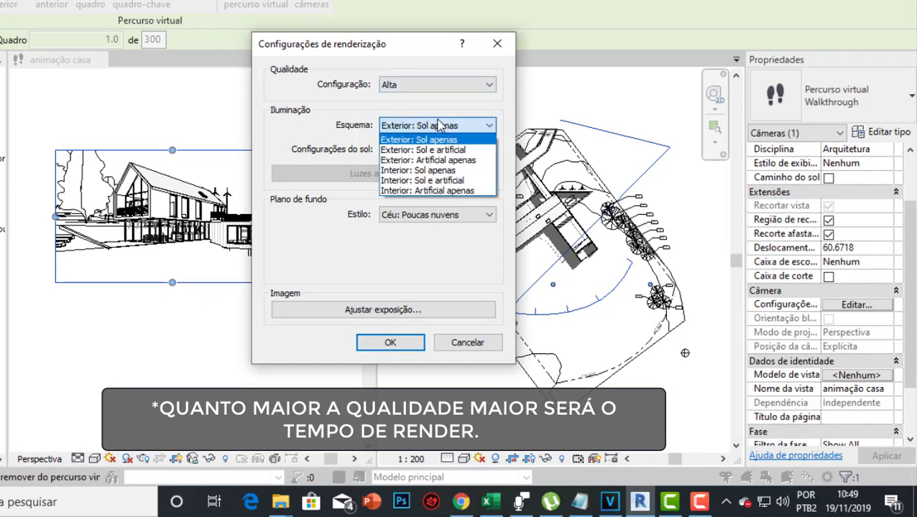
click(426, 140)
click(396, 213)
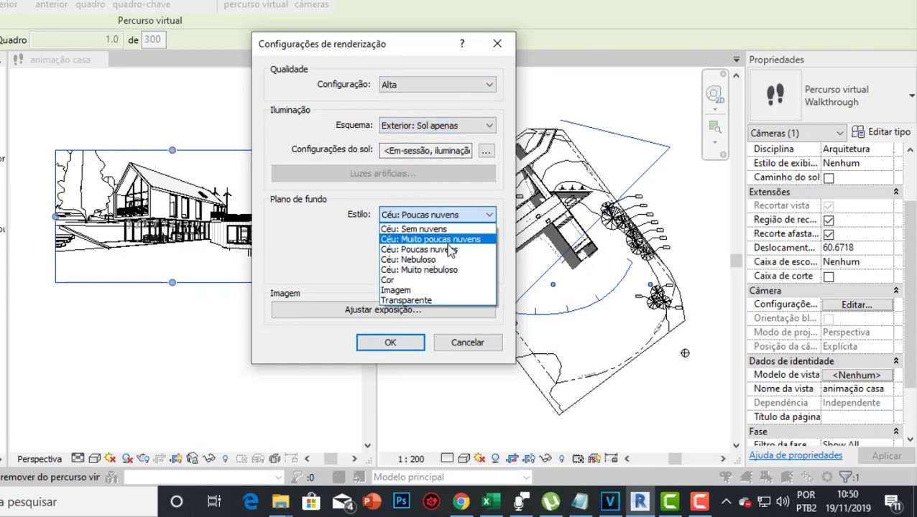
click(426, 215)
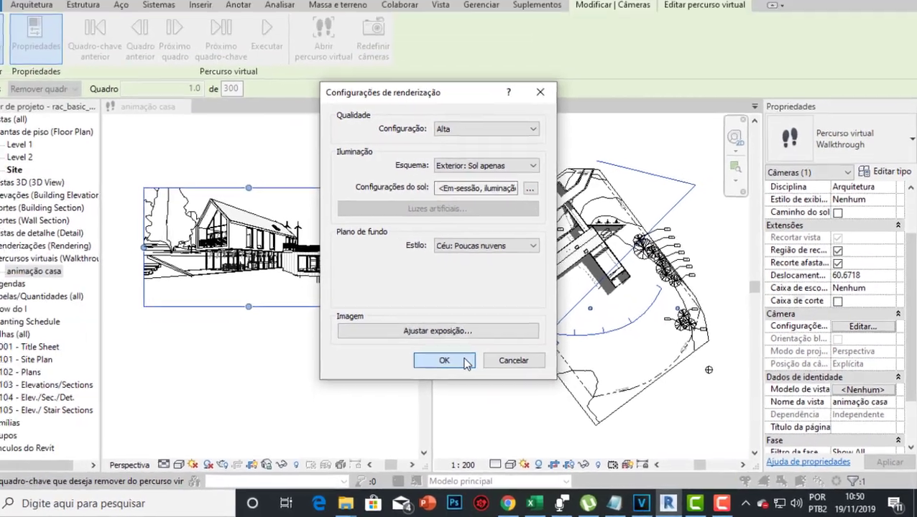
click(466, 363)
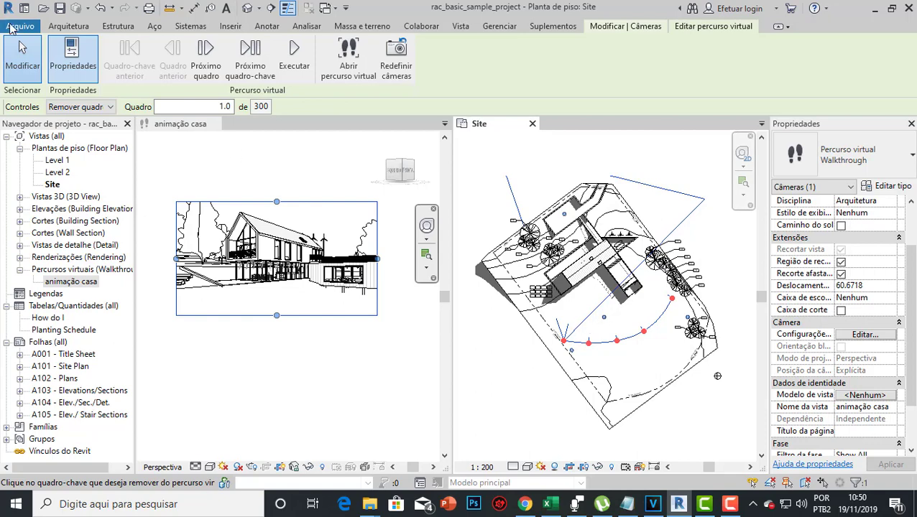
Leave walkthrough editing, select the animação casa camera frame and start exporting it as a Percurso virtual animation.
click(232, 210)
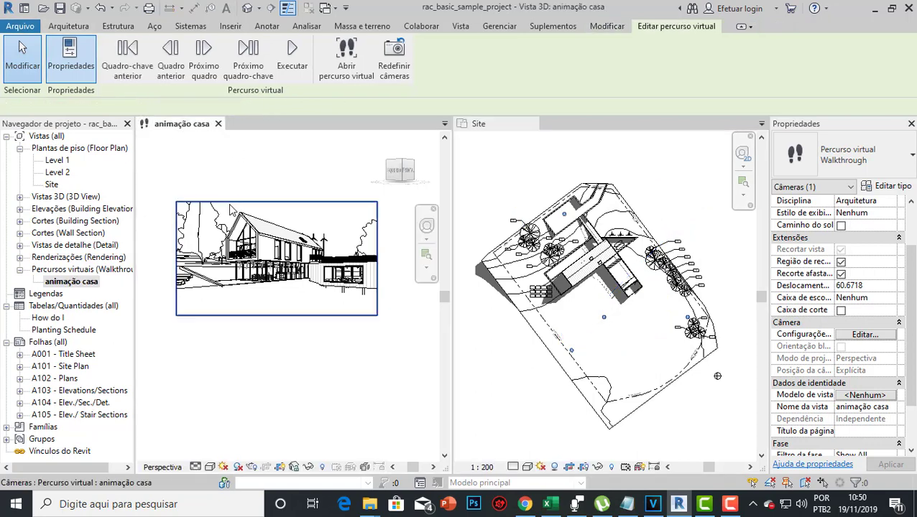
click(231, 210)
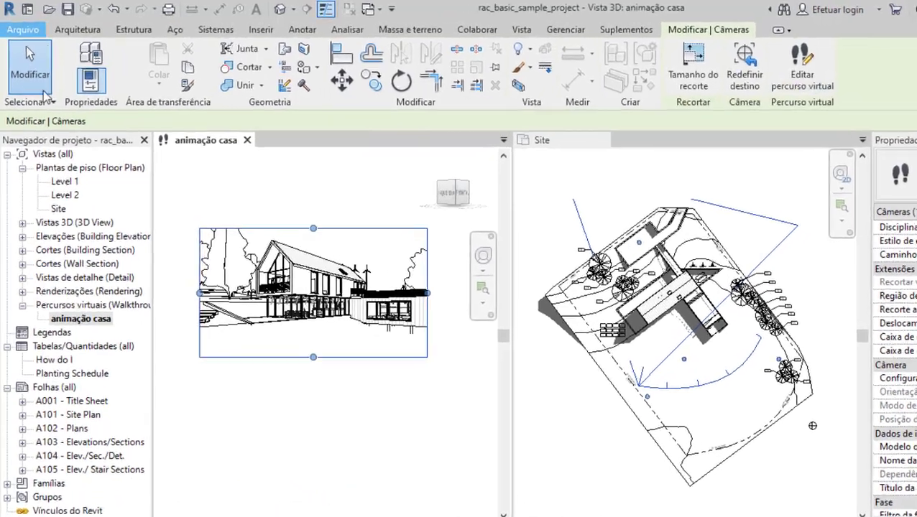
click(20, 26)
mouse_move(82, 317)
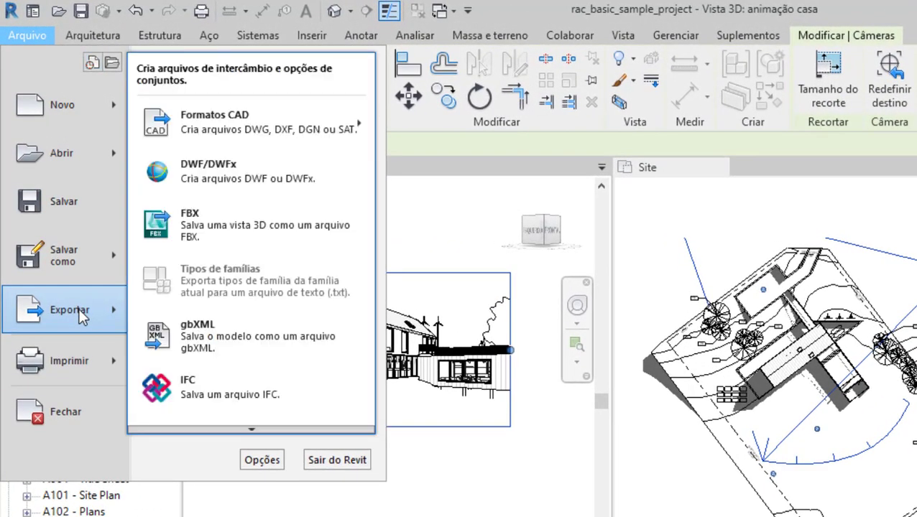
mouse_move(256, 433)
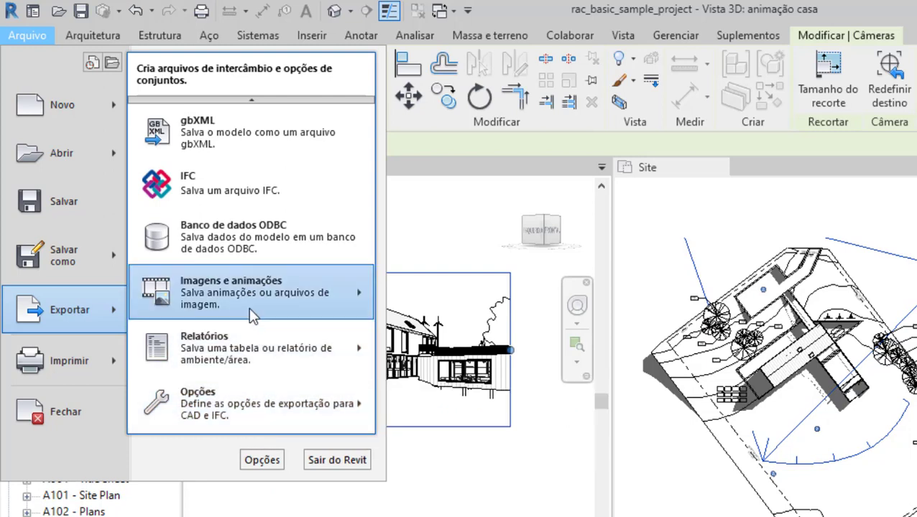
mouse_move(241, 295)
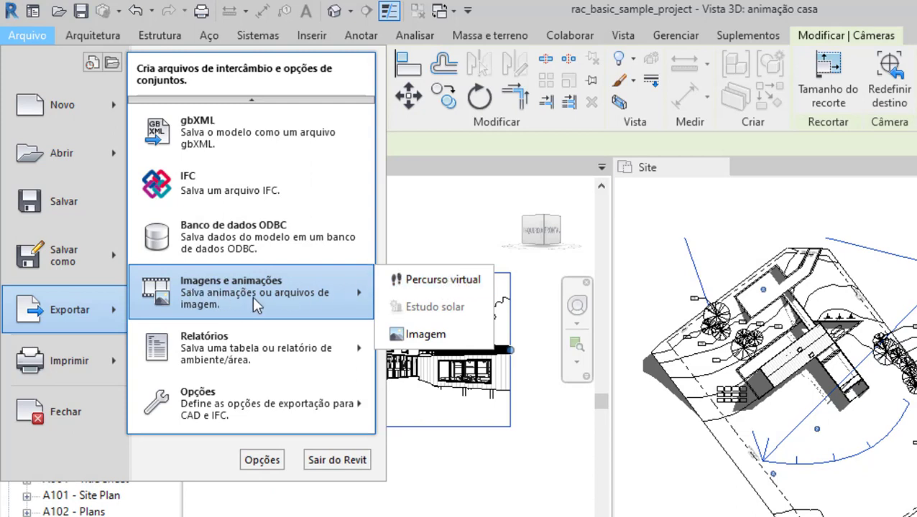
click(441, 281)
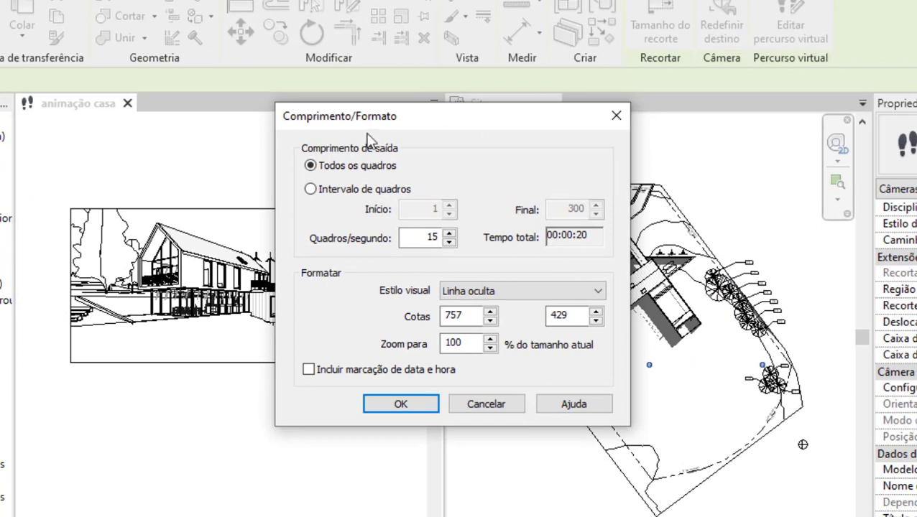
drag(357, 132, 314, 171)
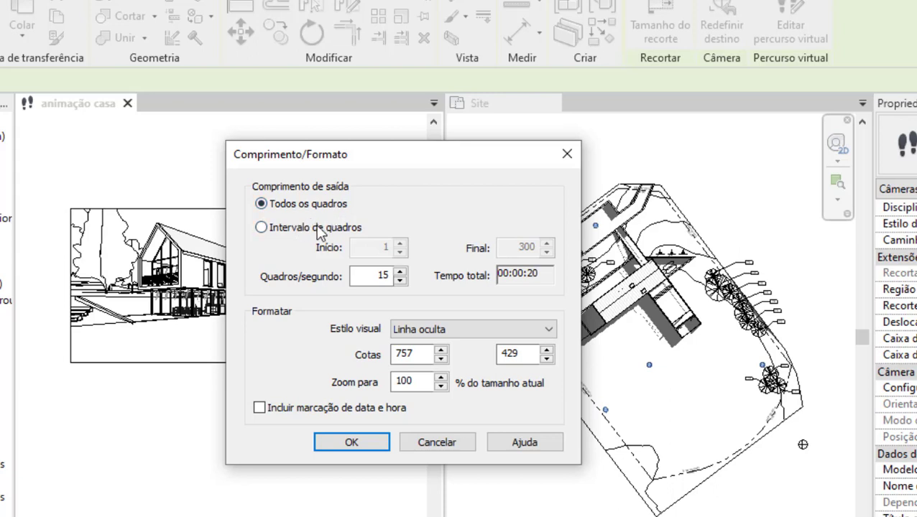
Limit the exported animation to the frame range 1 to 50.
click(279, 229)
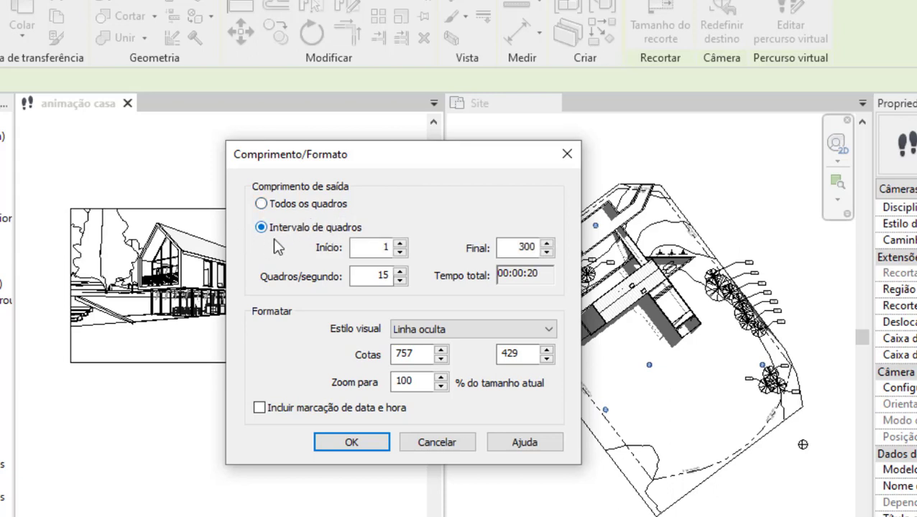
double_click(382, 252)
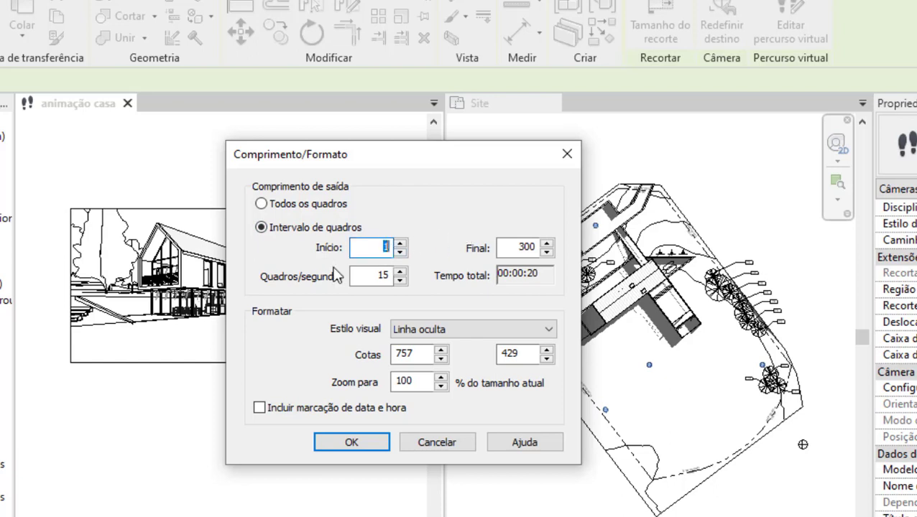
double_click(525, 248)
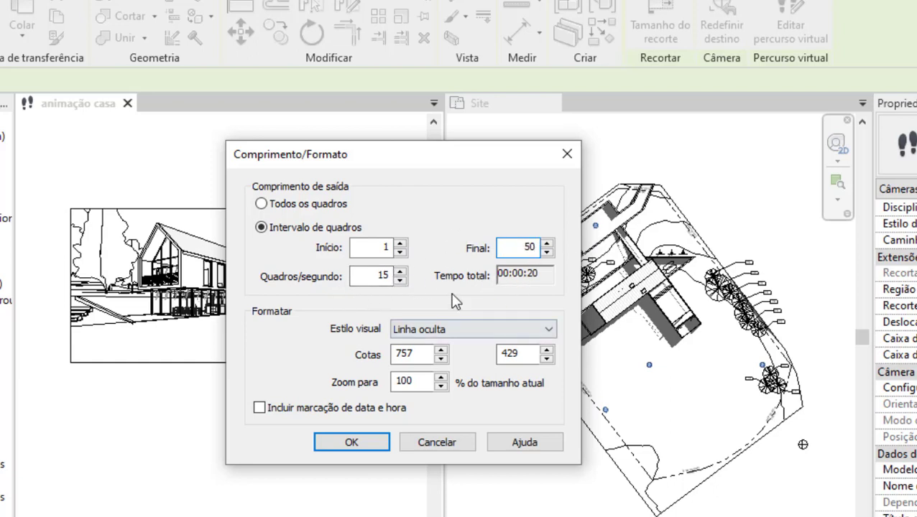
Set the export's visual style to Estrutura de arame and accept the length and format settings at 15 frames per second.
click(464, 331)
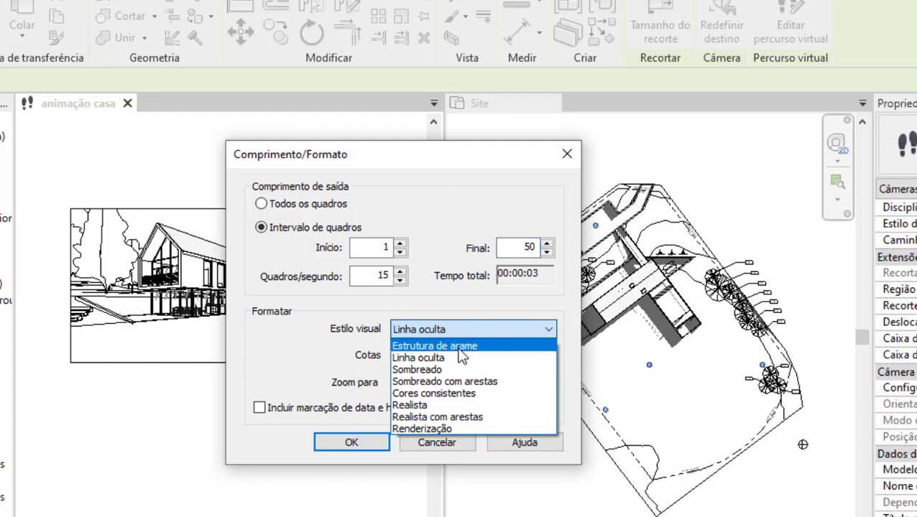
click(460, 347)
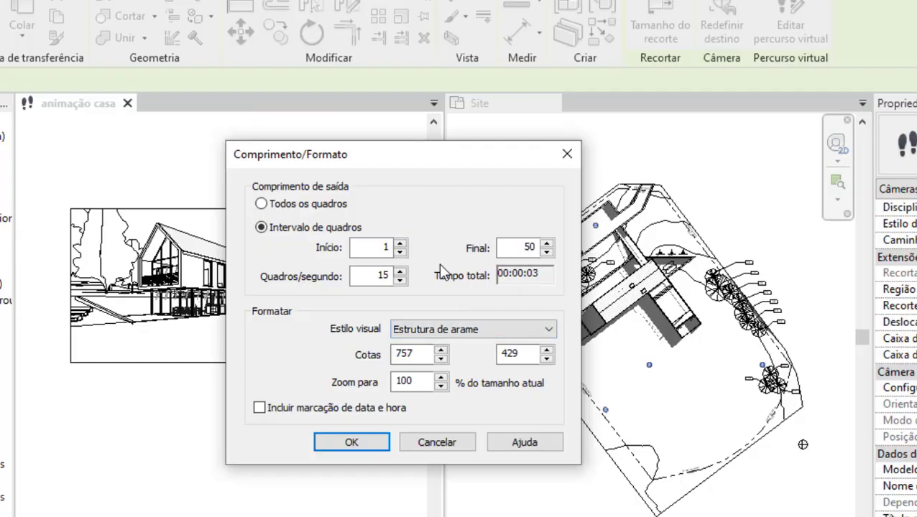
click(446, 329)
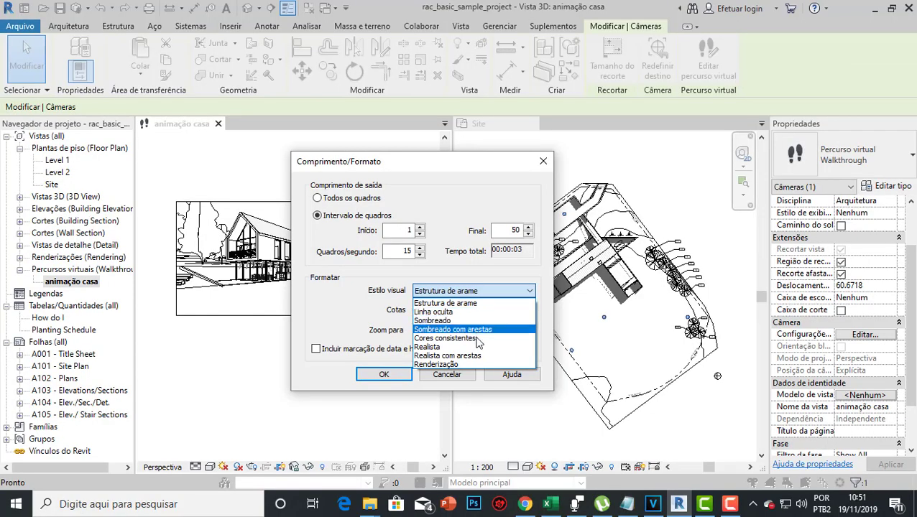
click(460, 302)
click(495, 234)
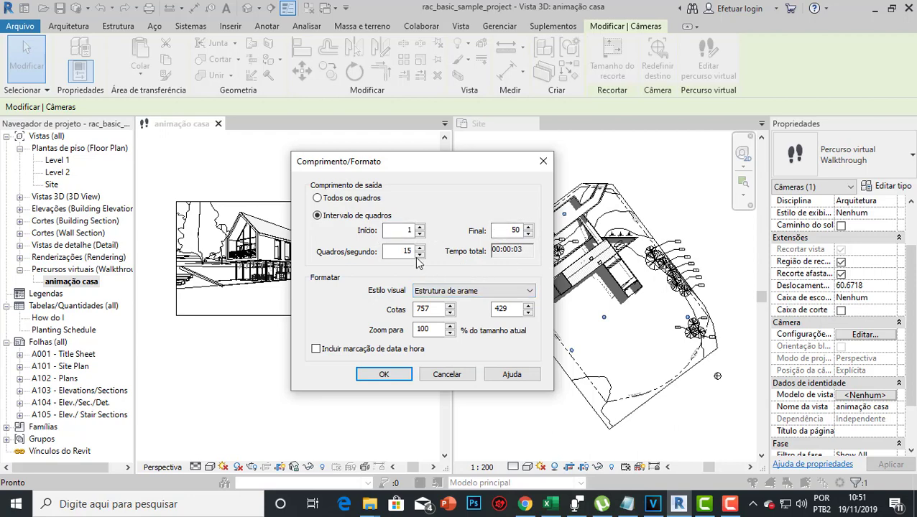
double_click(411, 250)
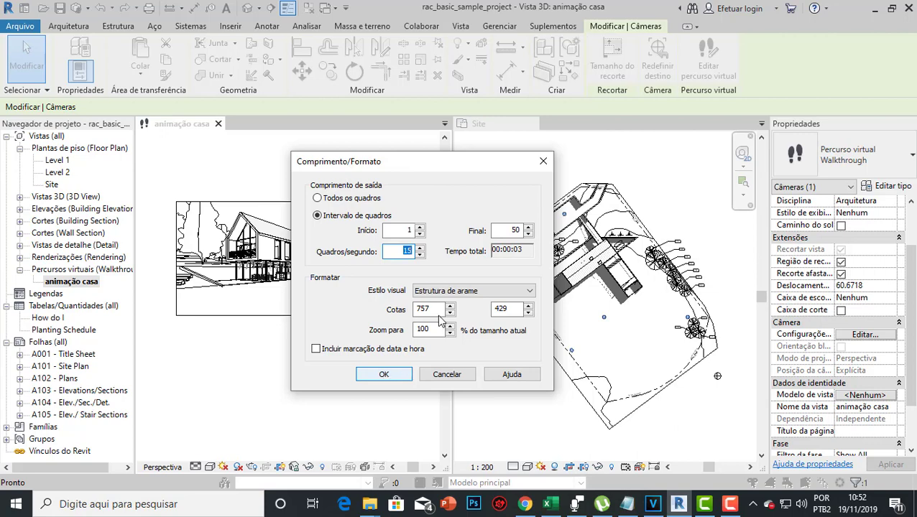
click(384, 375)
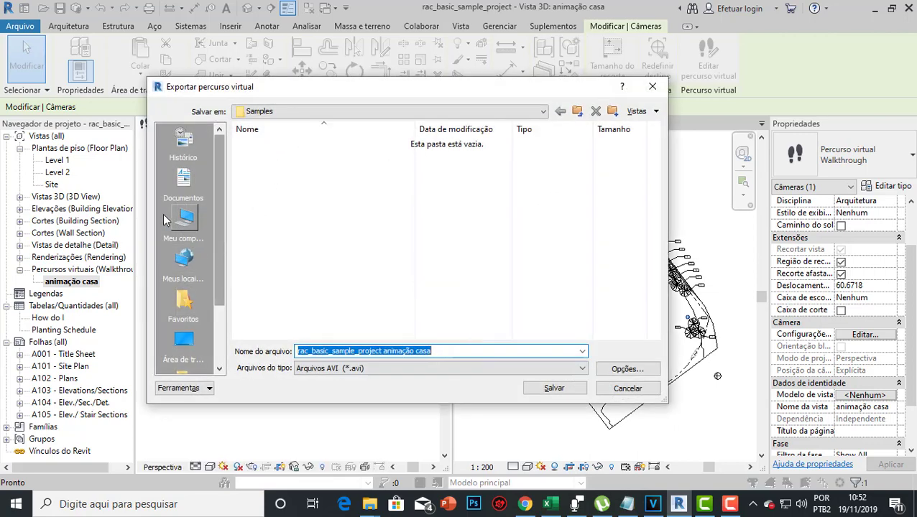
Create a folder named animações on the desktop and open it as the export's save location.
click(184, 342)
right_click(364, 256)
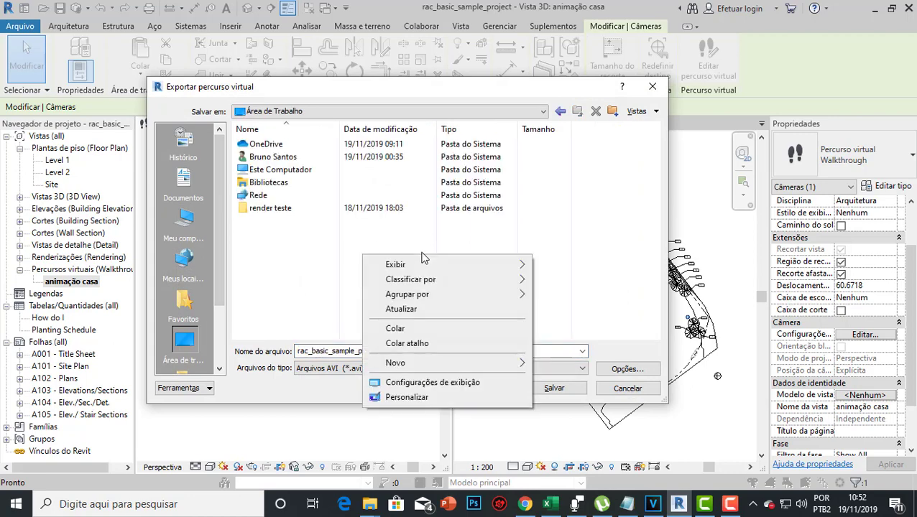
mouse_move(517, 363)
click(559, 194)
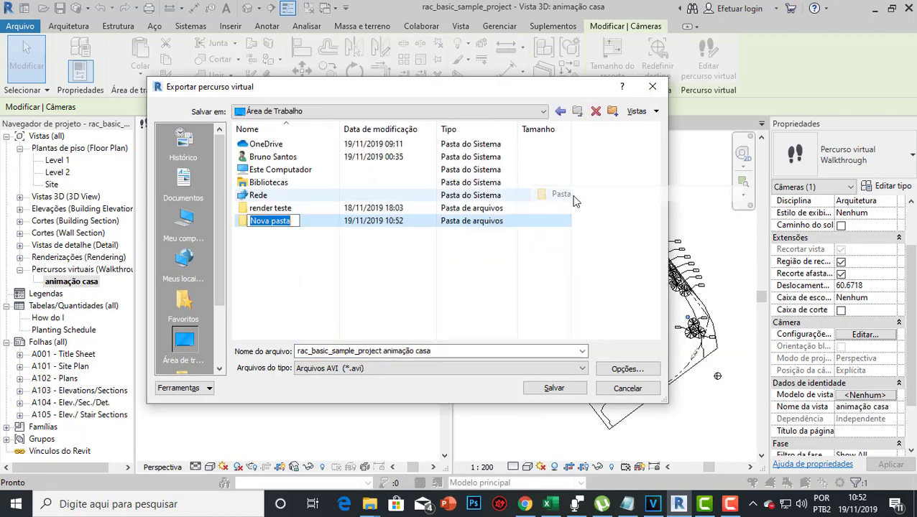
text(anima)
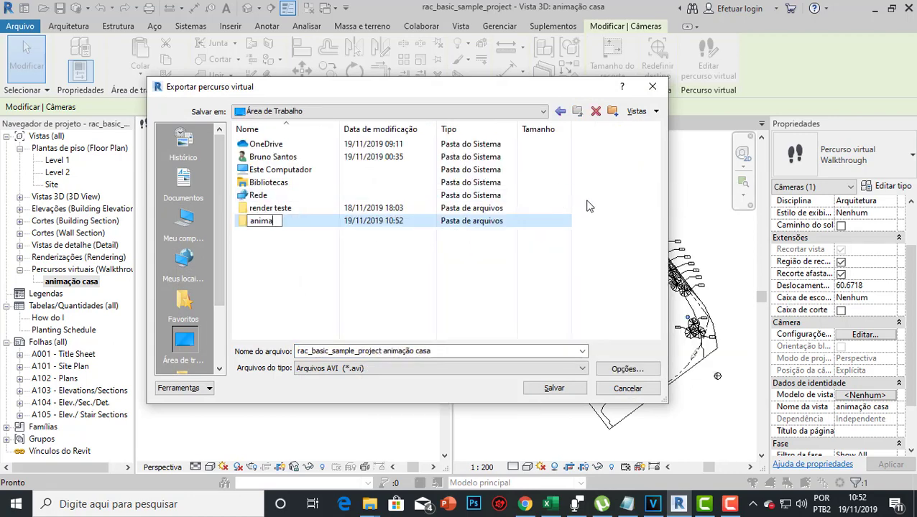
text(ções)
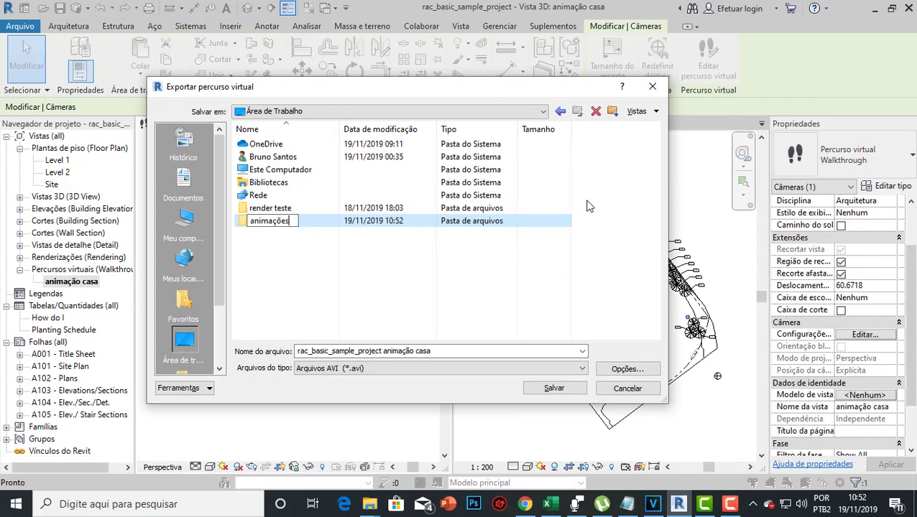
key(Return)
double_click(288, 223)
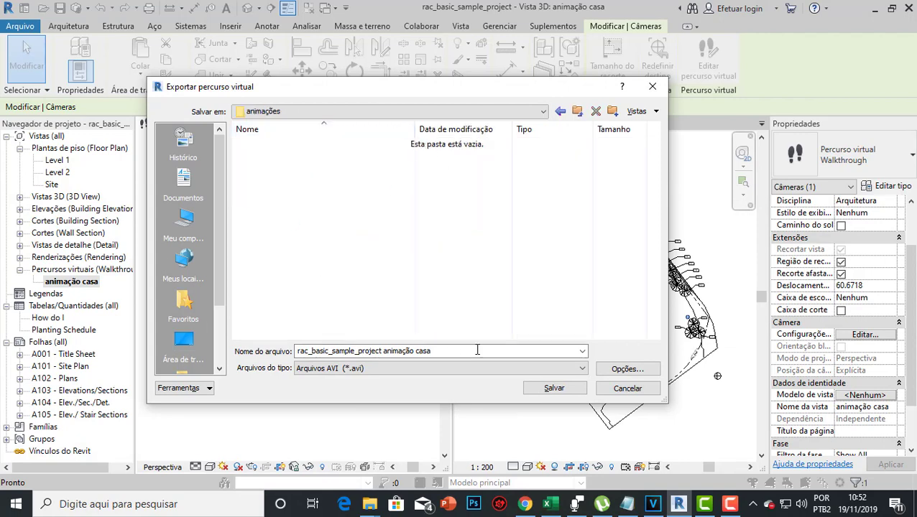
Save the walkthrough as the AVI file estrutura de arame, using the Quadros inteiros (sem compactação) compressor.
triple_click(441, 350)
text(estrutura de ar)
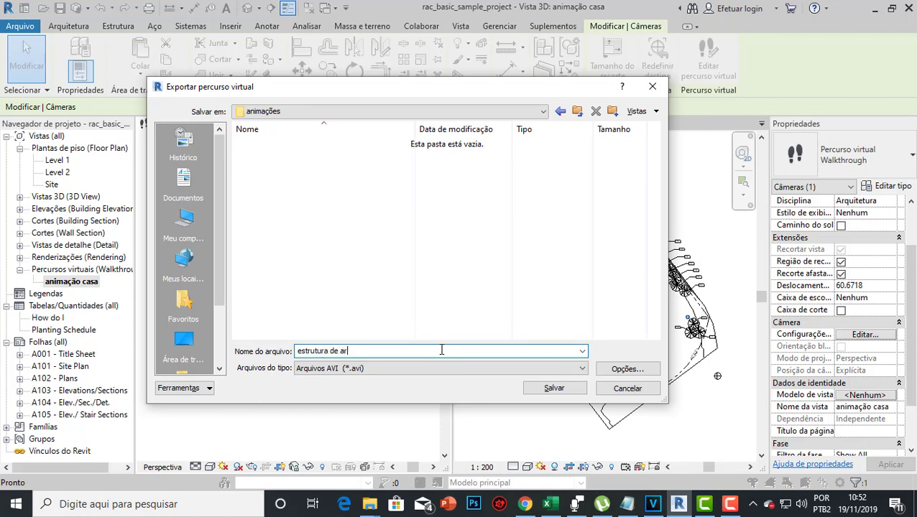
text(ame)
click(559, 390)
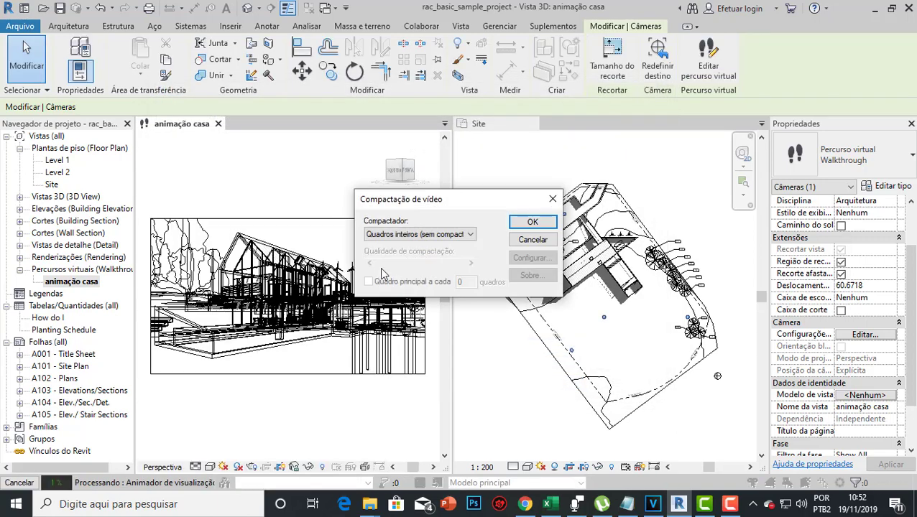
click(394, 237)
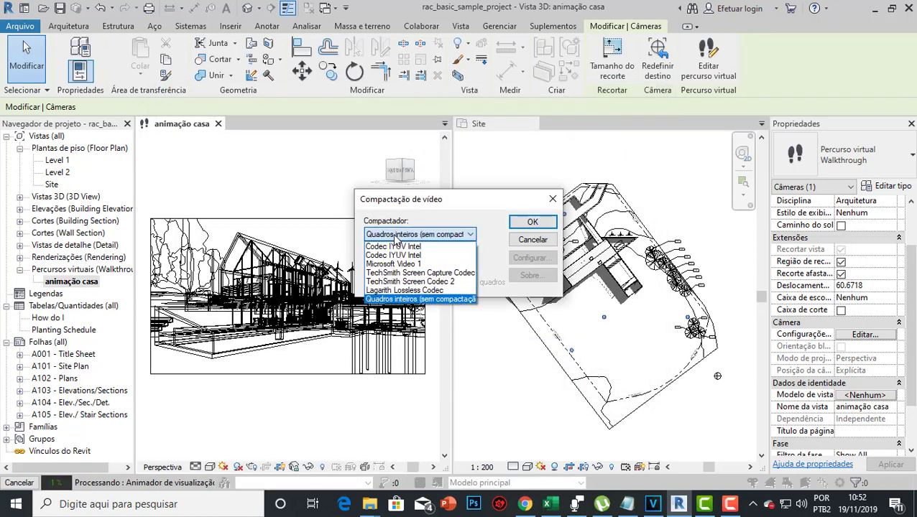
click(413, 299)
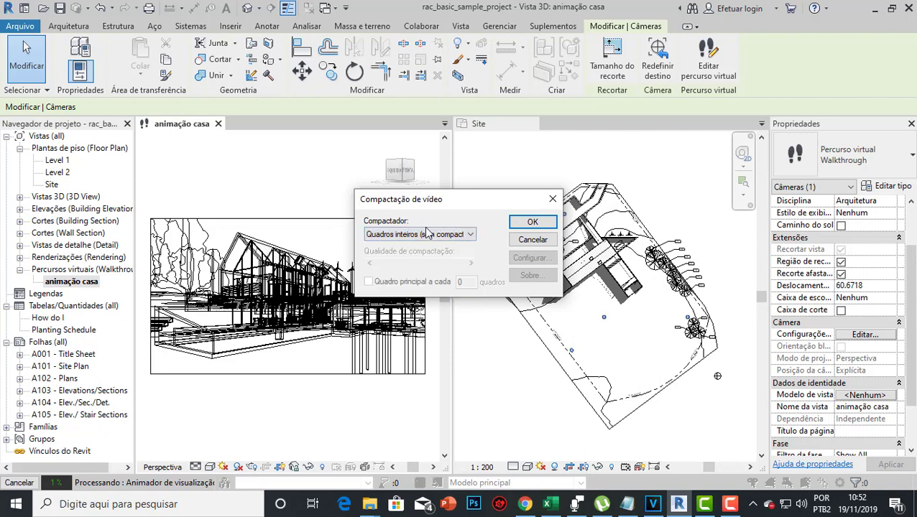
click(532, 222)
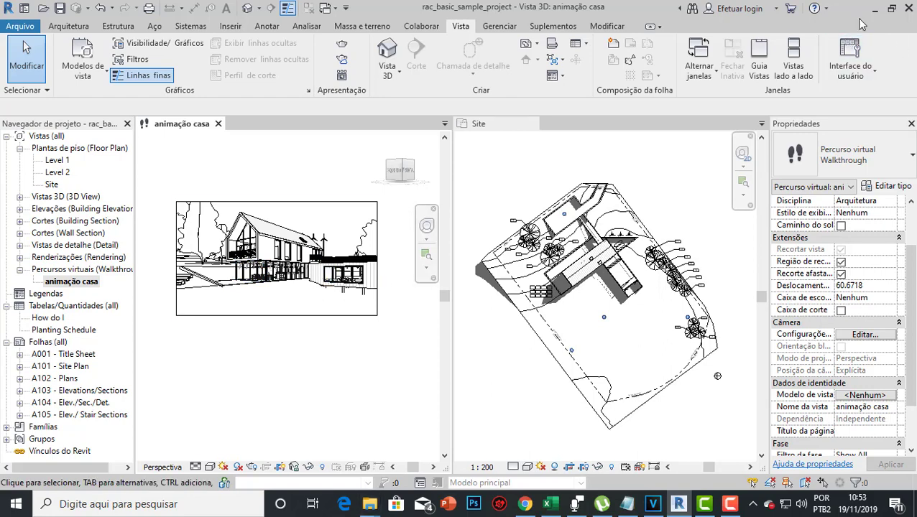
Switch to File Explorer, play the estrutura de arame video from the desktop's animações folder, and return to Revit.
mouse_move(373, 505)
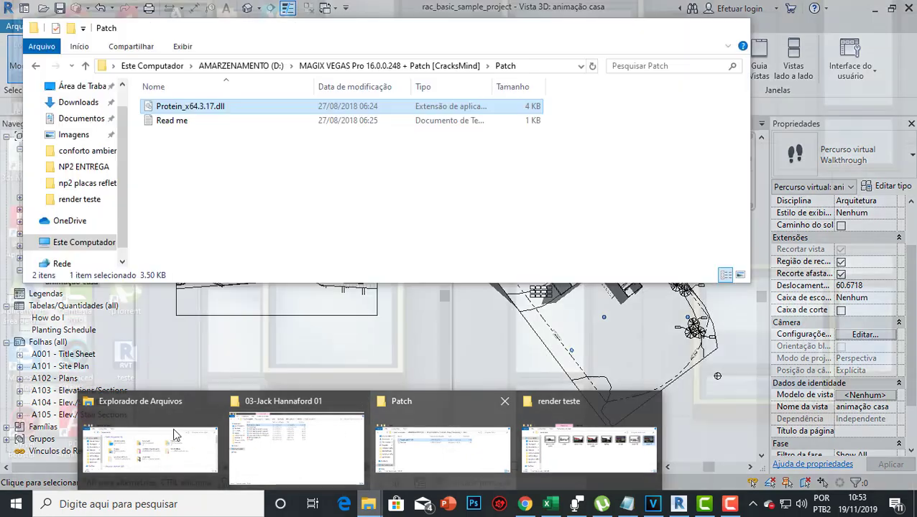
click(162, 425)
click(239, 251)
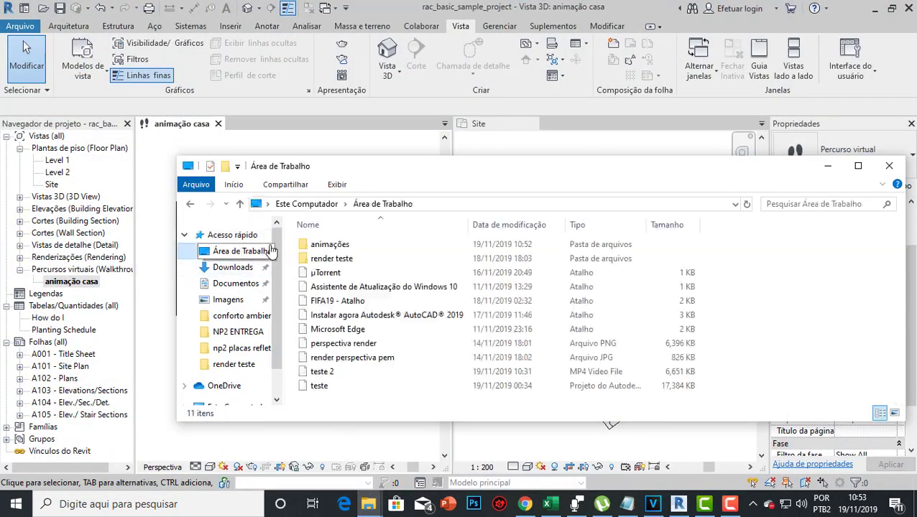
double_click(346, 245)
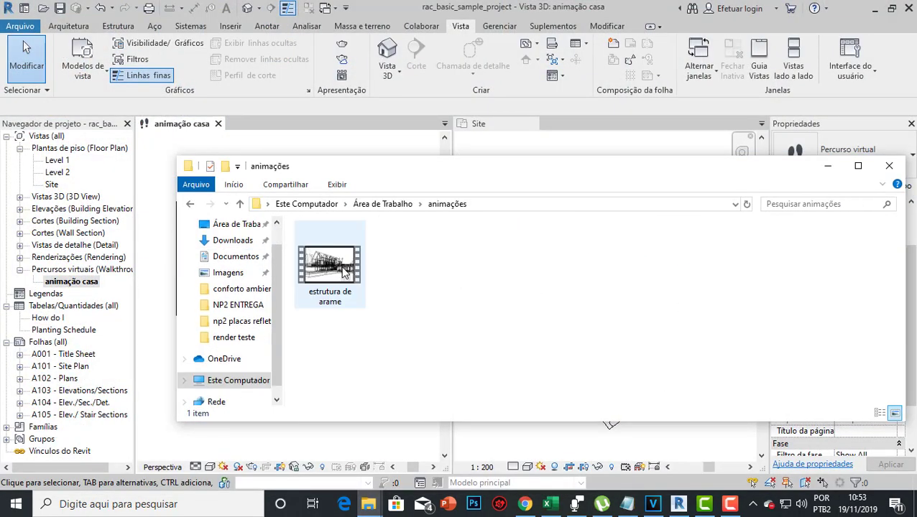
double_click(348, 270)
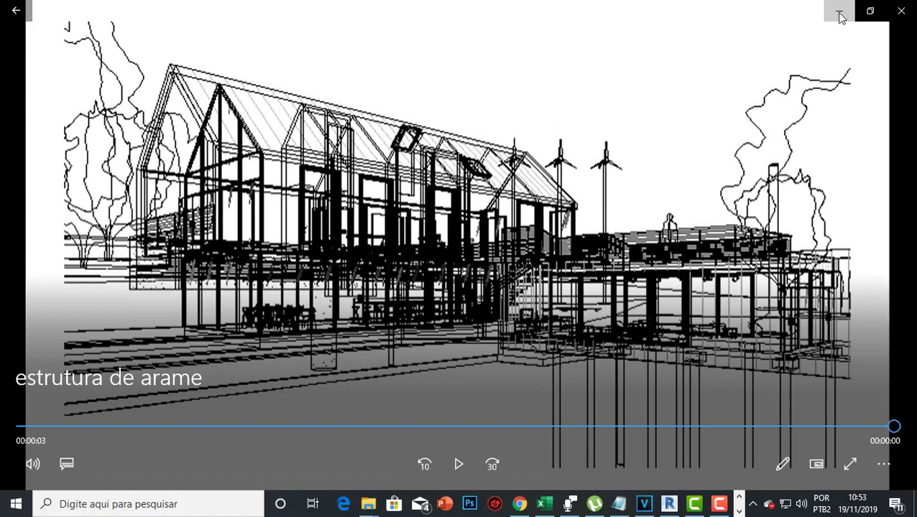
click(839, 12)
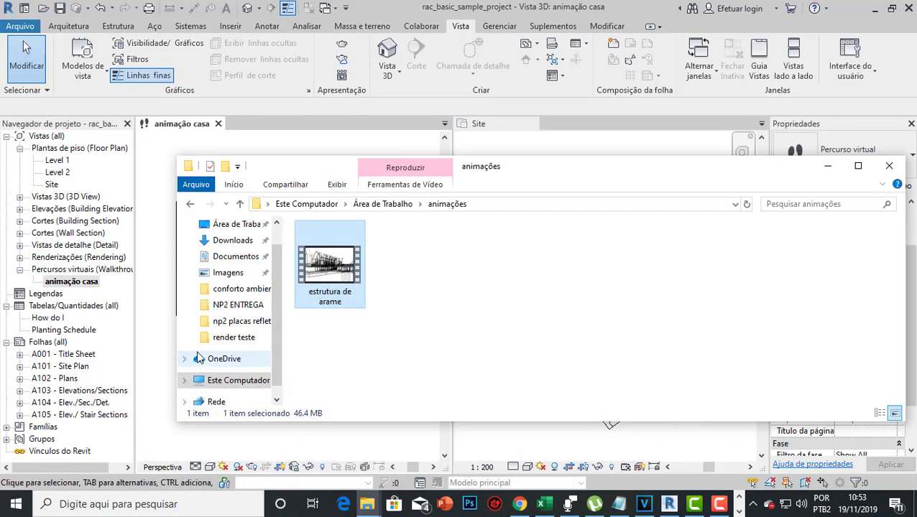
click(827, 167)
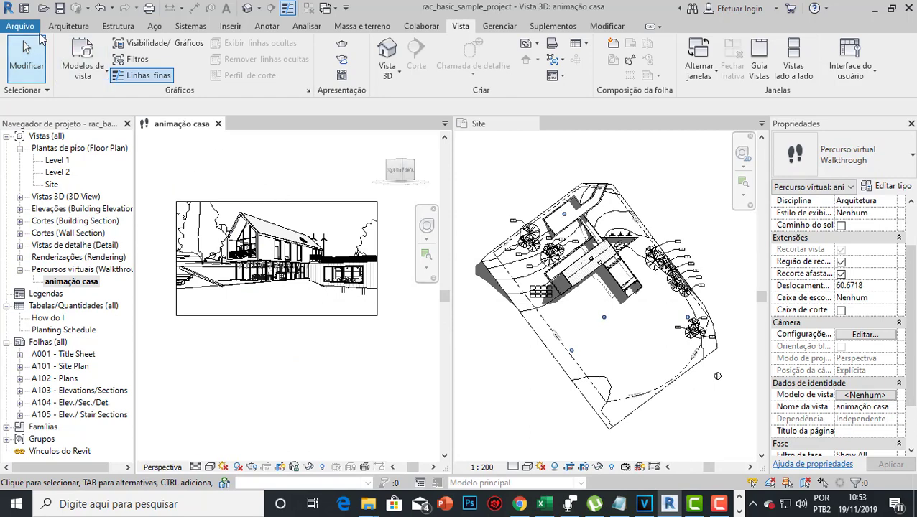
Select the animação casa camera frame and start another Percurso virtual animation export.
click(304, 202)
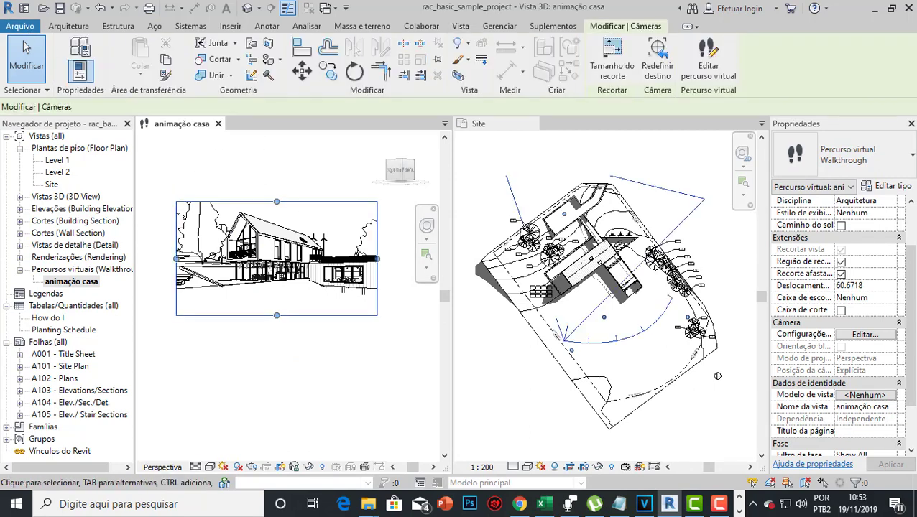
click(20, 26)
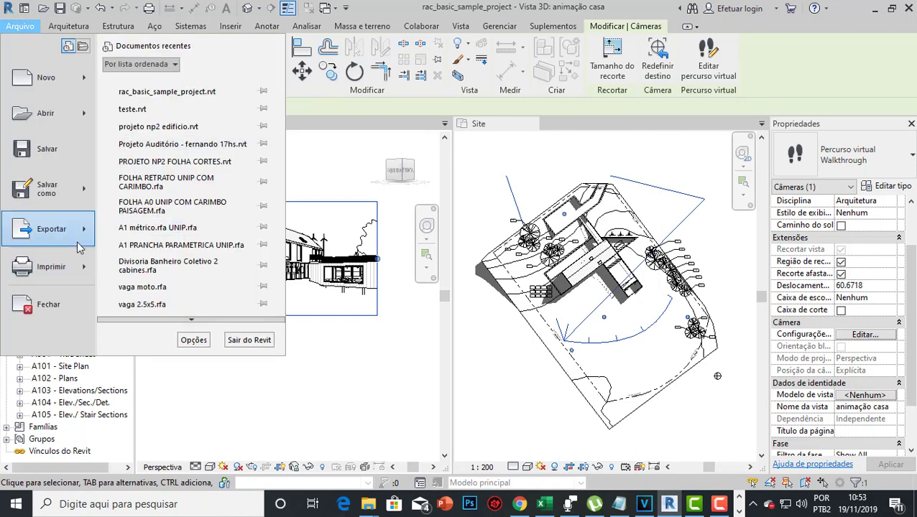
mouse_move(82, 237)
mouse_move(184, 320)
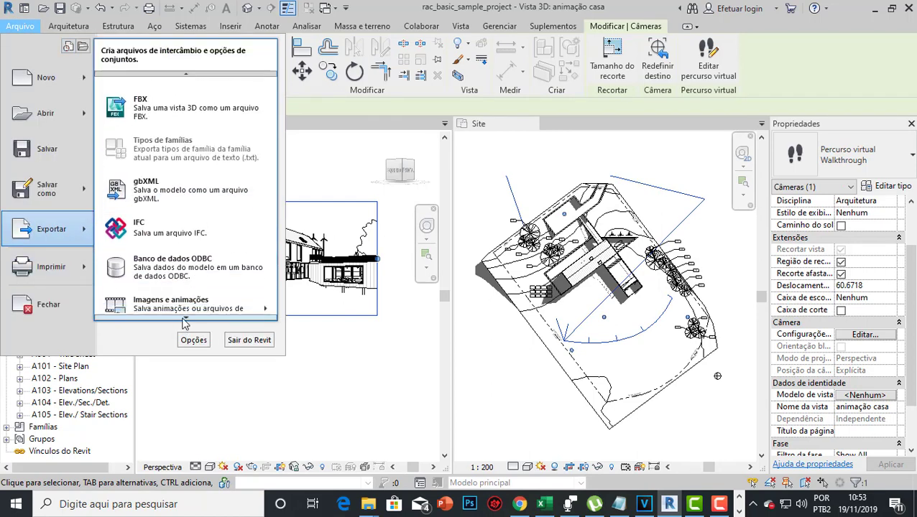
mouse_move(175, 250)
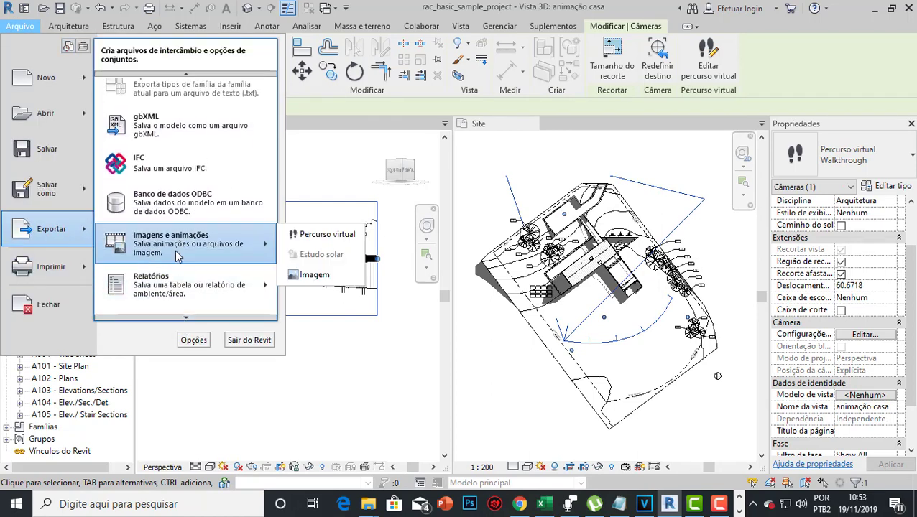
click(327, 235)
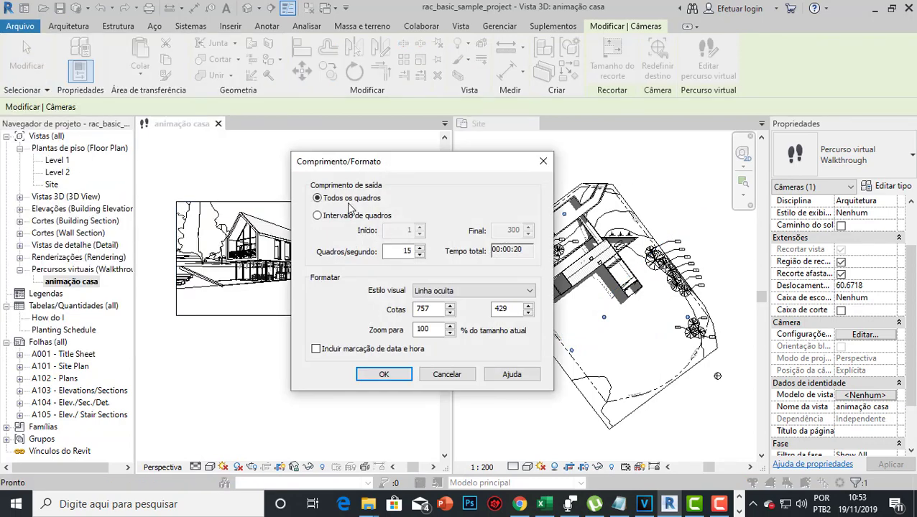
Limit the export to frames 50 to 100 with the Linha oculta visual style, and accept the length and format settings.
click(317, 216)
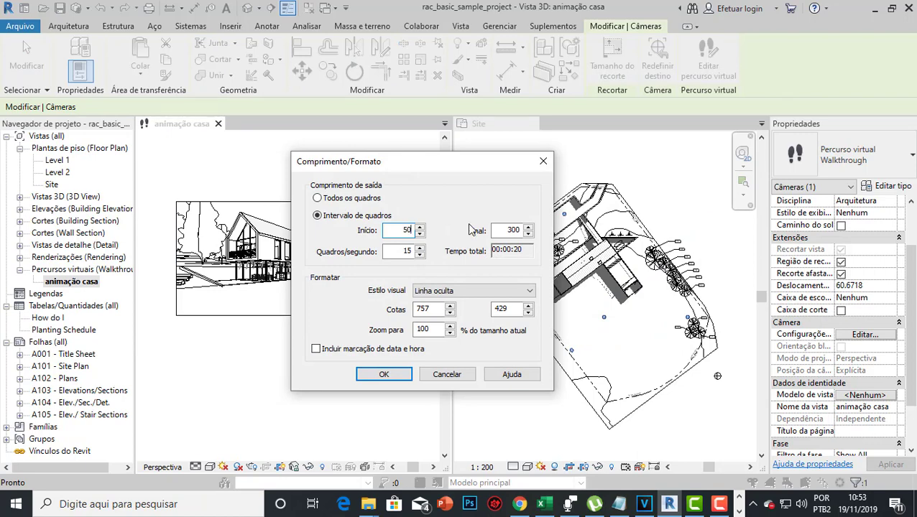
double_click(505, 230)
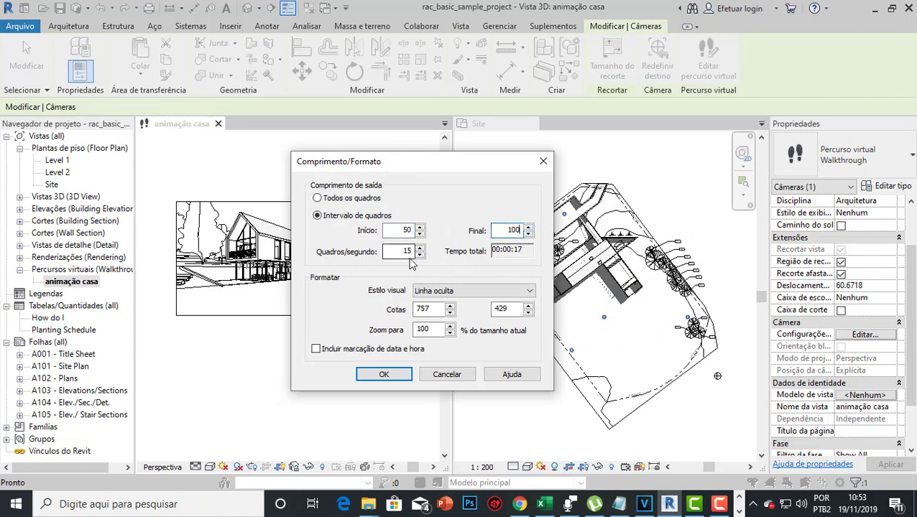
click(451, 291)
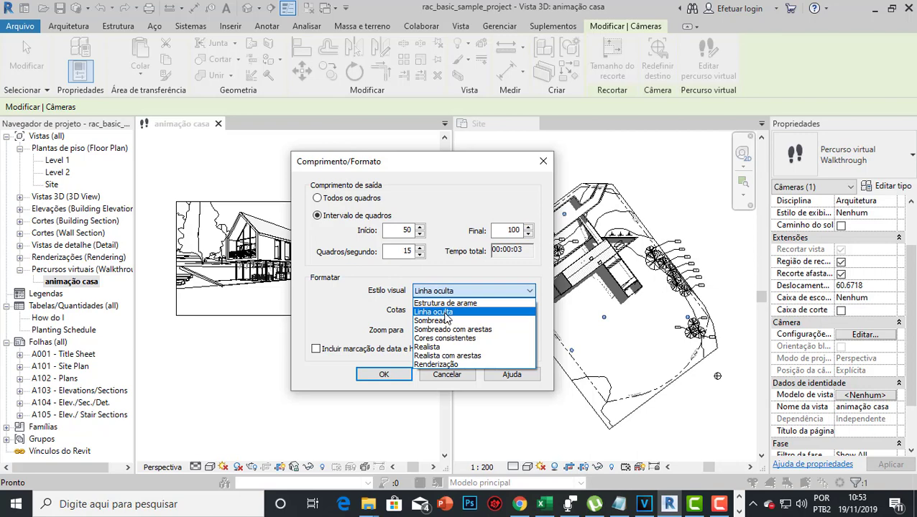
click(444, 313)
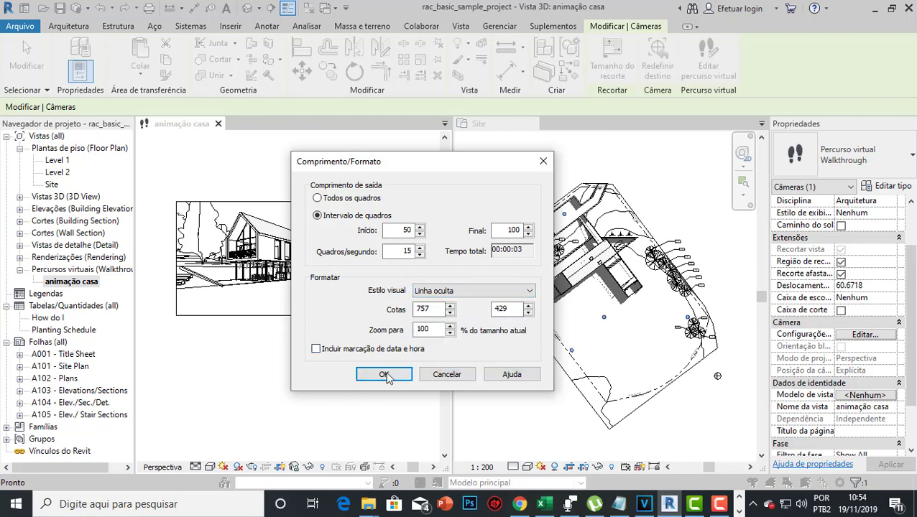
click(386, 375)
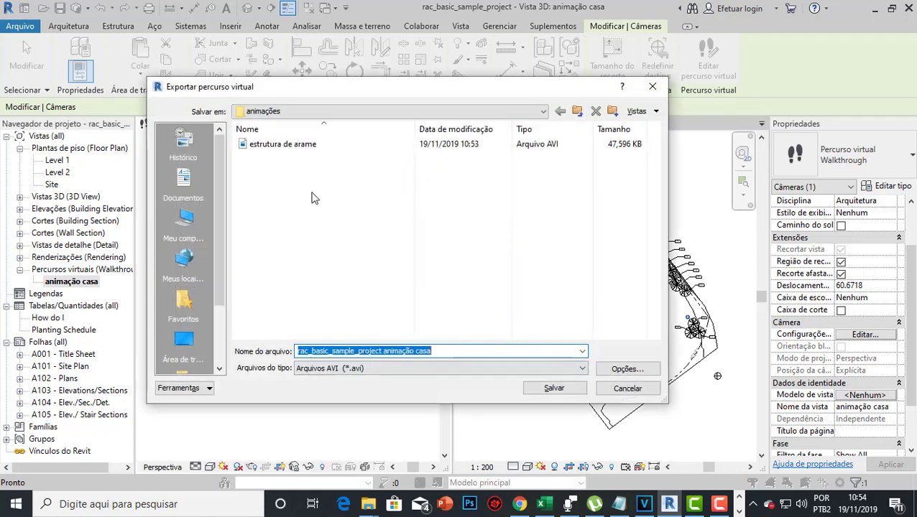
Save the animation as linha oculta in the animações folder, using the Quadros inteiros (sem compactação) compressor.
text(l)
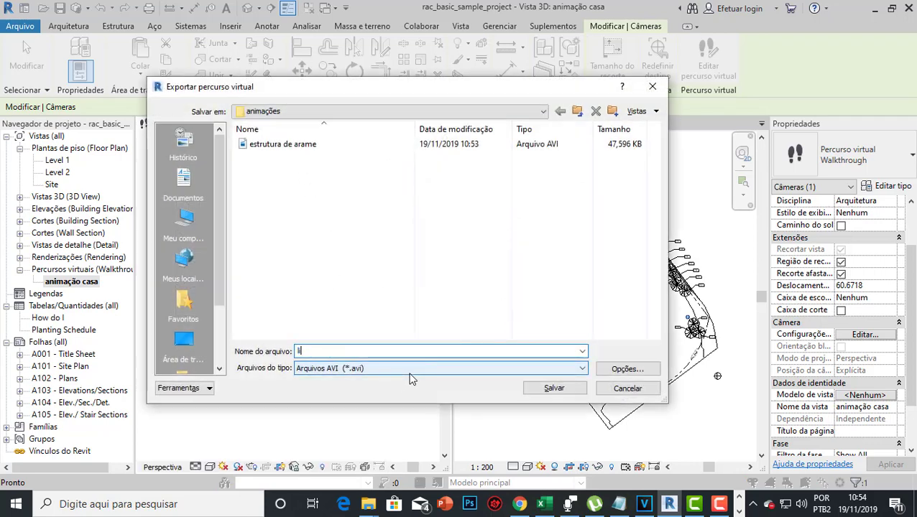
text(inha oculta)
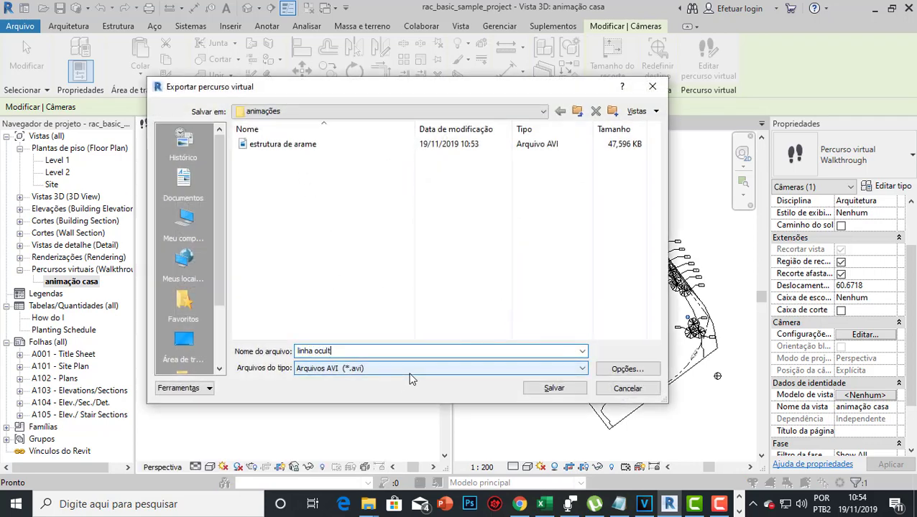
click(554, 388)
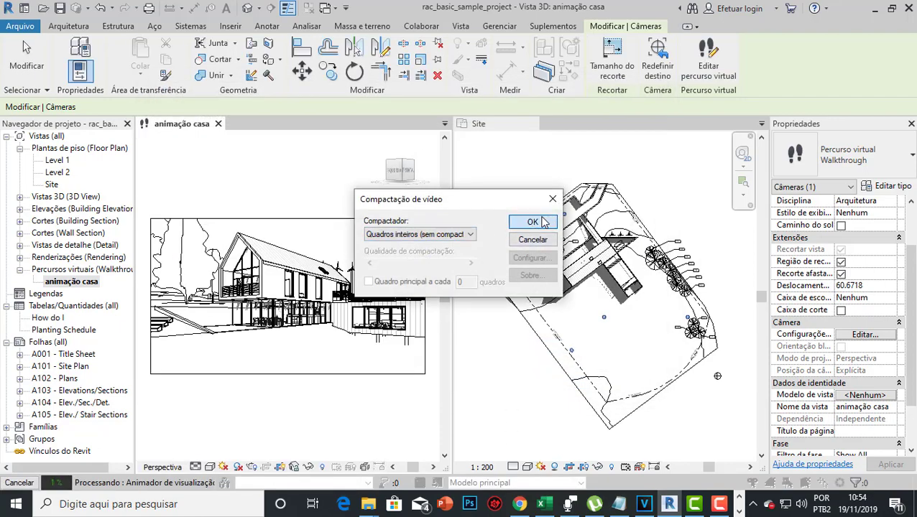
click(532, 222)
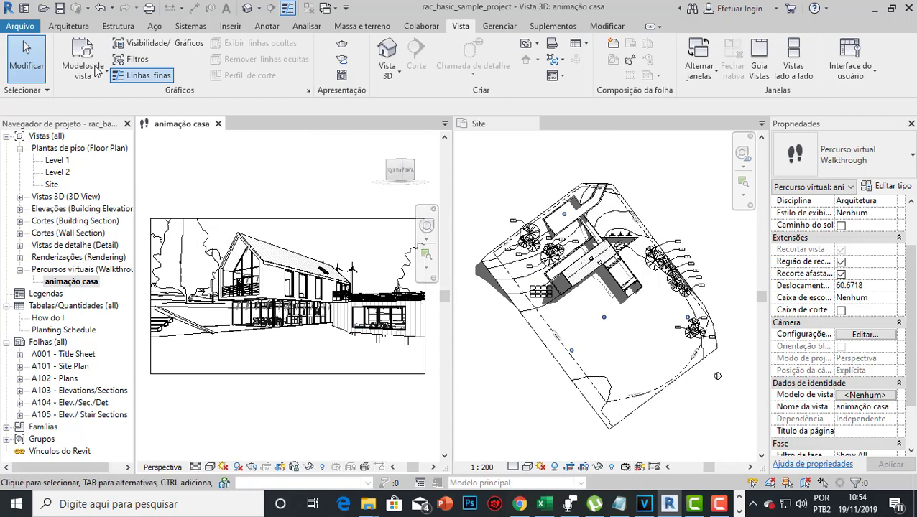
Start another Percurso virtual animation export of the animação casa view.
click(27, 30)
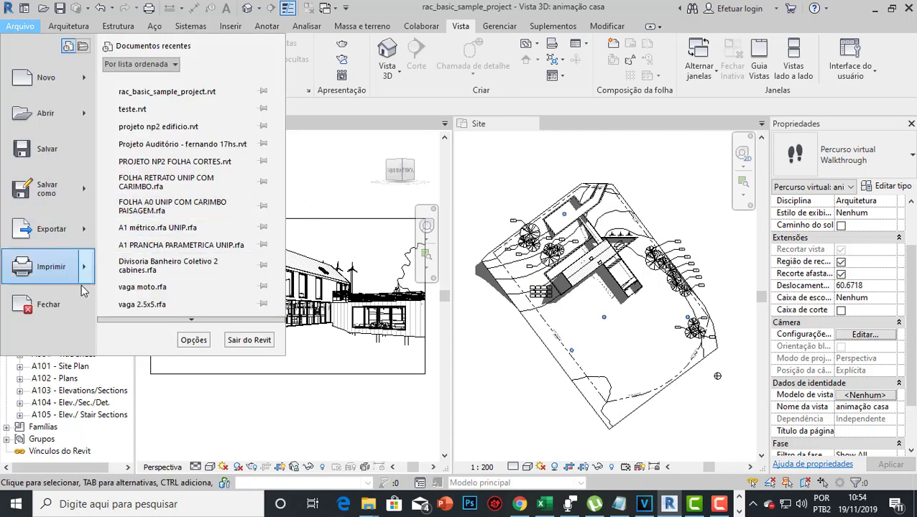
mouse_move(87, 235)
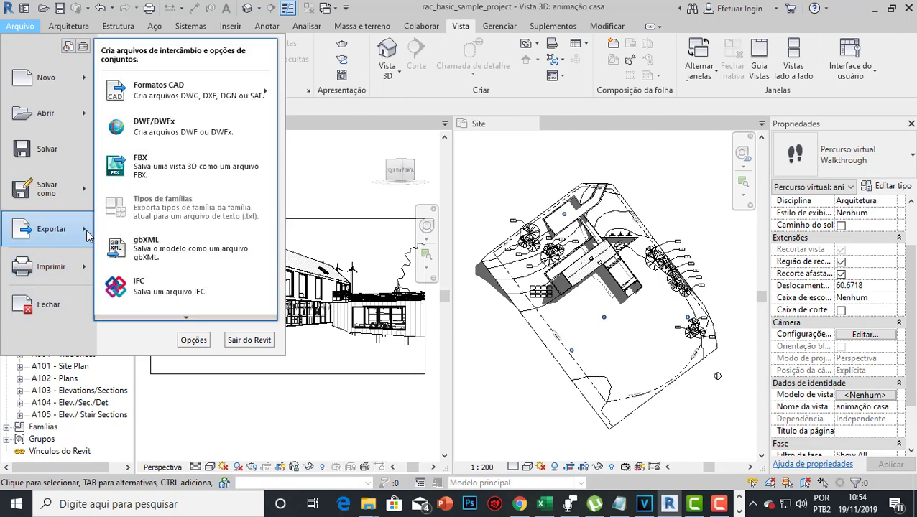
scroll(185, 319, down, 2)
scroll(185, 322, down, 2)
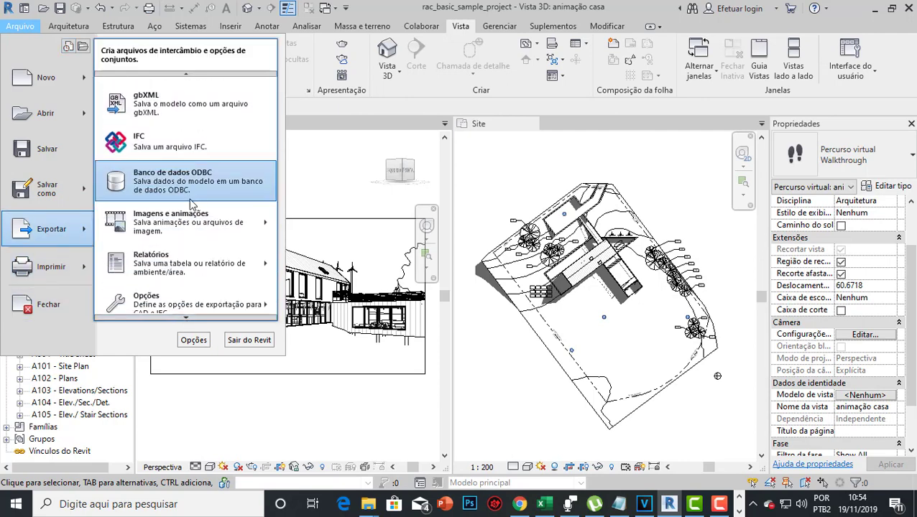
mouse_move(186, 219)
click(324, 207)
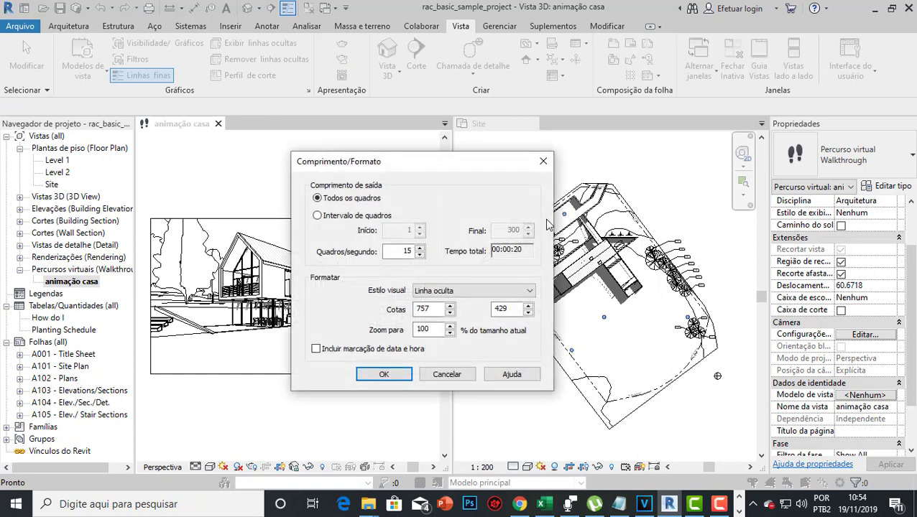
Limit the export to frames 100 to 150 with the Sombreado visual style, and accept the length and format settings.
drag(396, 251, 445, 238)
click(317, 215)
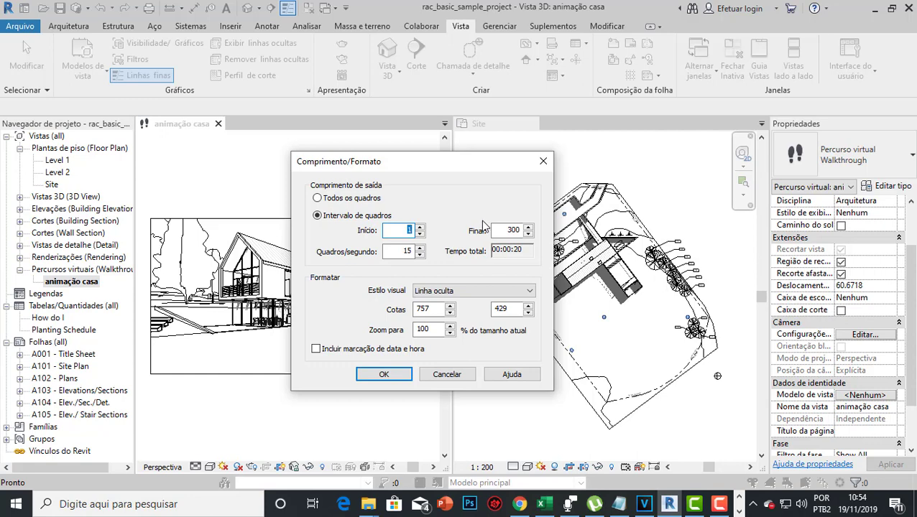
key(Tab)
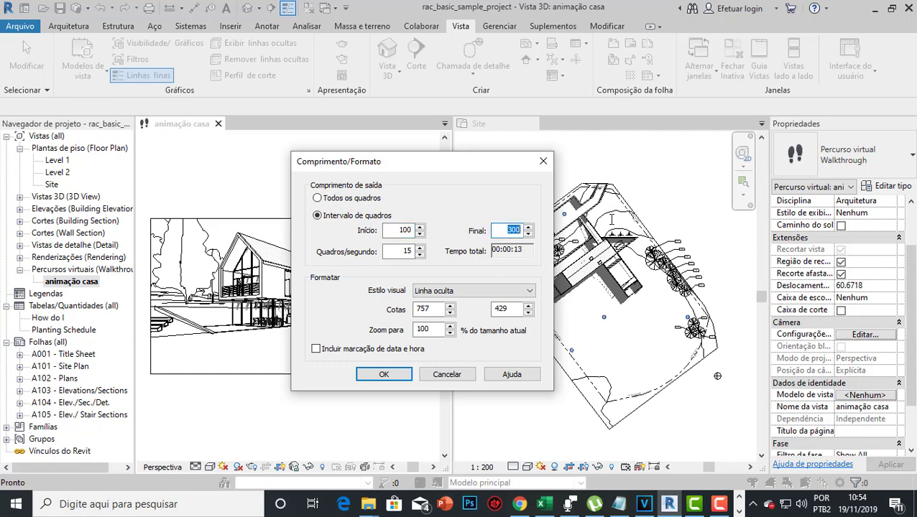
text(150)
click(473, 290)
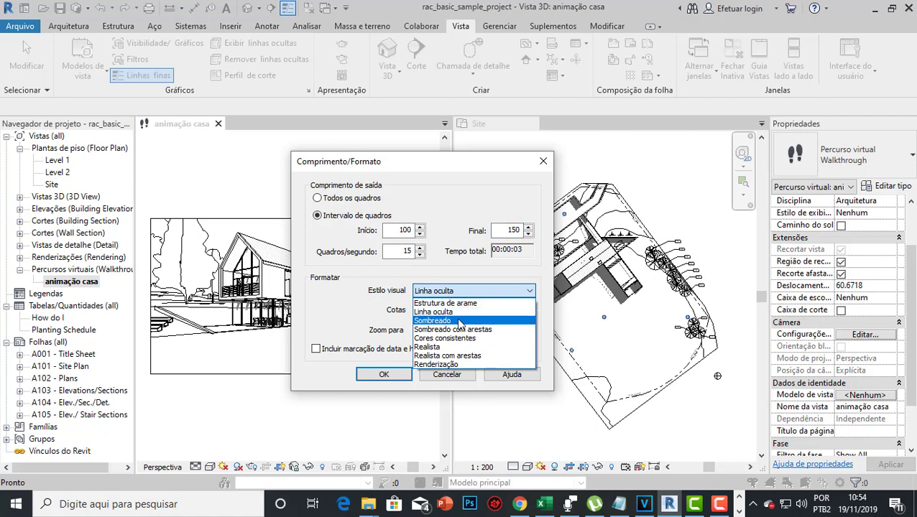
click(459, 321)
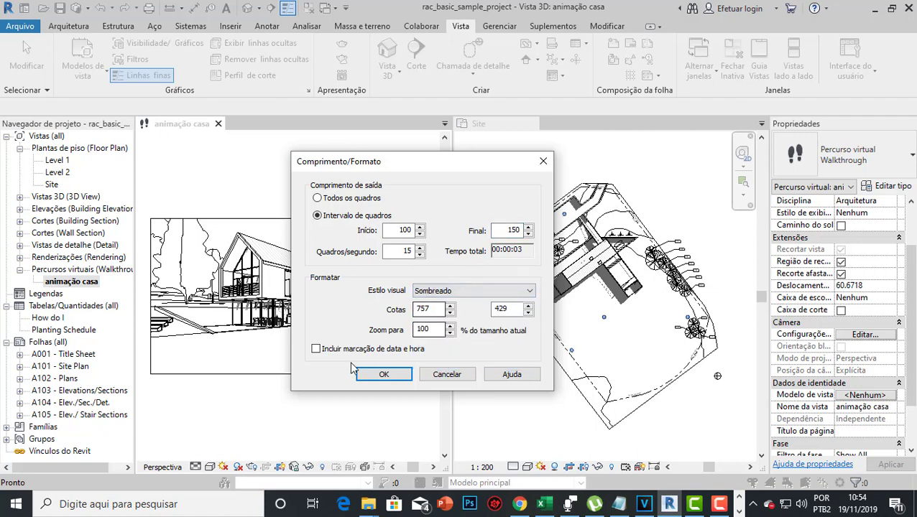
click(393, 376)
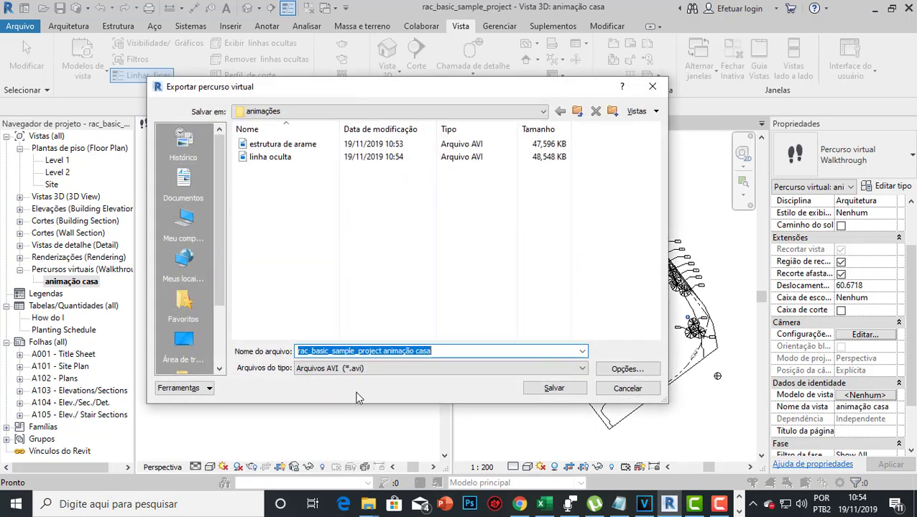
Save the animation as sombreado in the animações folder, using the Quadros inteiros (sem compactação) compressor.
text(sombreado)
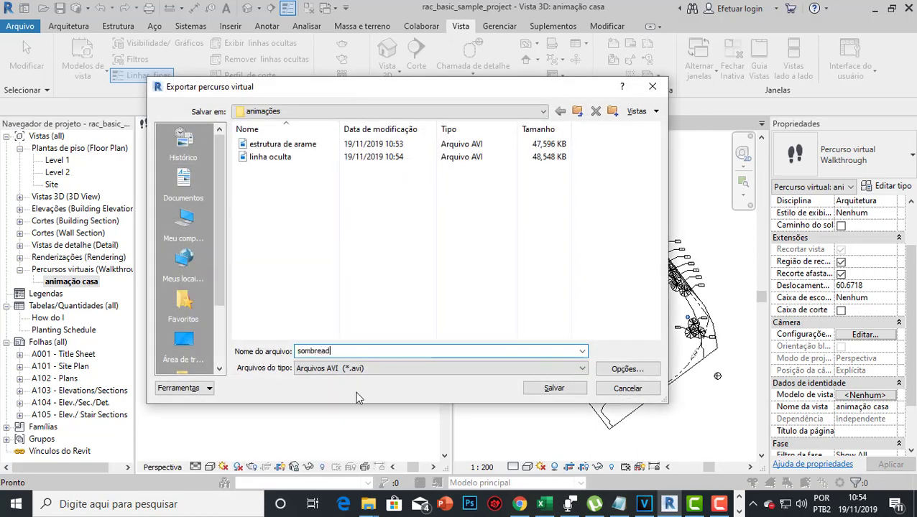
click(567, 397)
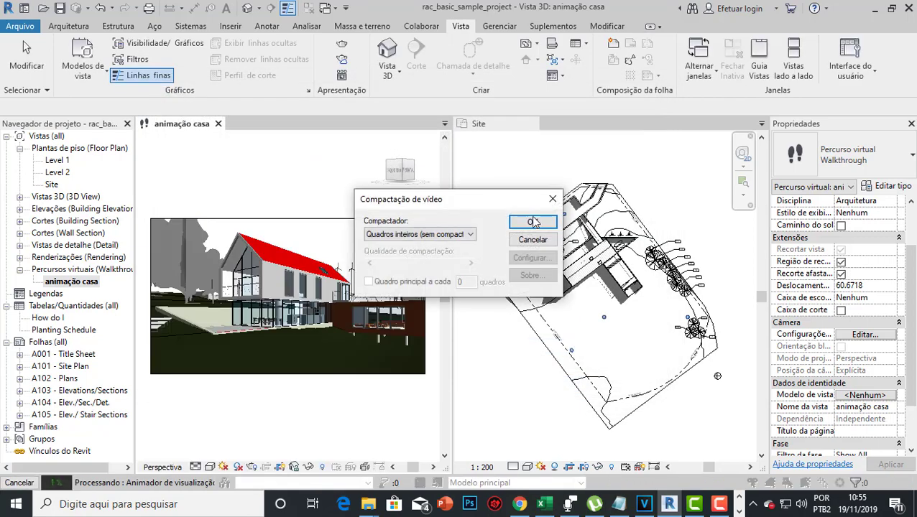
click(532, 222)
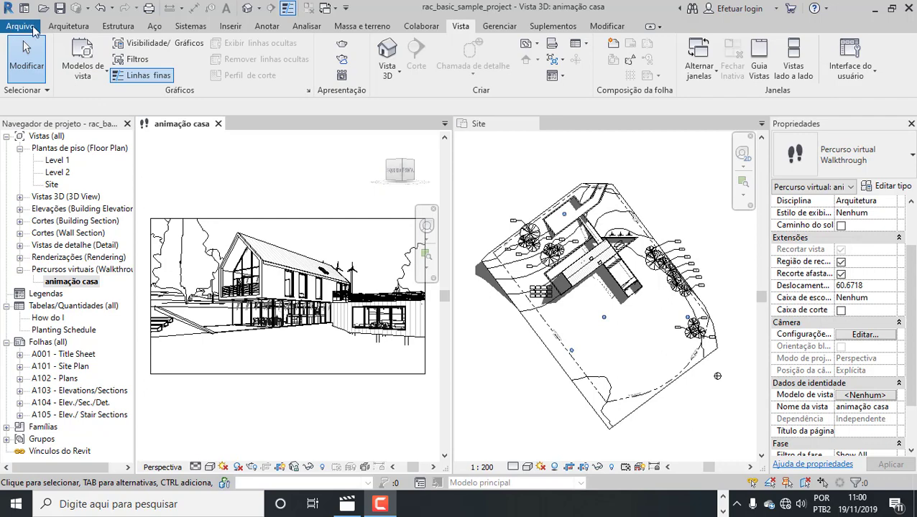
Turn on shadows in the animação casa perspective view.
click(29, 27)
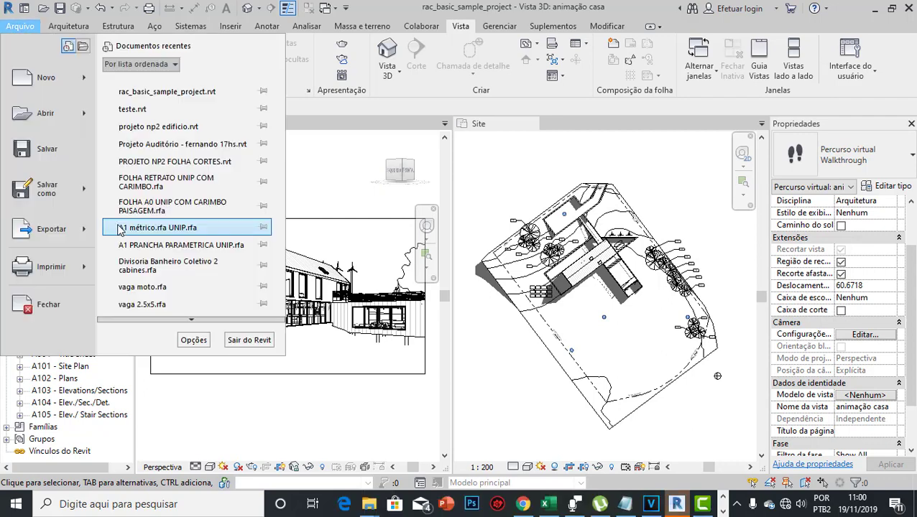
click(353, 151)
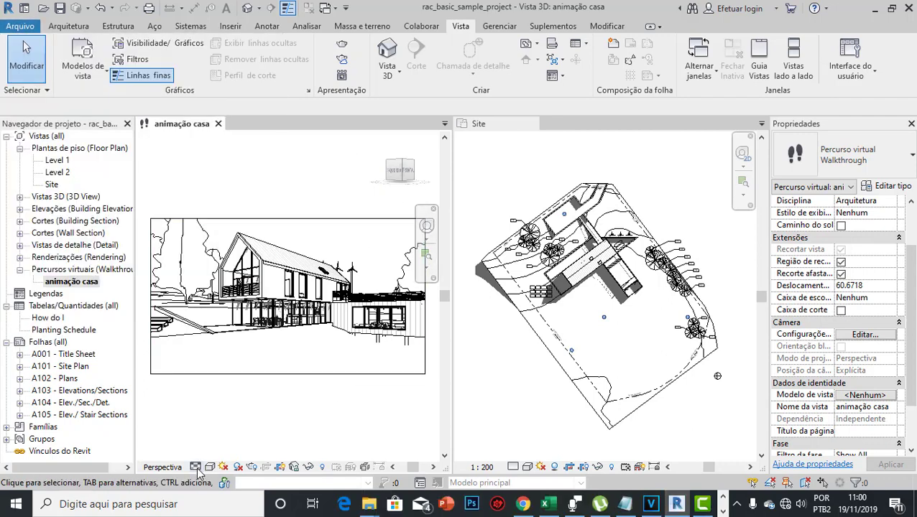
click(238, 468)
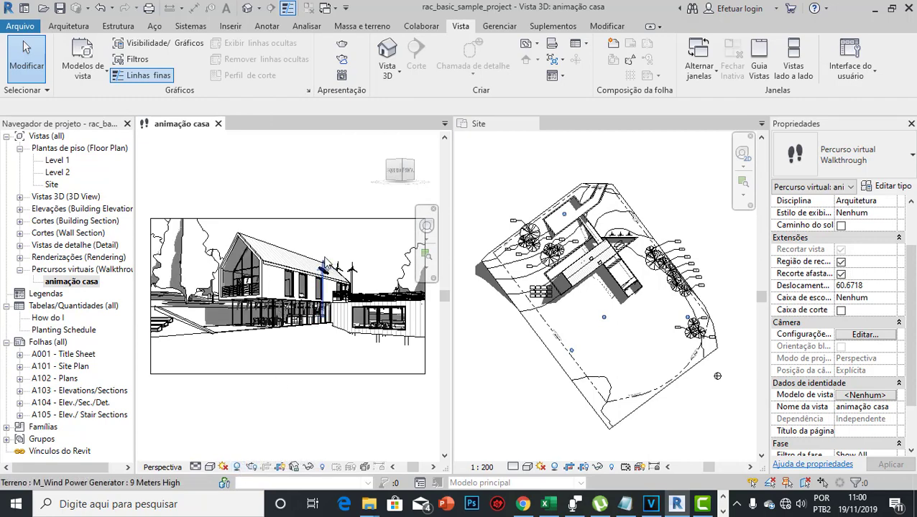
Start a new Percurso virtual animation export of the animação casa view with its shadows on.
click(15, 27)
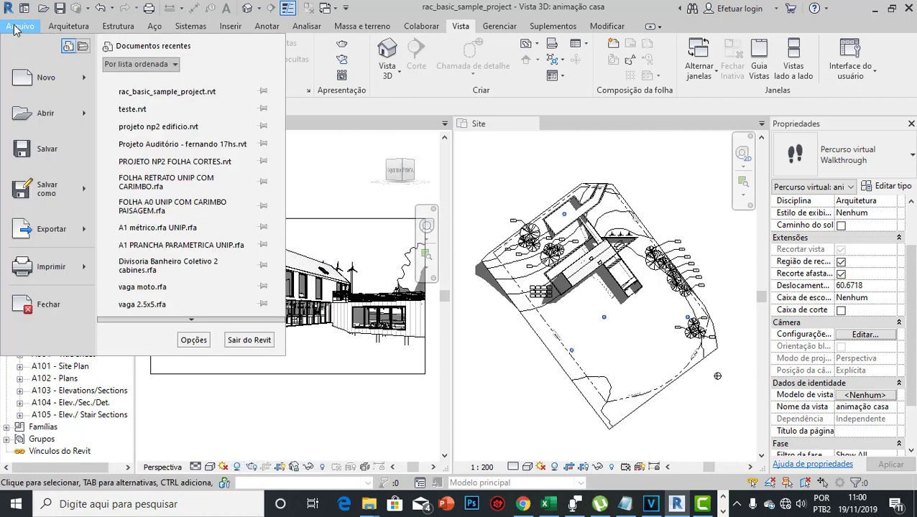
mouse_move(77, 235)
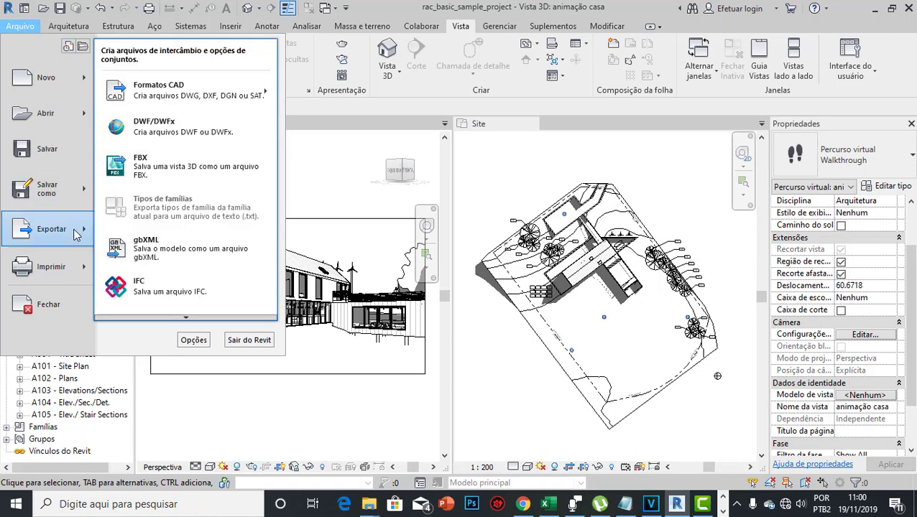
click(176, 318)
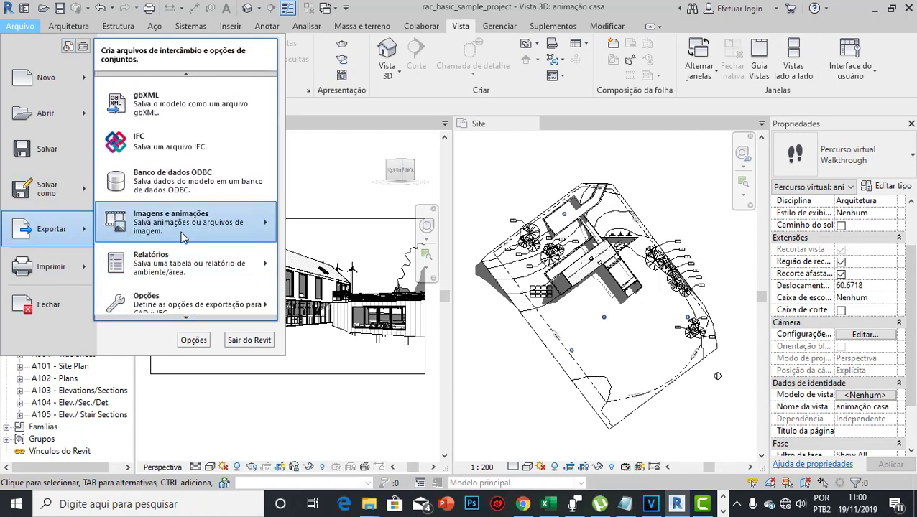
mouse_move(181, 234)
click(316, 208)
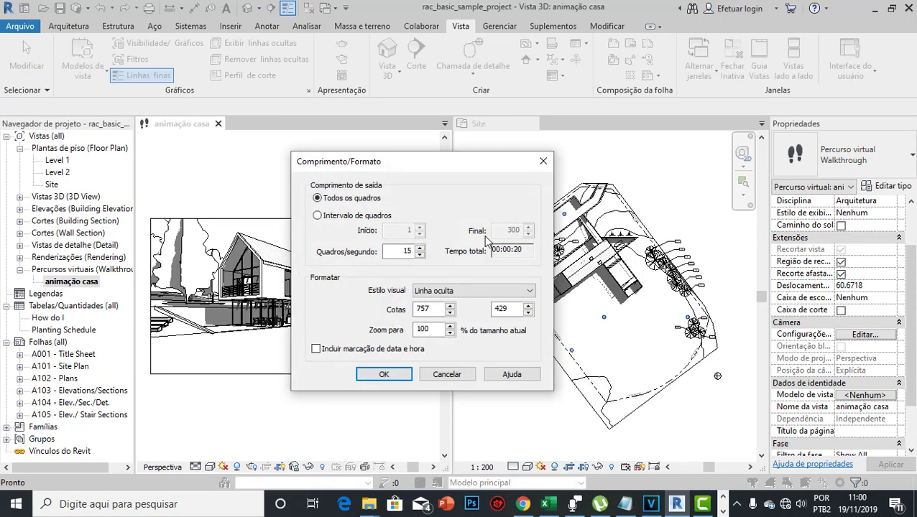
Limit the export to frames 150 to 200 with the Sombreado com arestas visual style, and accept the length and format settings.
click(359, 217)
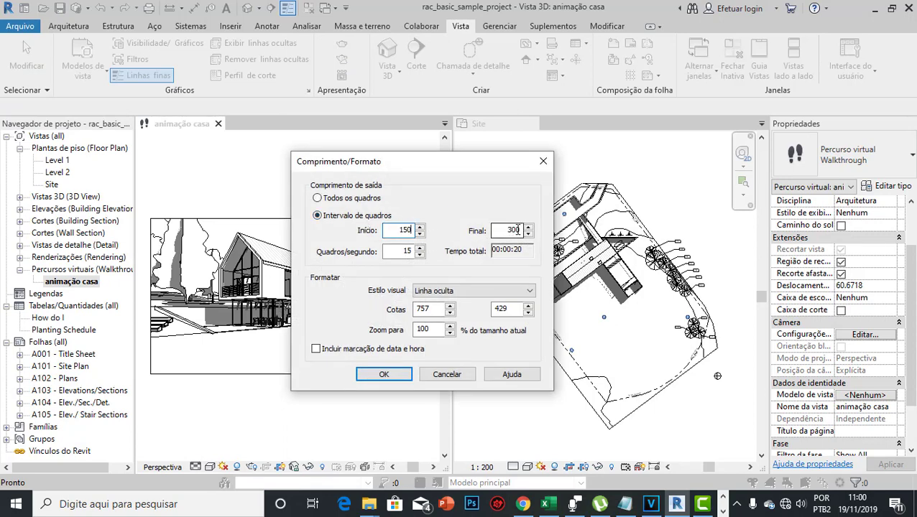
double_click(514, 230)
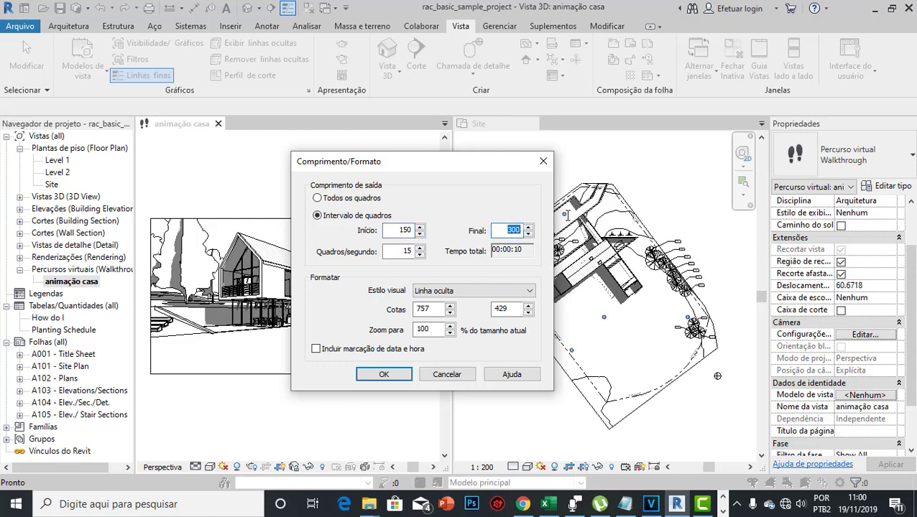
text(20)
click(440, 292)
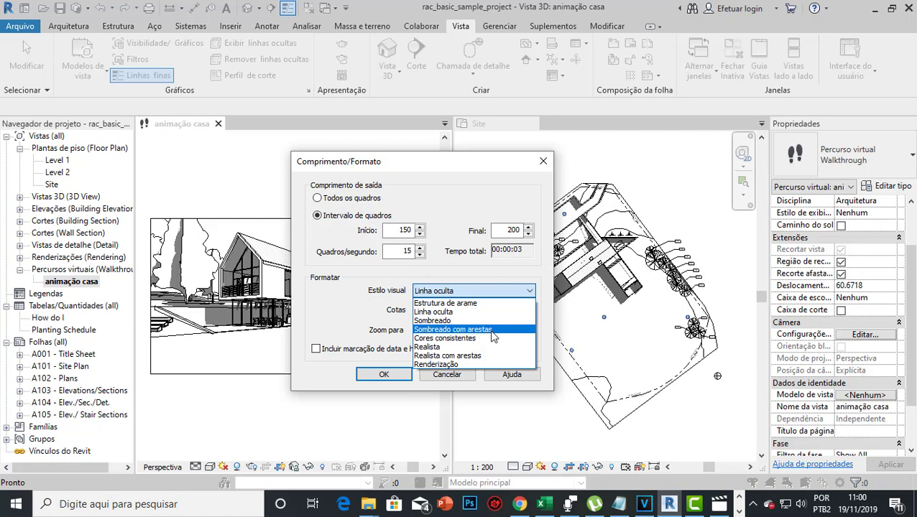
click(492, 332)
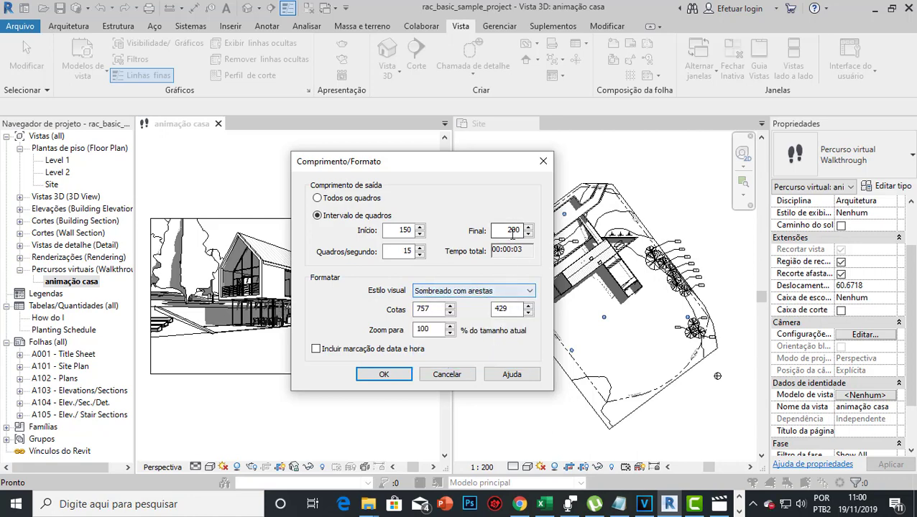
click(384, 375)
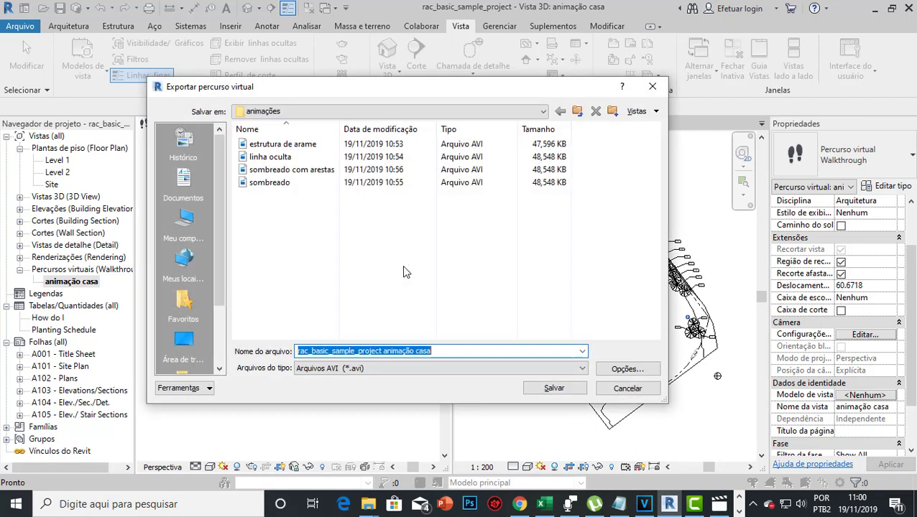
Save the animation as sombreado com arestas 02 in the animações folder, using the Quadros inteiros (sem compactação) compressor.
text(so)
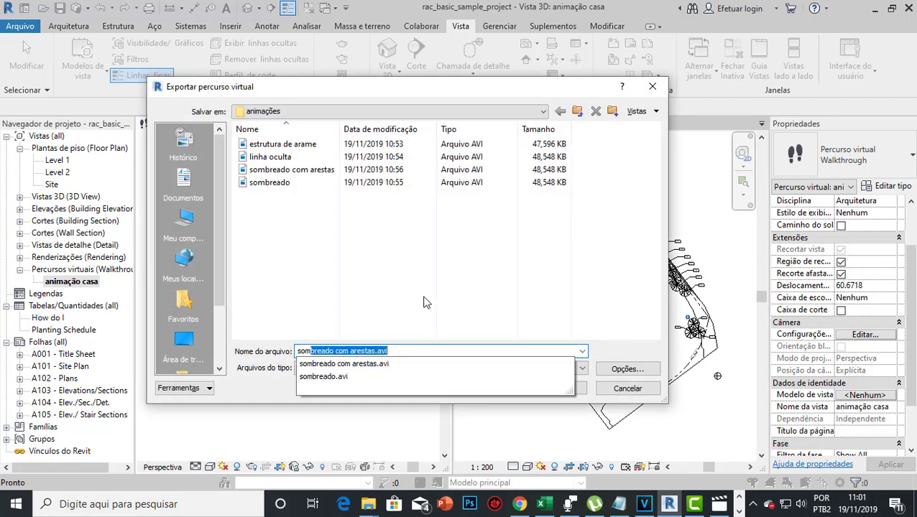
text(mbreado )
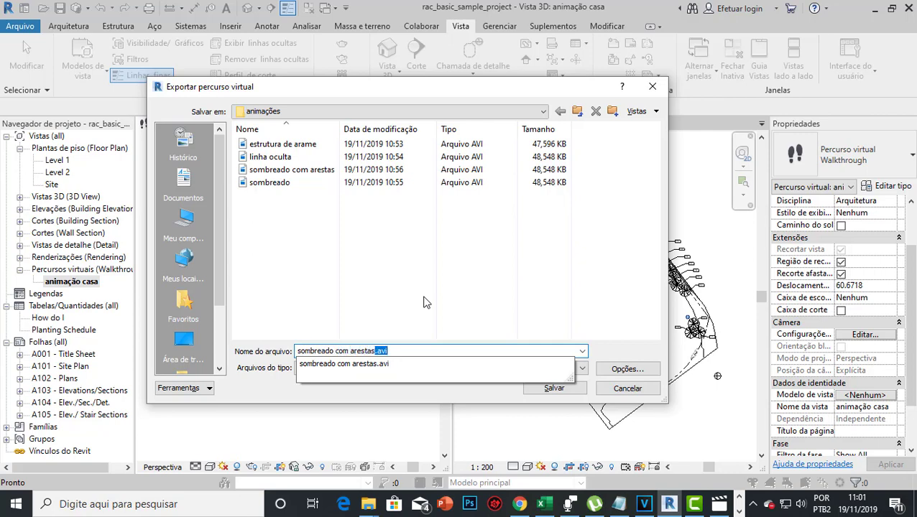
text(com arestas 02)
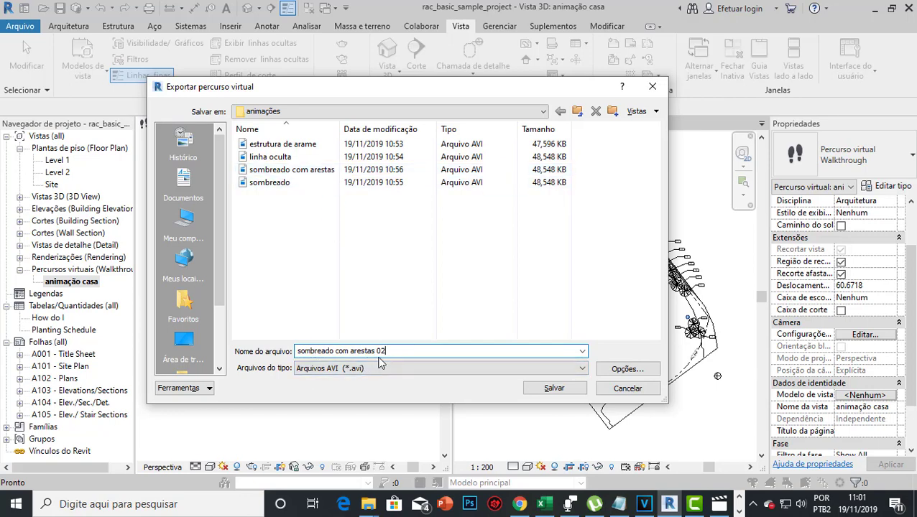
click(547, 388)
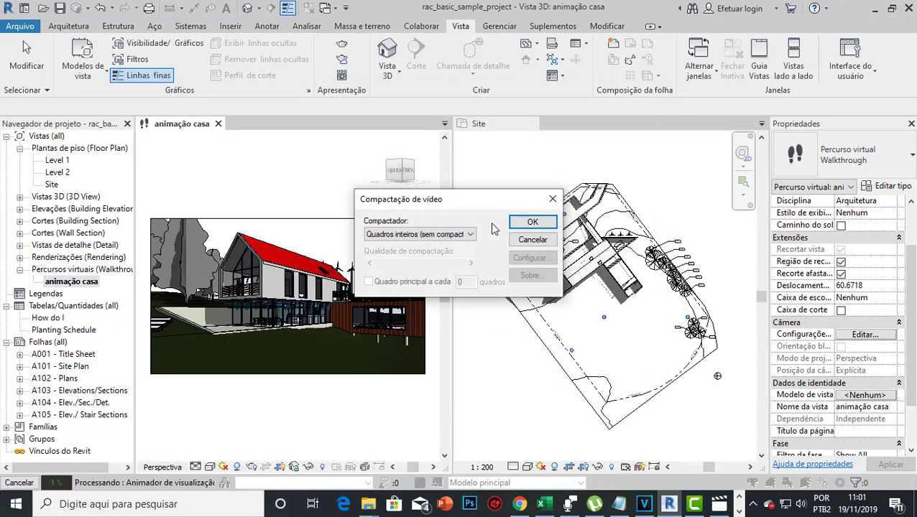
click(532, 222)
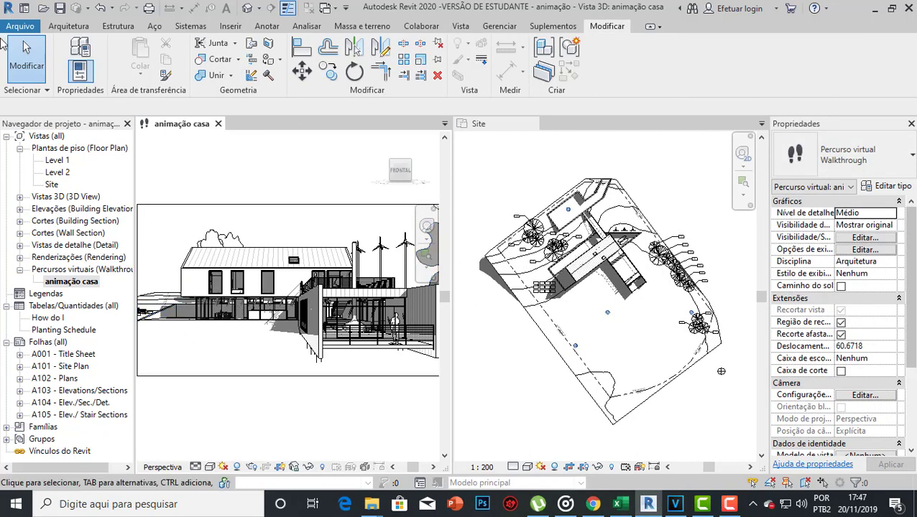
Select the animação casa camera frame and start the next Percurso virtual animation export.
click(281, 205)
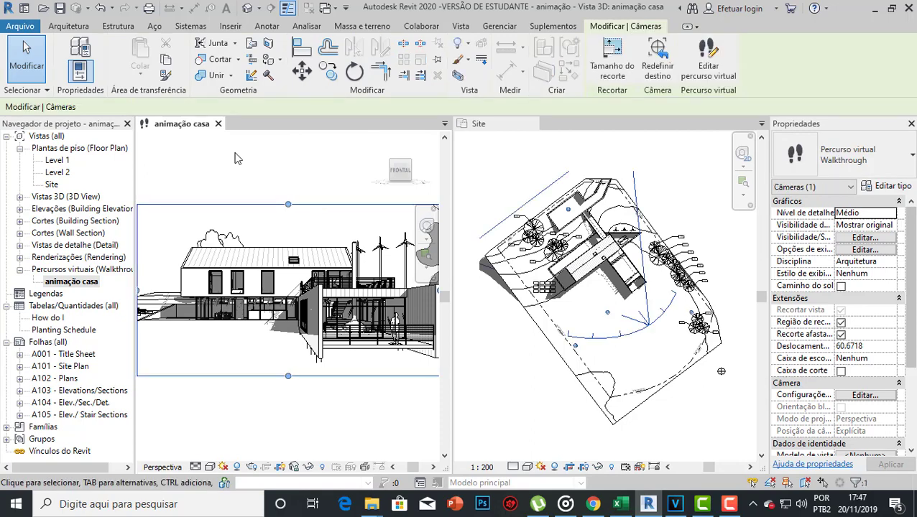
click(20, 26)
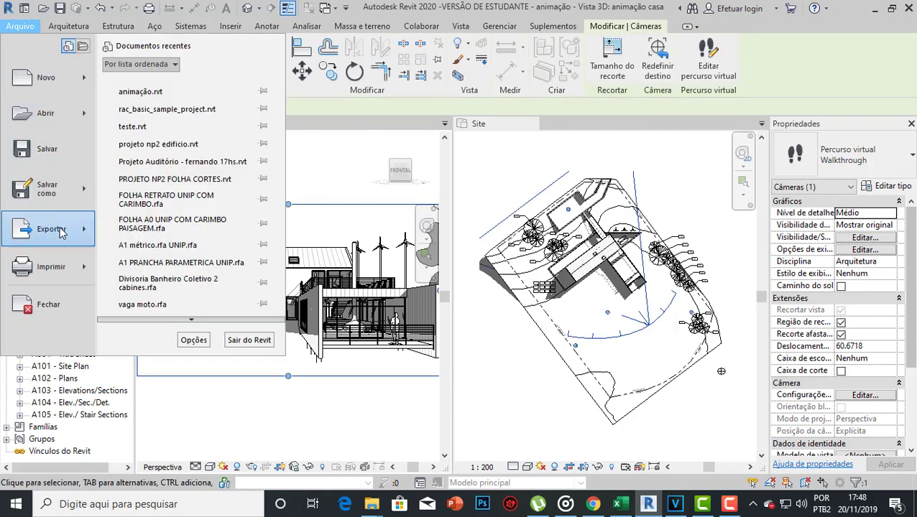
mouse_move(62, 230)
scroll(207, 316, down, 3)
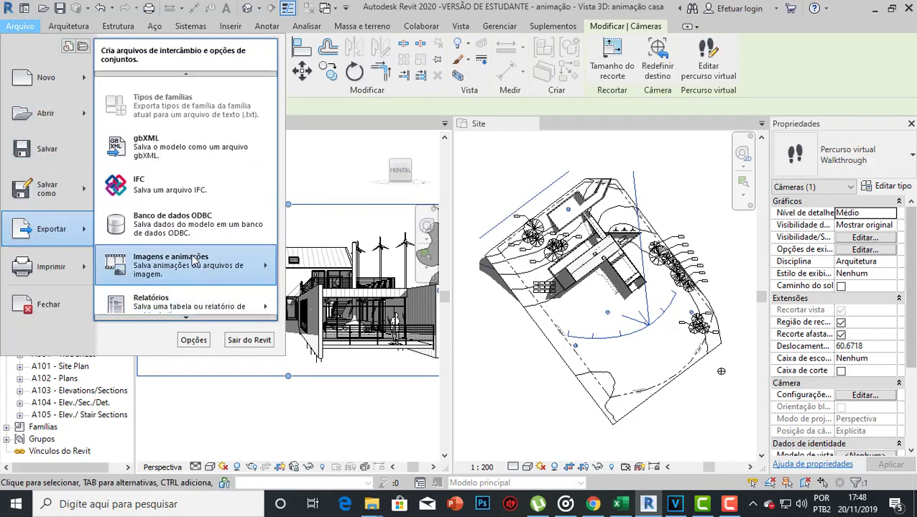
mouse_move(216, 265)
click(320, 257)
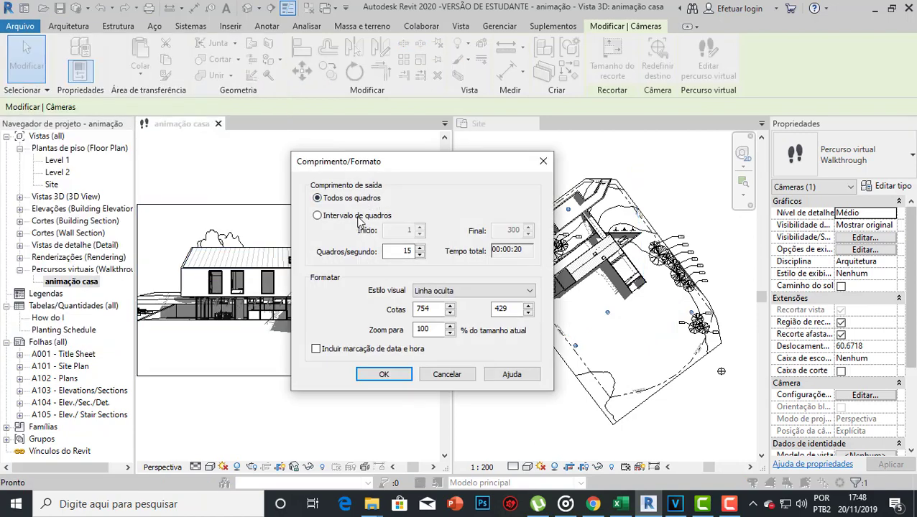
Limit the export to frames 200 to 250 with the Realista visual style, and accept the length and format settings.
click(357, 217)
double_click(403, 232)
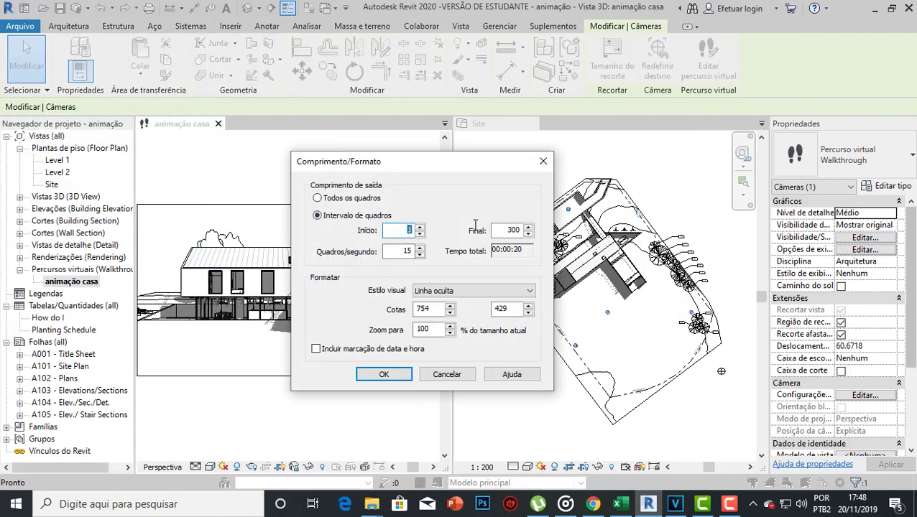
key(Tab)
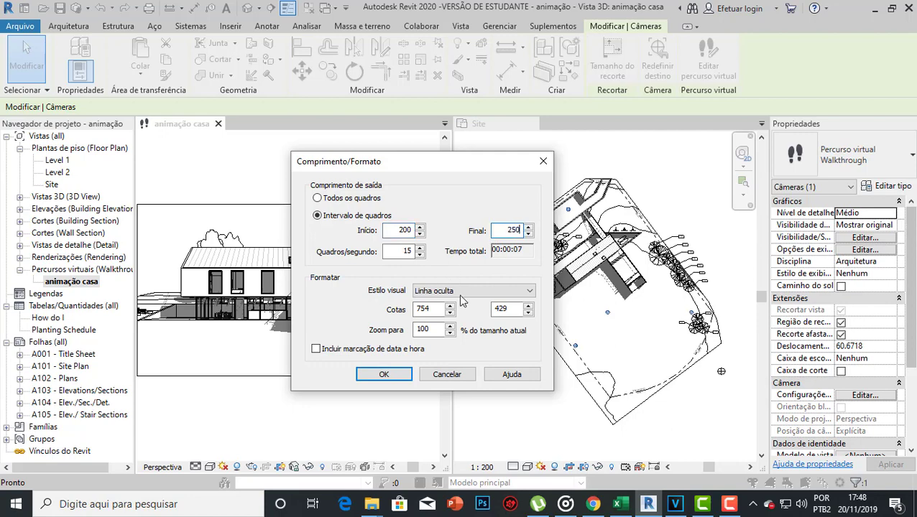
text(250)
click(463, 291)
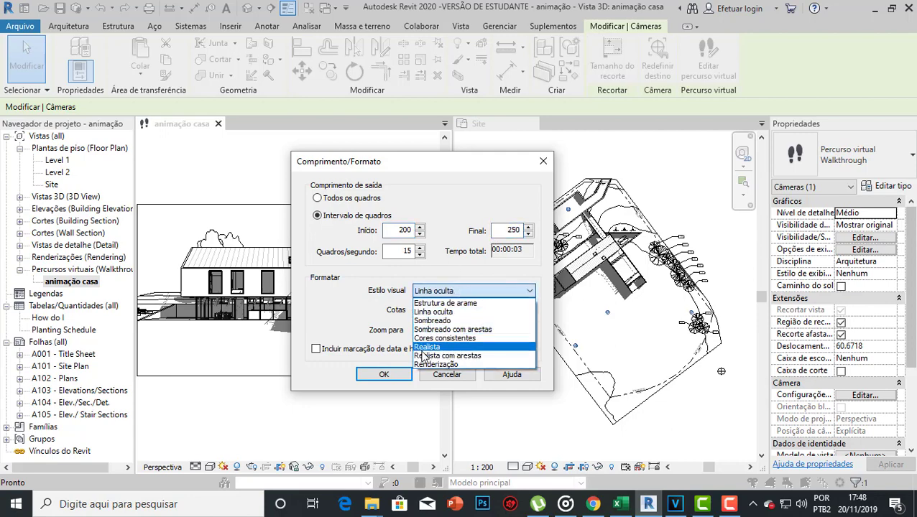
click(433, 348)
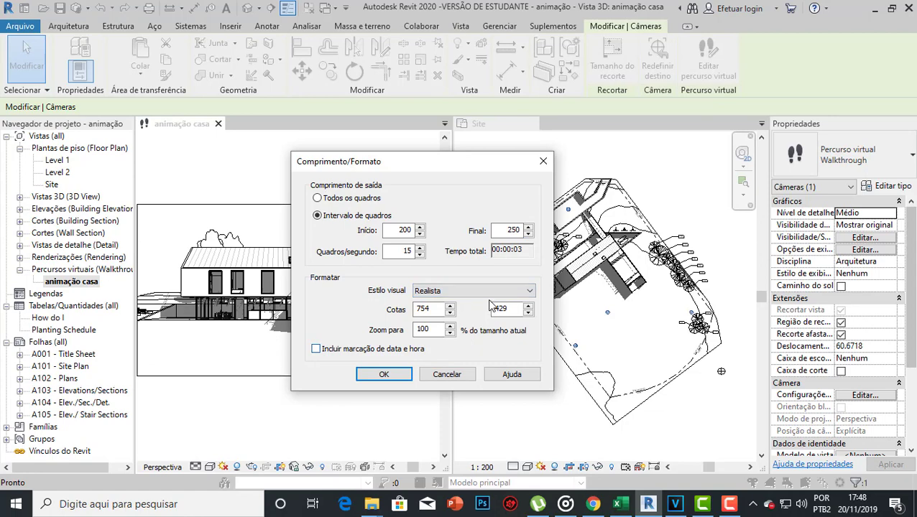
click(384, 375)
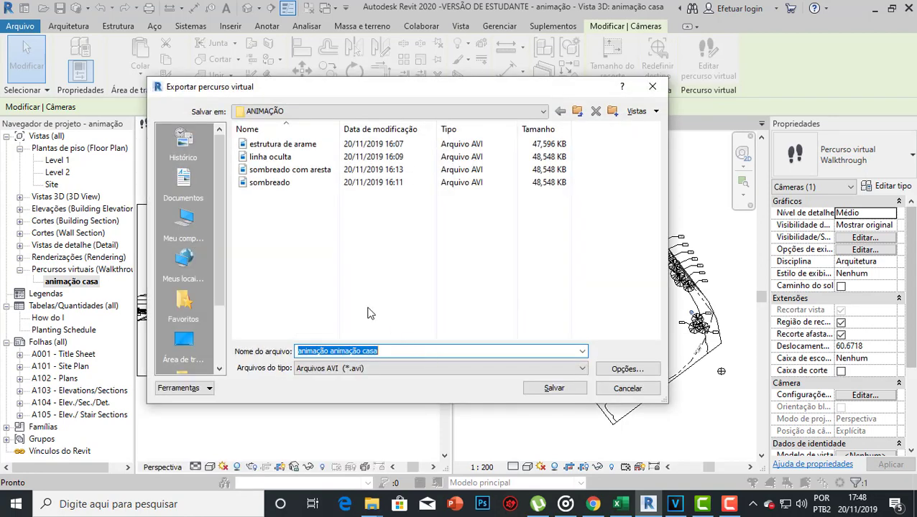
Save the animation as realista in the ANIMAÇÃO folder, using the Quadros inteiros (sem compactação) compressor.
text(realista)
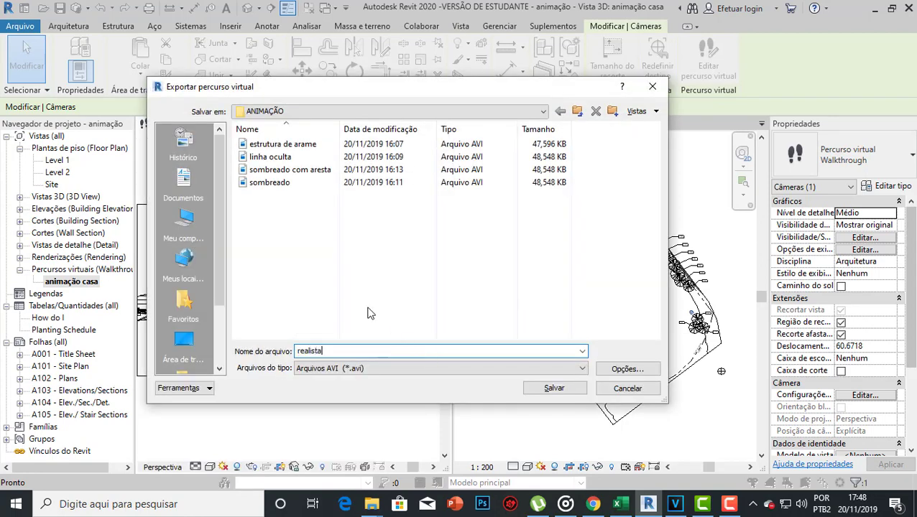
click(555, 389)
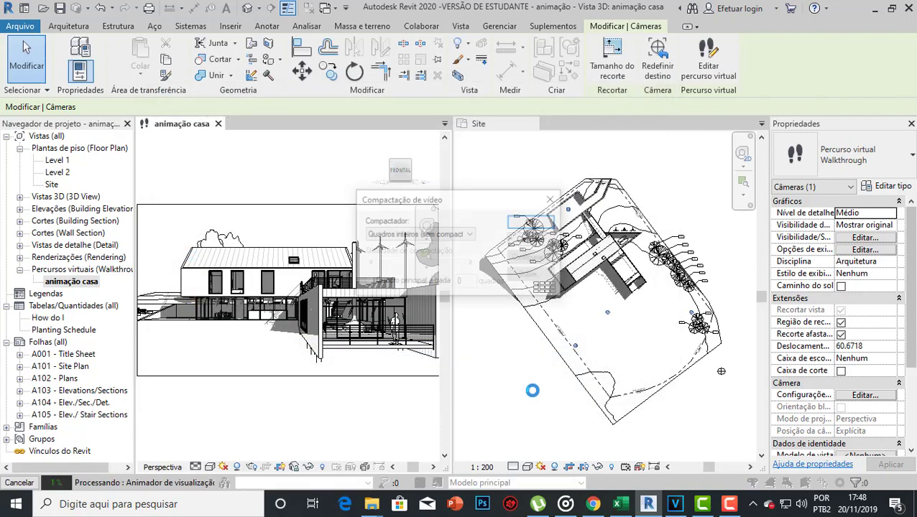
click(532, 219)
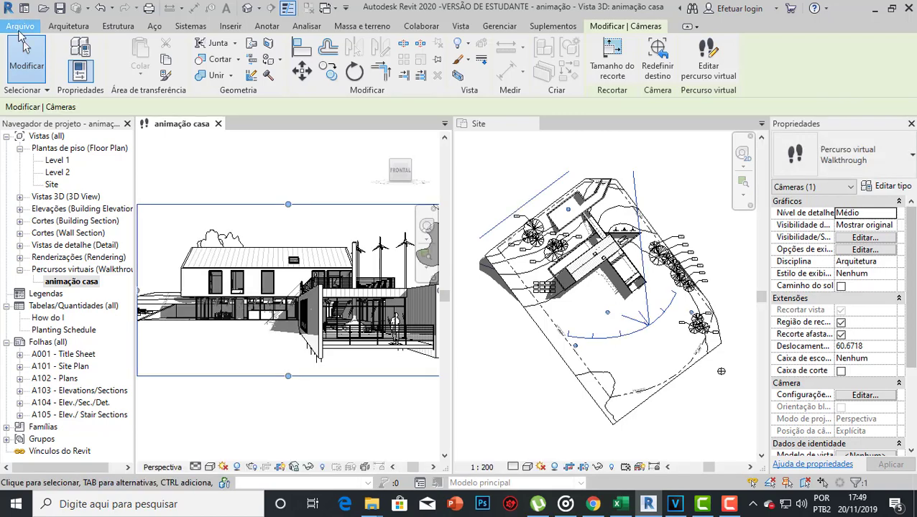
Start another Percurso virtual animation export of the animação casa view.
click(20, 26)
mouse_move(66, 230)
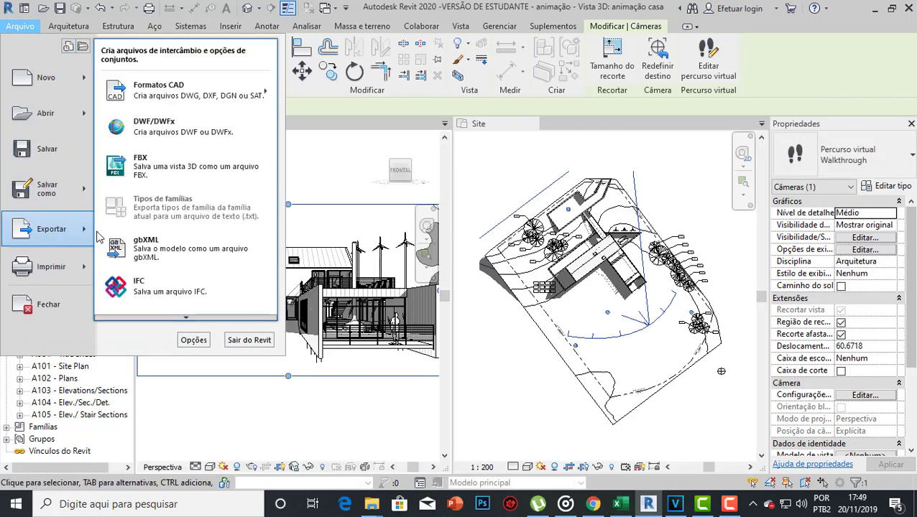
scroll(152, 291, down, 3)
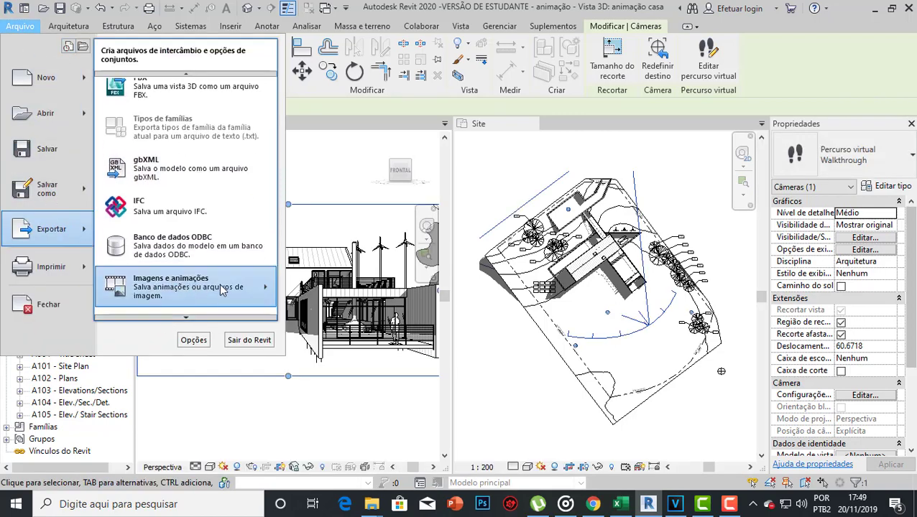
mouse_move(213, 290)
click(325, 278)
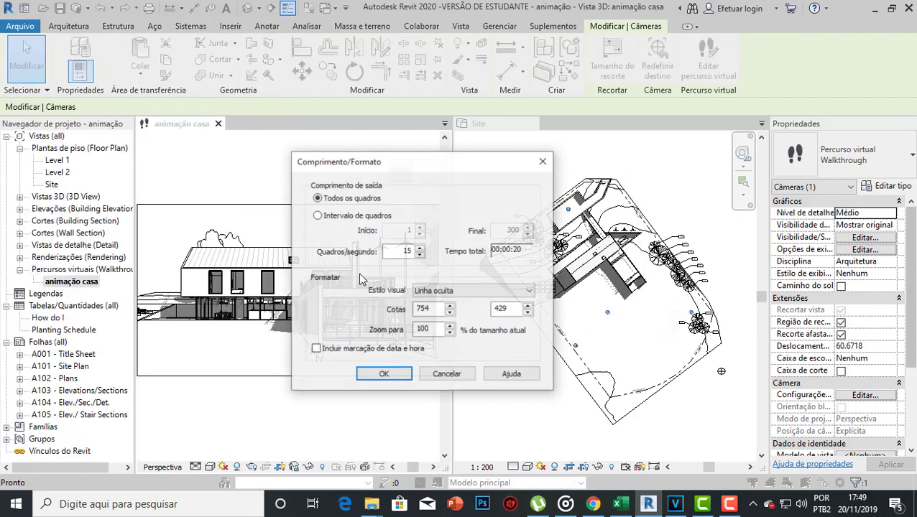
Limit the export to frames 250 to 300 with the Renderização visual style, and accept the length and format settings.
click(342, 216)
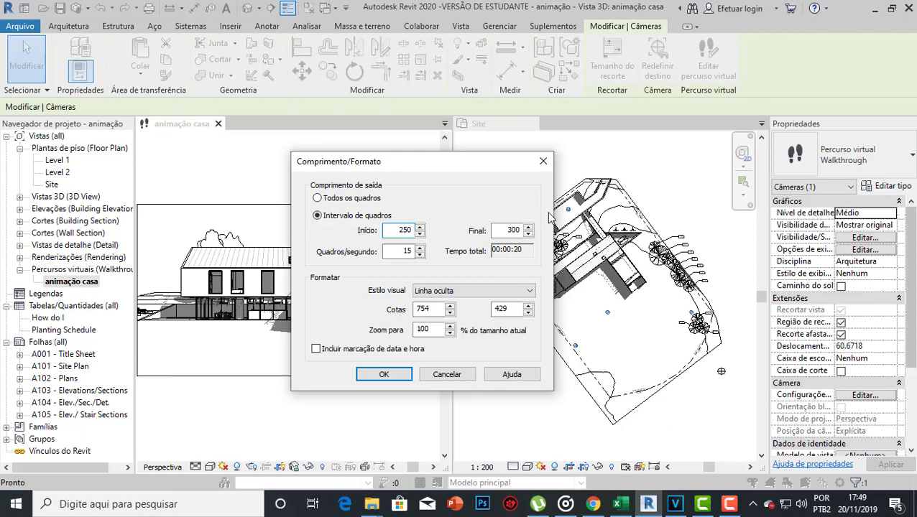
click(505, 229)
click(434, 291)
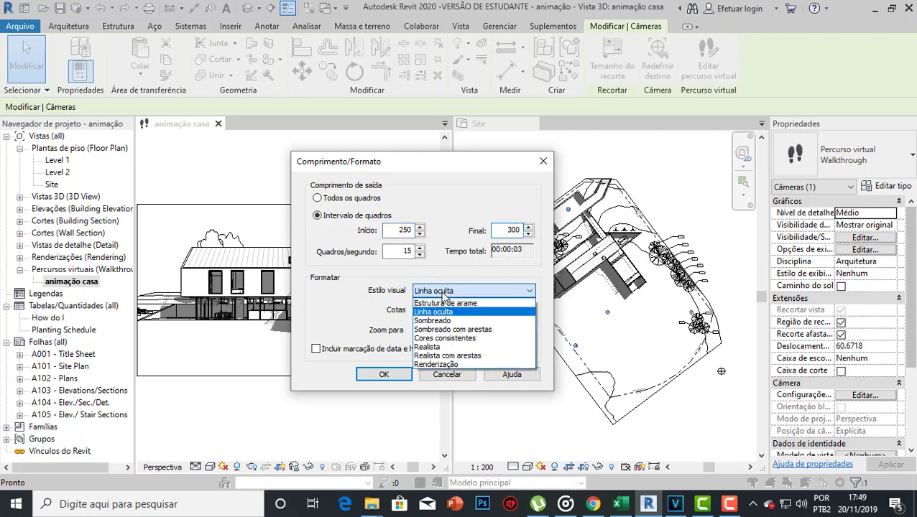
click(447, 367)
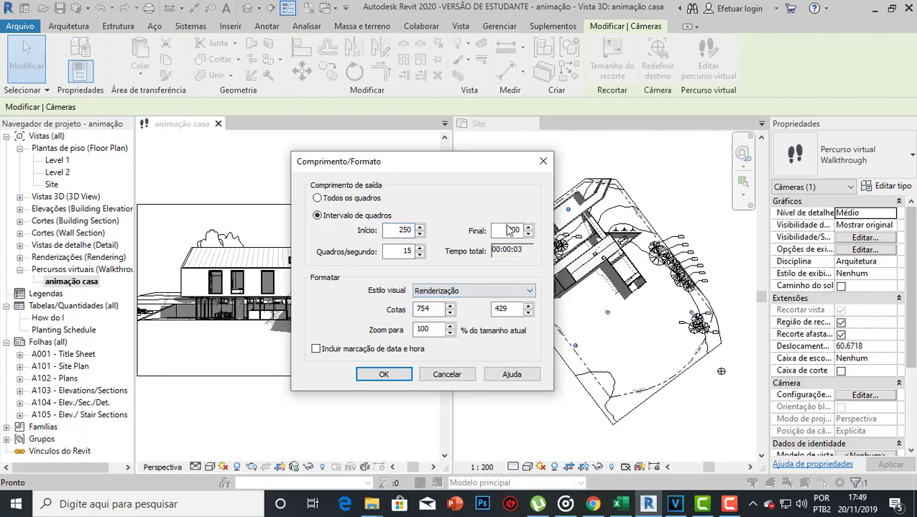
click(381, 375)
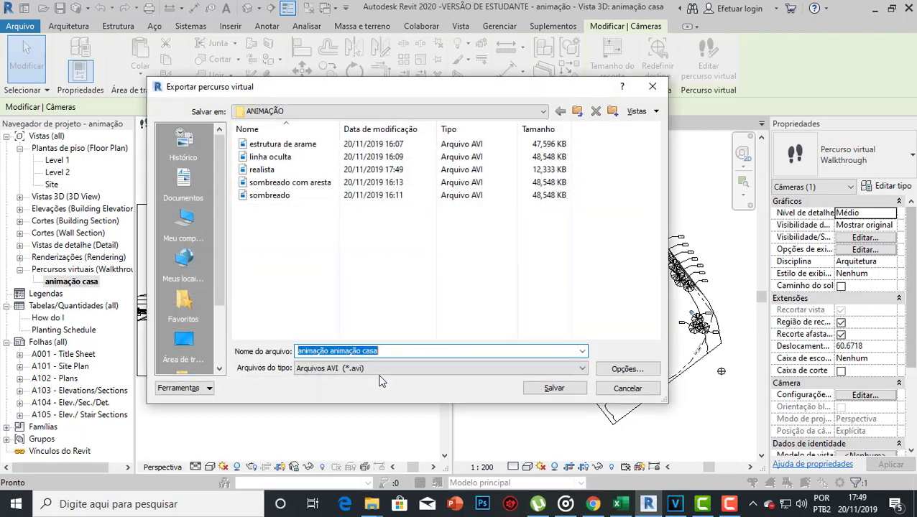
Save the animation as render in the ANIMAÇÃO folder and accept the video compression settings.
text(re)
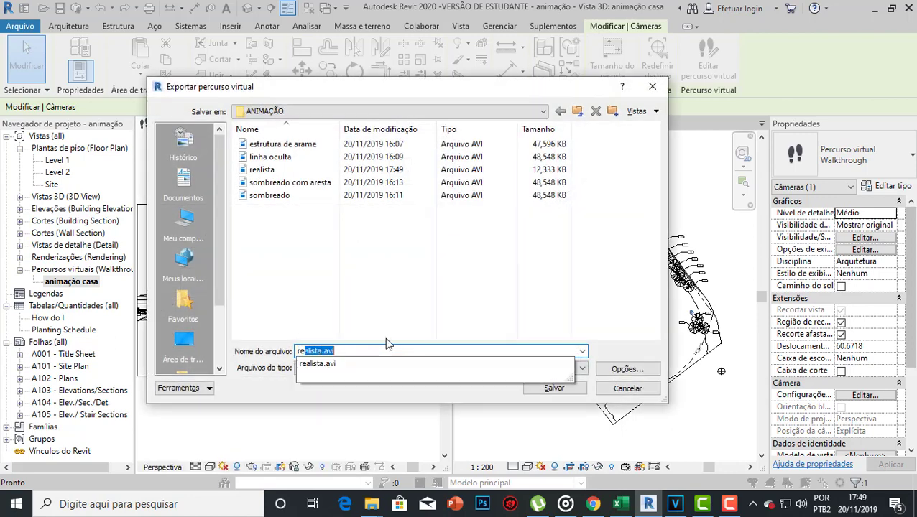
text(nder)
click(548, 387)
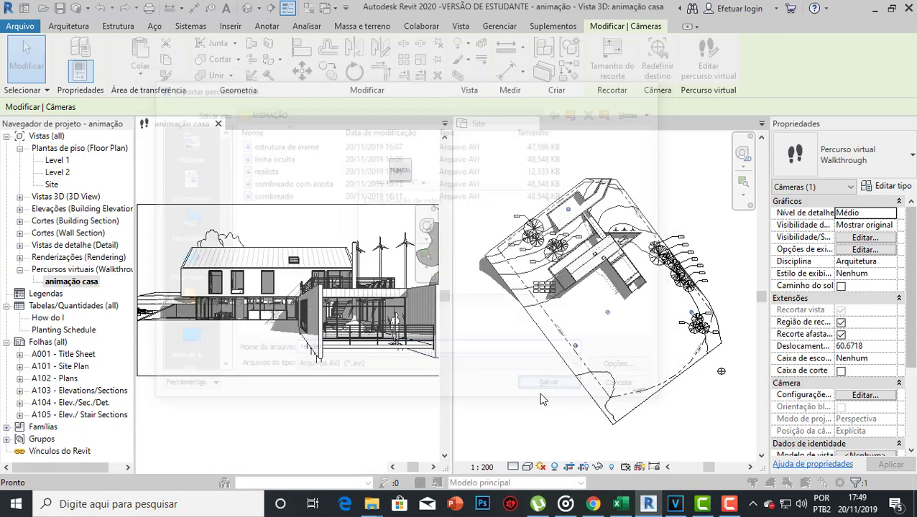
click(528, 220)
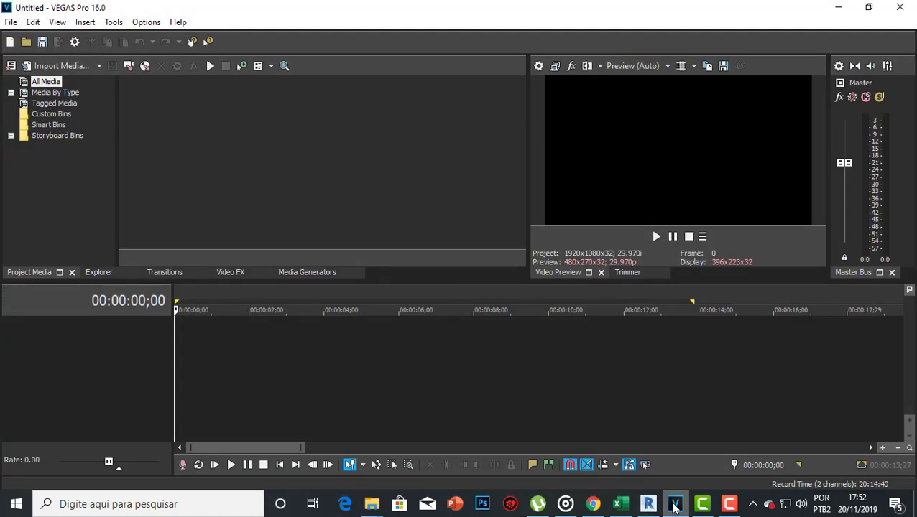
In VEGAS Pro, import the estrutura de arame, linha oculta, realista 02, render, sombreado com aresta and sombreado AVI clips into the project media.
click(837, 8)
drag(594, 74, 230, 158)
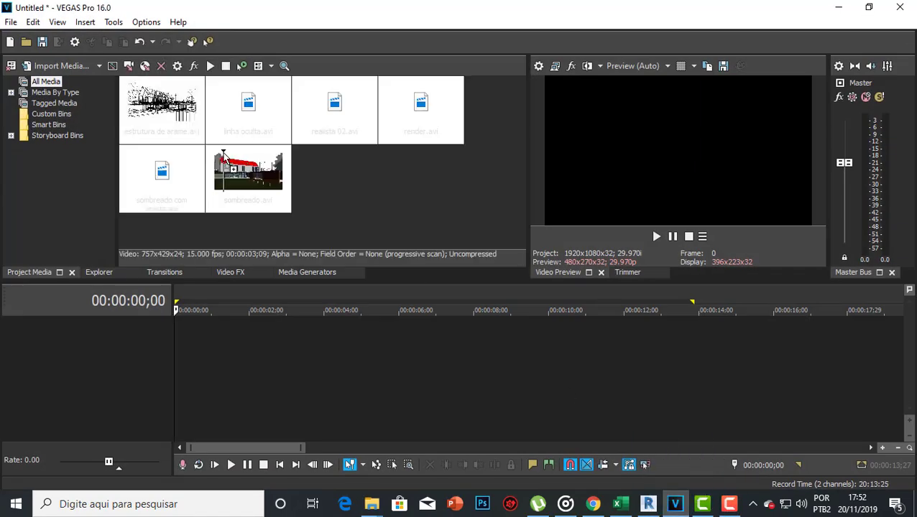
click(344, 179)
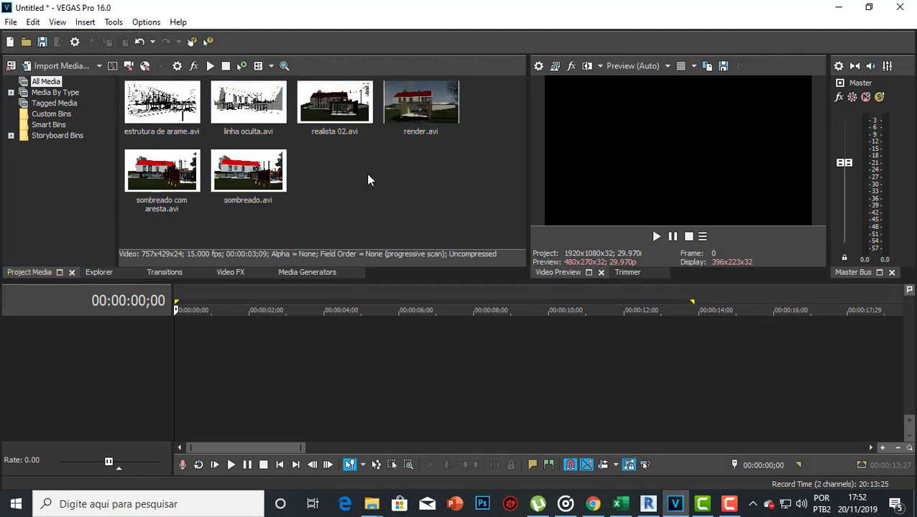
Place estrutura de arame at the timeline start without matching project settings to it, and add linha oculta and sombreado end to end after it.
drag(159, 121, 164, 154)
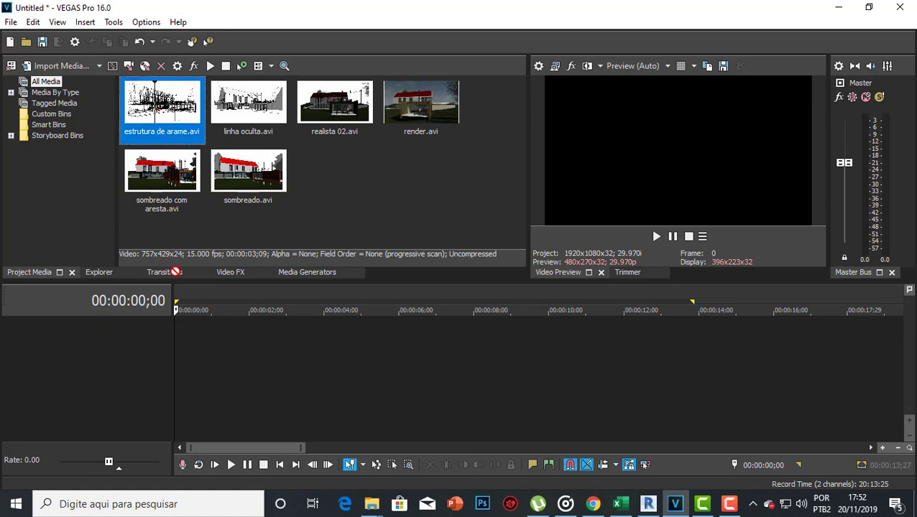
drag(175, 272, 178, 343)
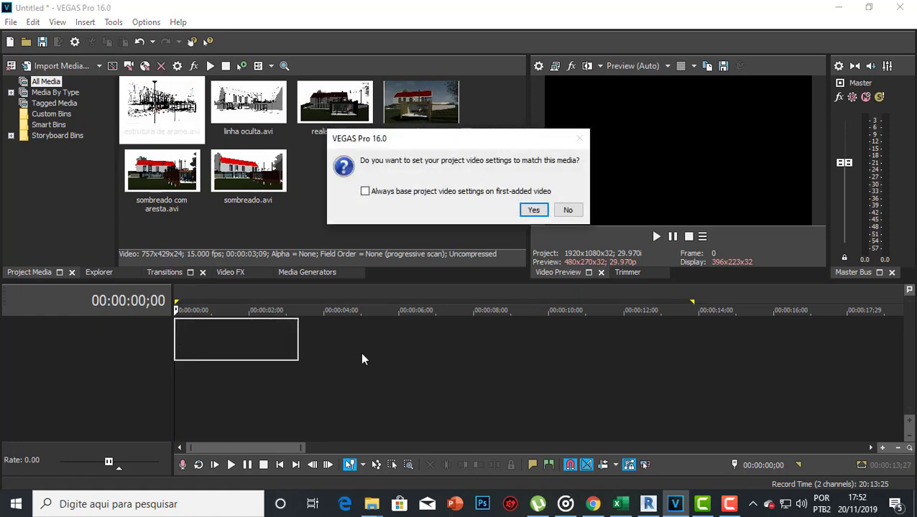
click(568, 211)
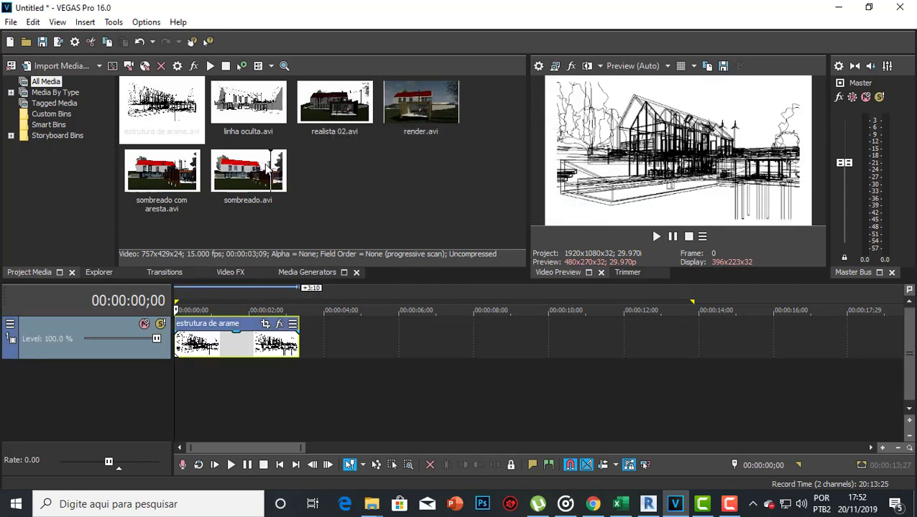
click(242, 108)
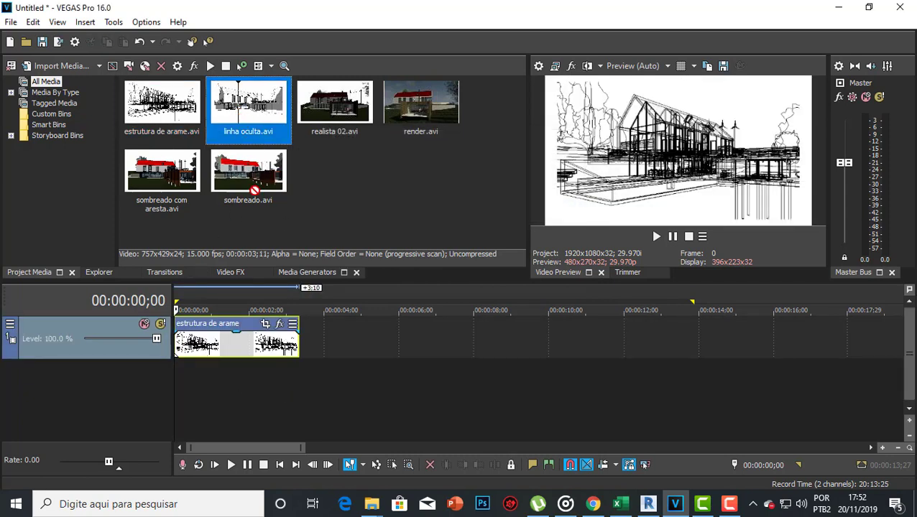
drag(253, 191, 307, 334)
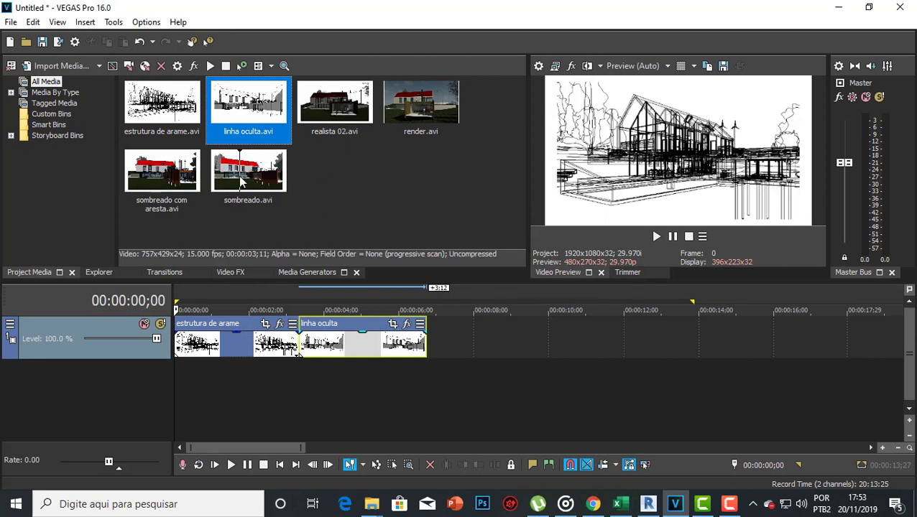
drag(241, 182, 428, 345)
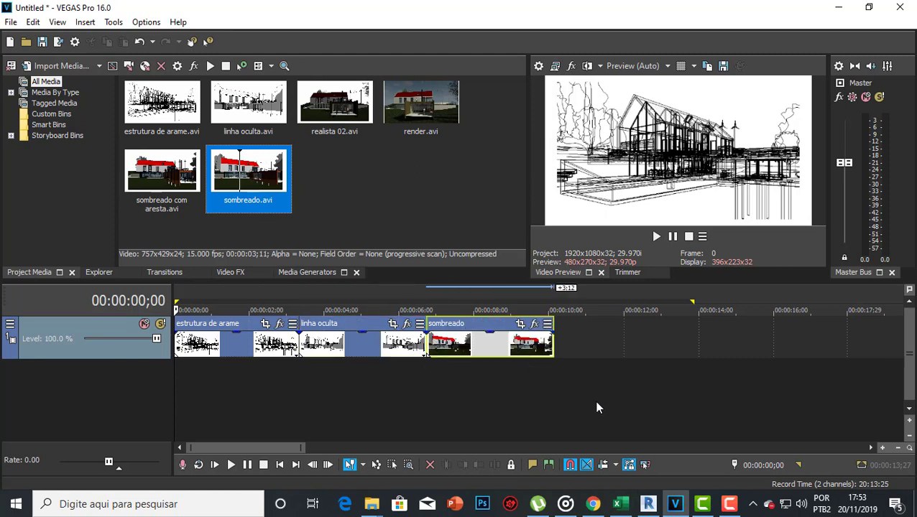
Append the sombreado com aresta, realista 02 and render clips to the end of the video track, and play back the assembled sequence.
click(178, 188)
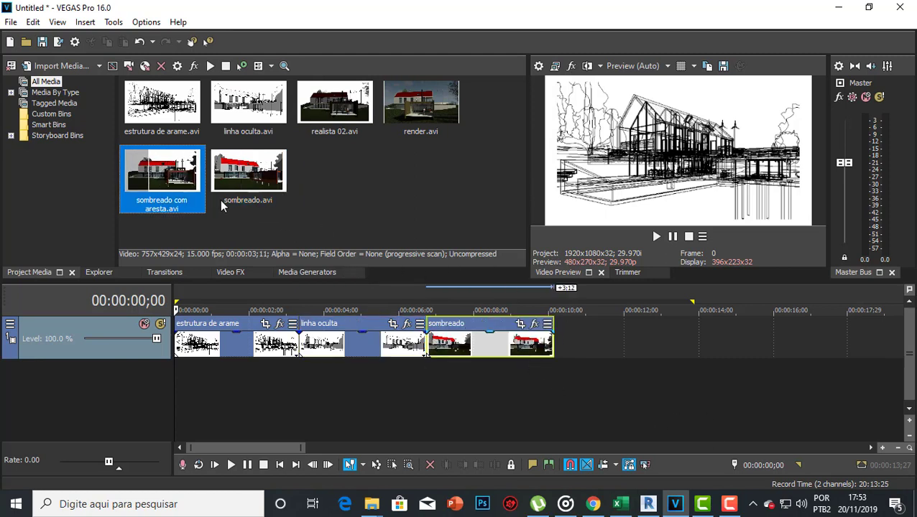
drag(562, 343, 562, 336)
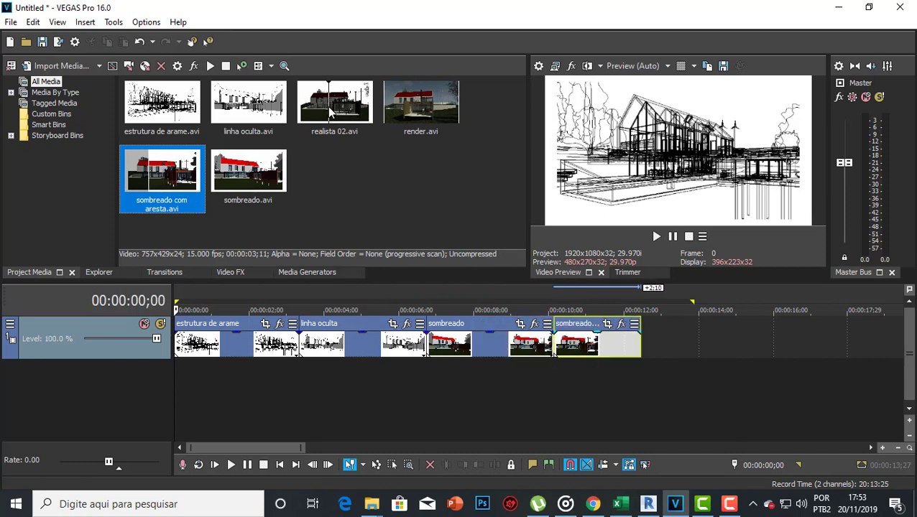
drag(327, 107, 644, 332)
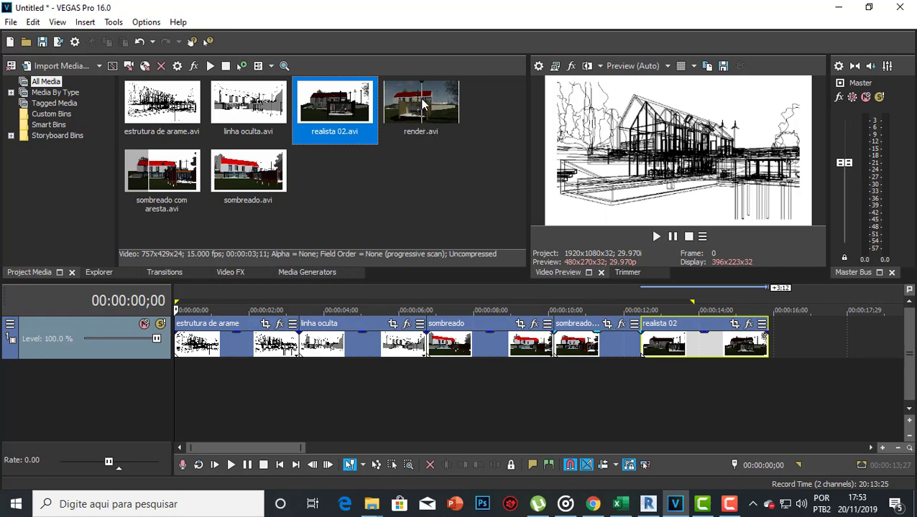
drag(423, 107, 783, 346)
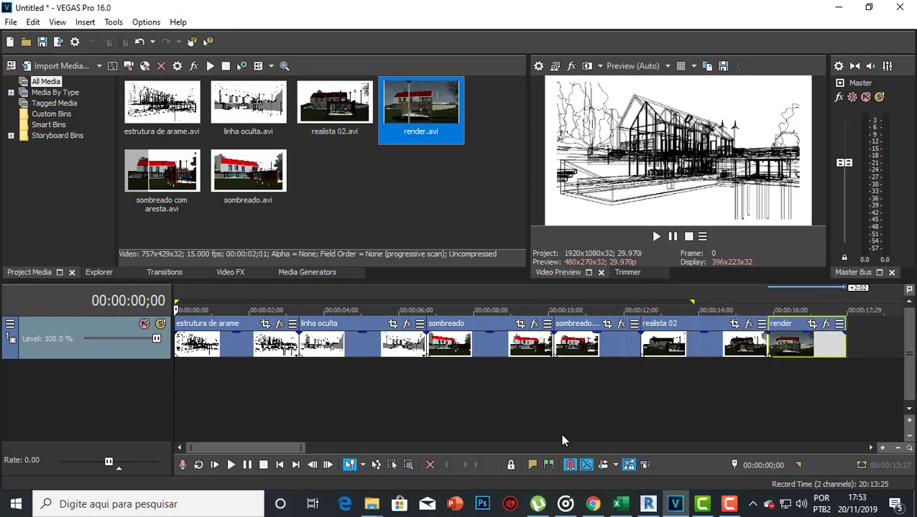
click(231, 465)
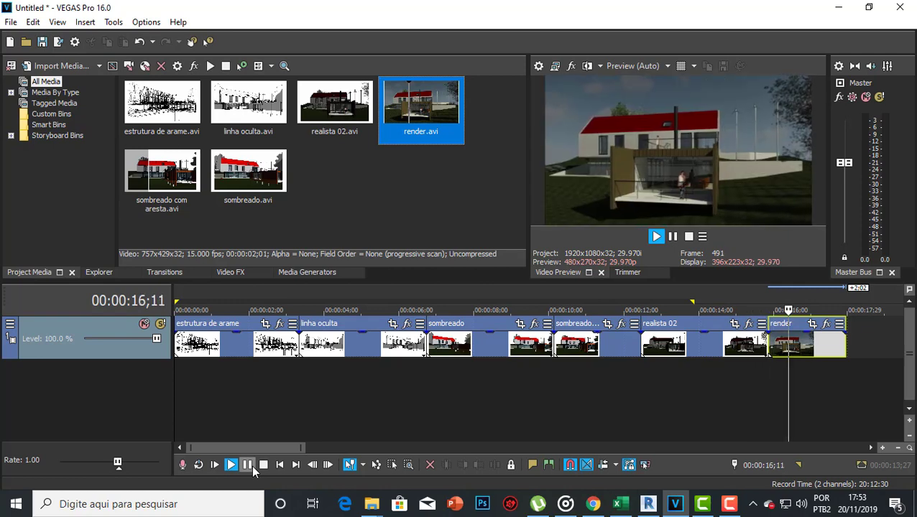
click(249, 465)
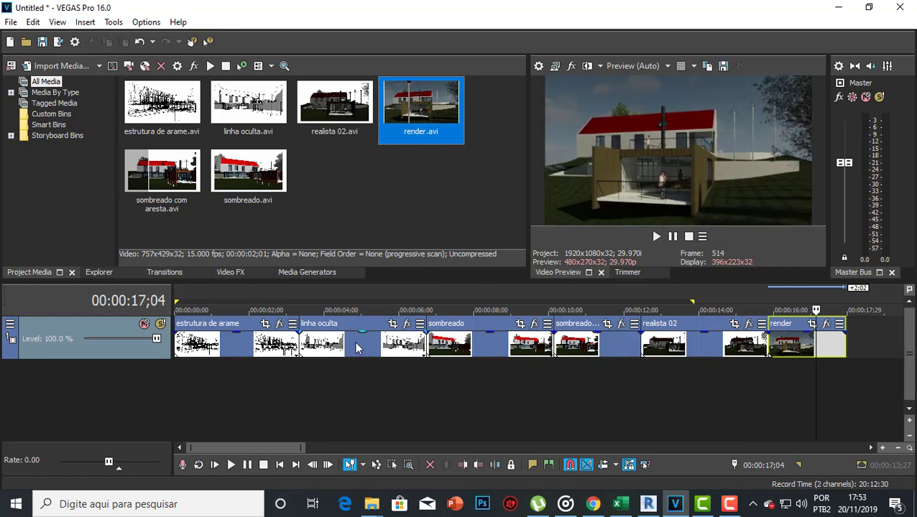
Crossfade linha oculta over the end of estrutura de arame by about 9 frames, and sombreado over the end of linha oculta by about 8.
mouse_move(358, 348)
mouse_down()
mouse_move(323, 356)
mouse_move(323, 366)
mouse_move(348, 344)
mouse_move(363, 348)
mouse_move(347, 345)
mouse_up()
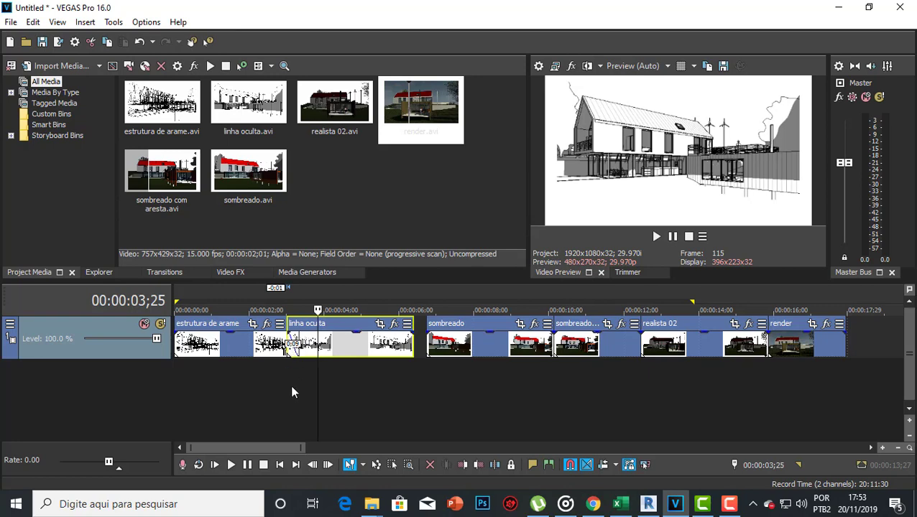
click(295, 352)
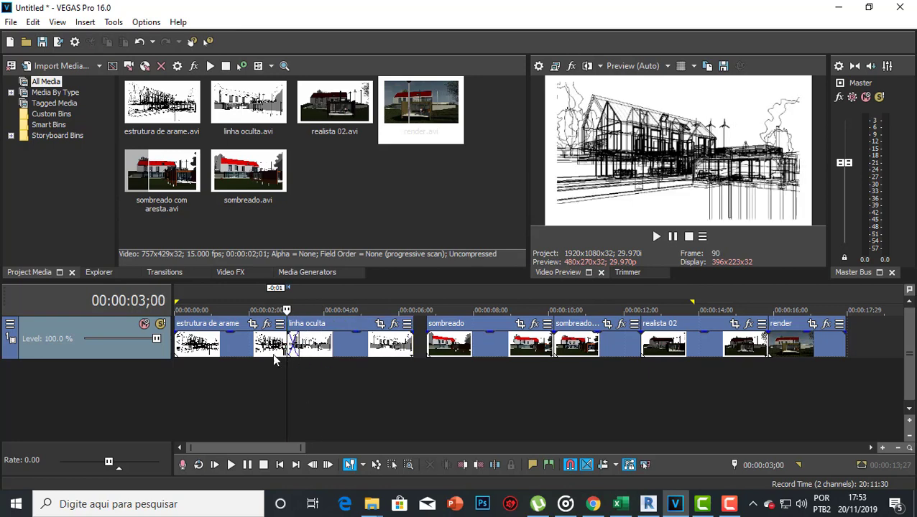
drag(454, 349, 431, 351)
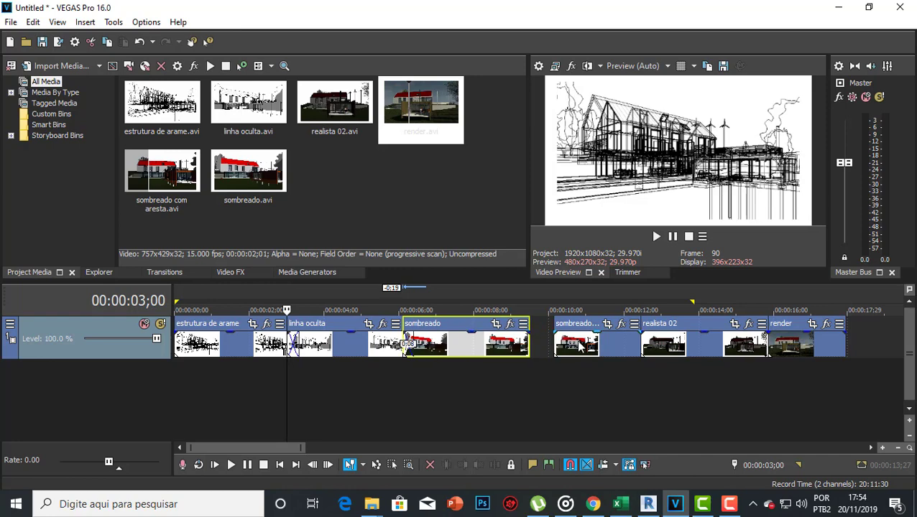
Overlap sombreado com aresta and realista 02 with their preceding clips by about 8 frames and render by about 7, and play back the sequence.
drag(580, 346, 550, 348)
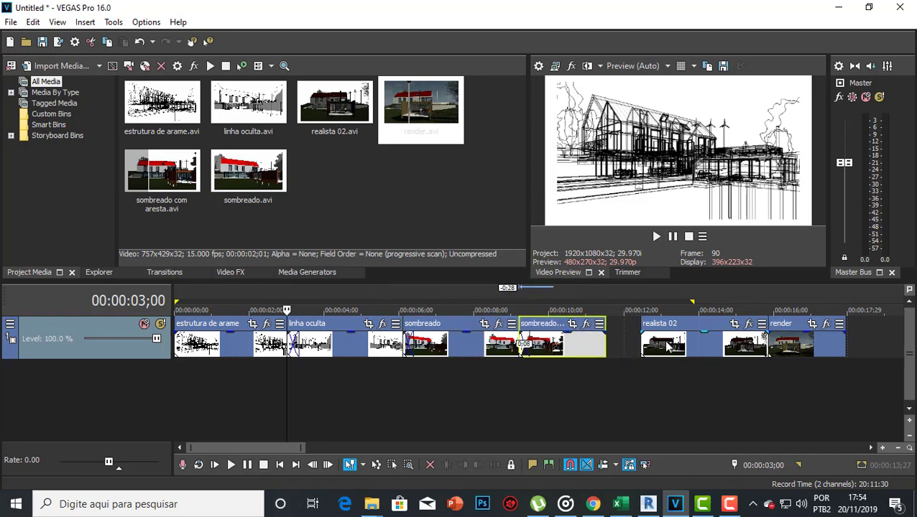
drag(668, 347, 621, 349)
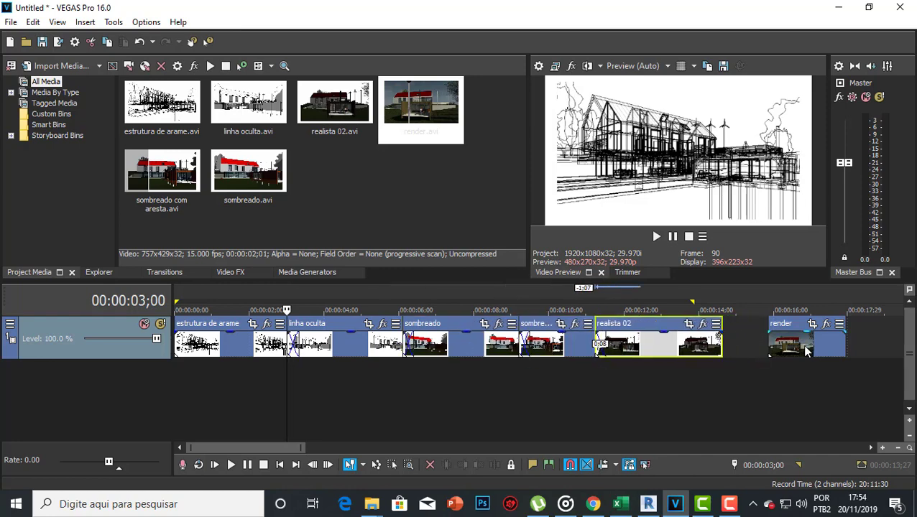
drag(806, 350, 750, 351)
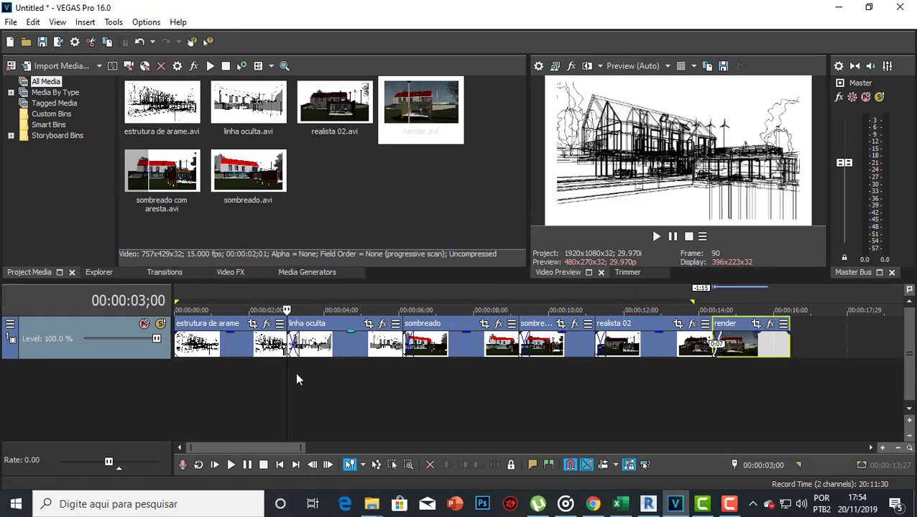
click(264, 465)
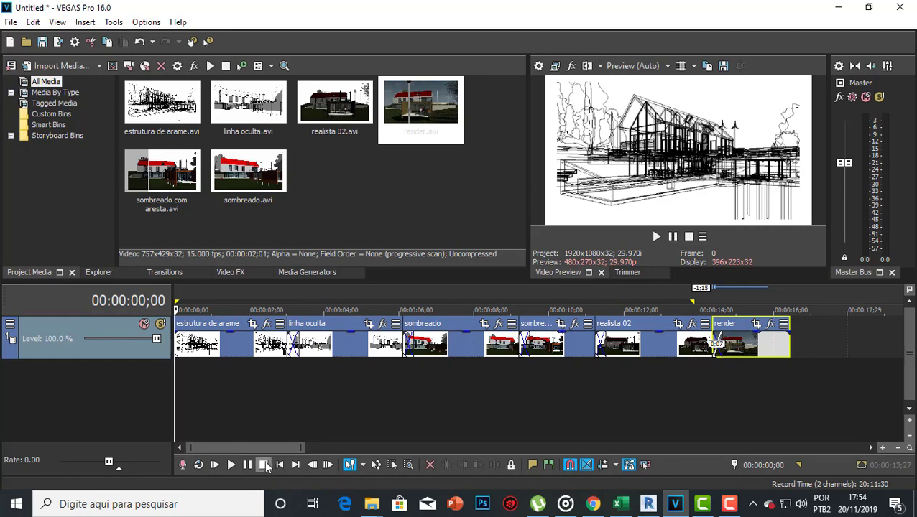
click(232, 465)
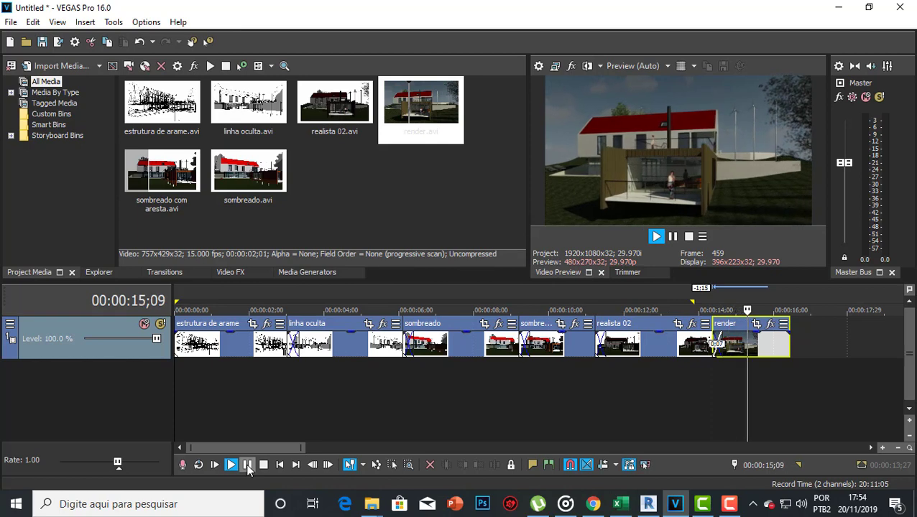
click(247, 465)
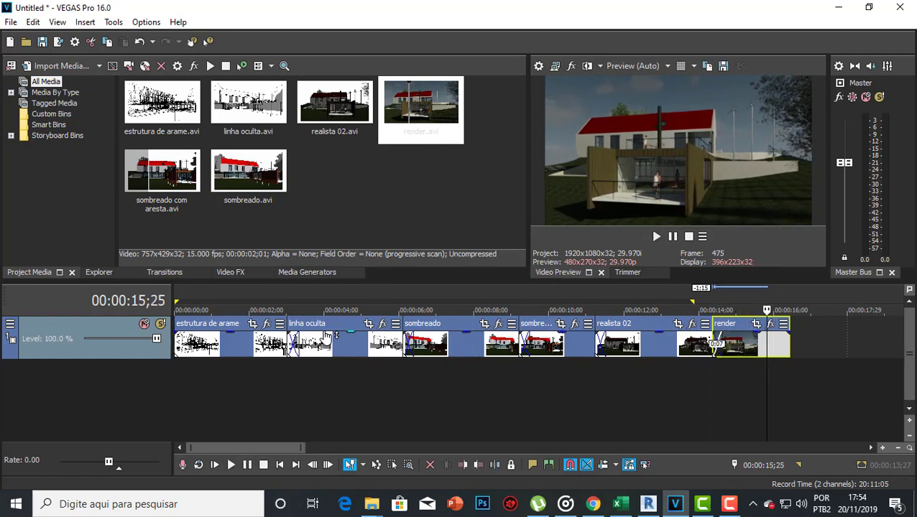
Select the time range of the whole sequence and set up its render as a MAGIX AVC/AAC MP4 named animação final.
drag(794, 372, 137, 371)
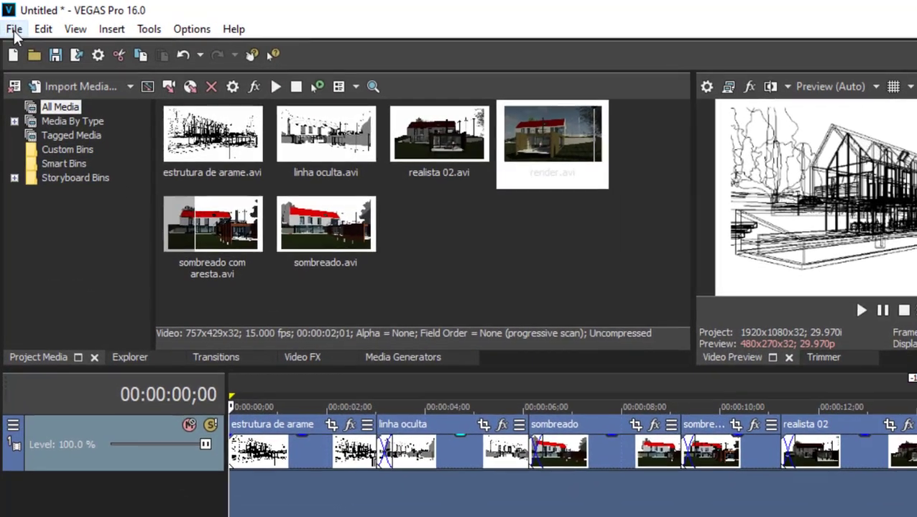
click(11, 22)
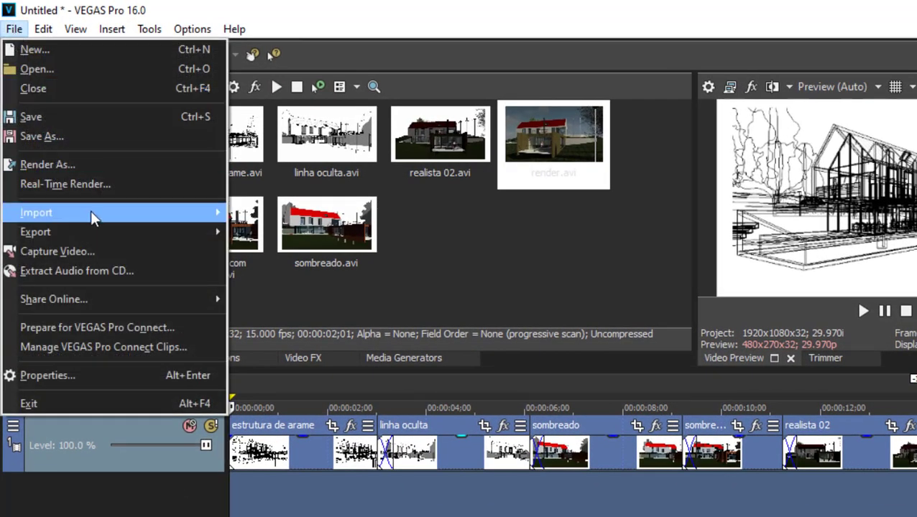
click(46, 165)
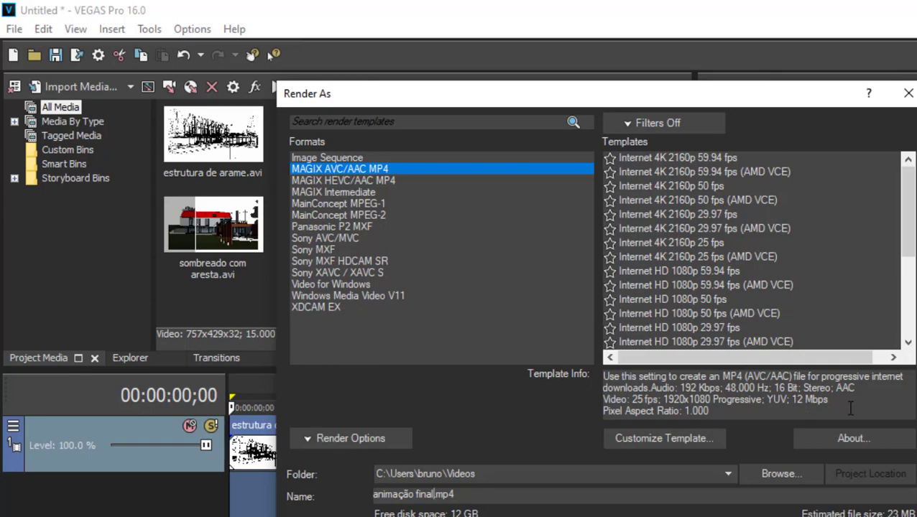
click(870, 440)
click(804, 136)
Create a folder named video inside Vídeos and set it as the destination for the animação final render.
click(796, 471)
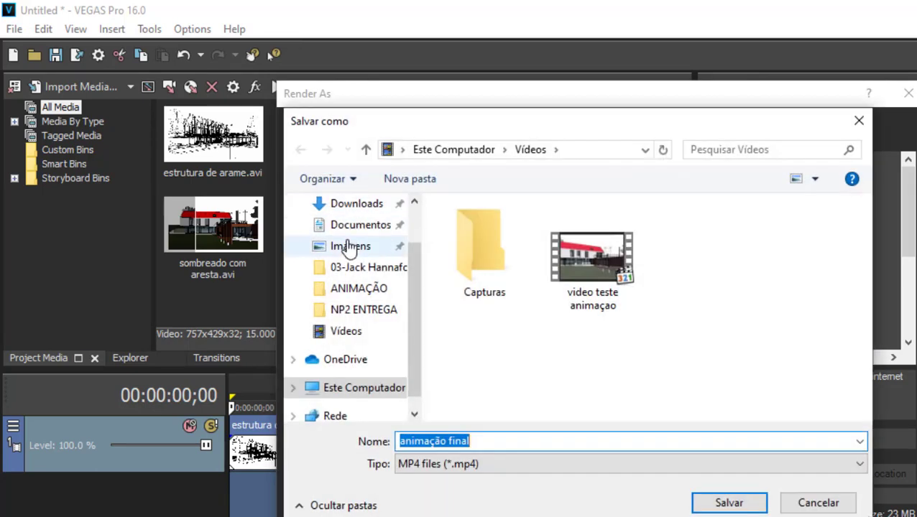
click(360, 330)
right_click(522, 389)
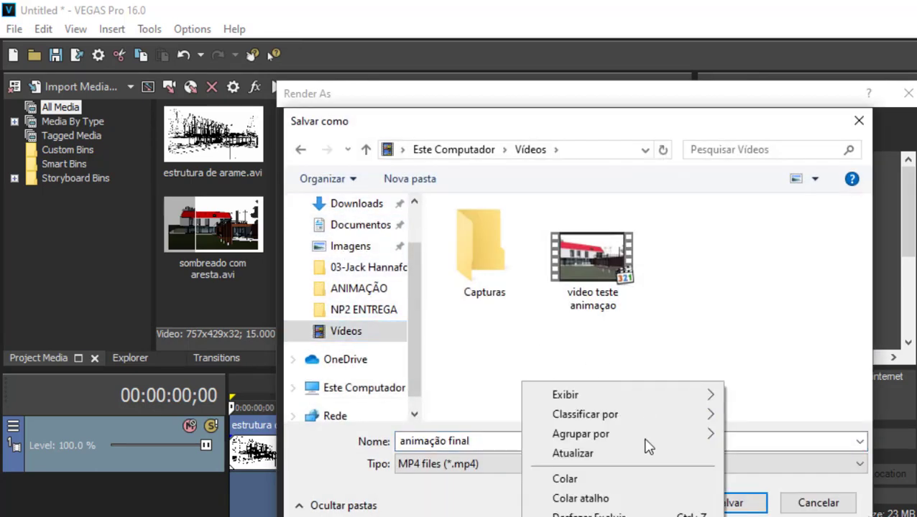
click(759, 346)
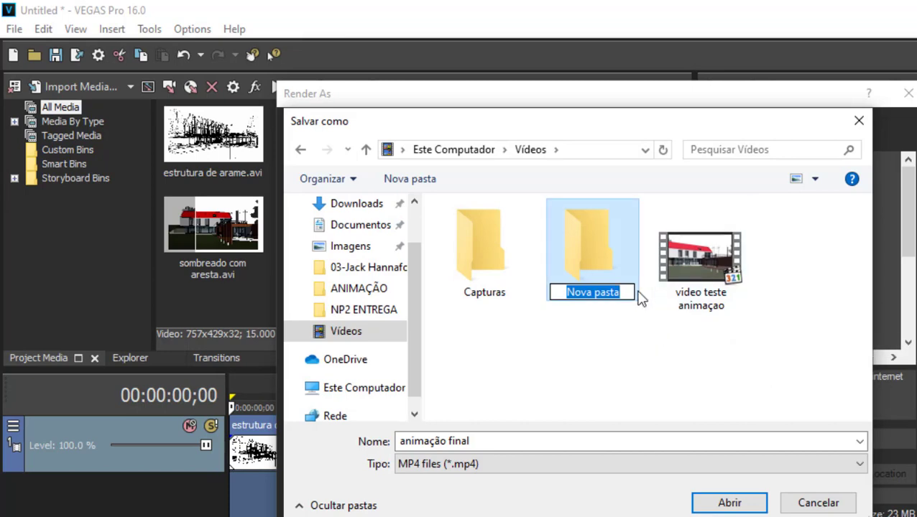
text(vi)
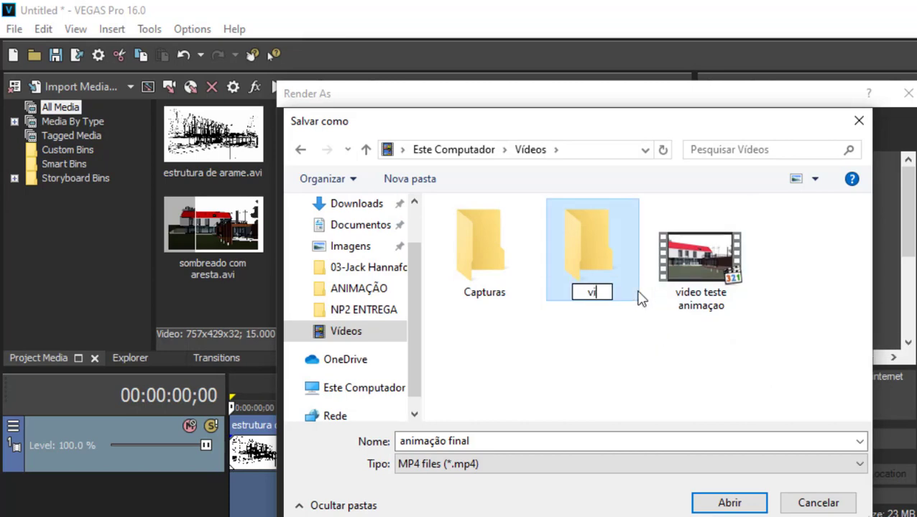
text(deo)
key(Return)
double_click(609, 277)
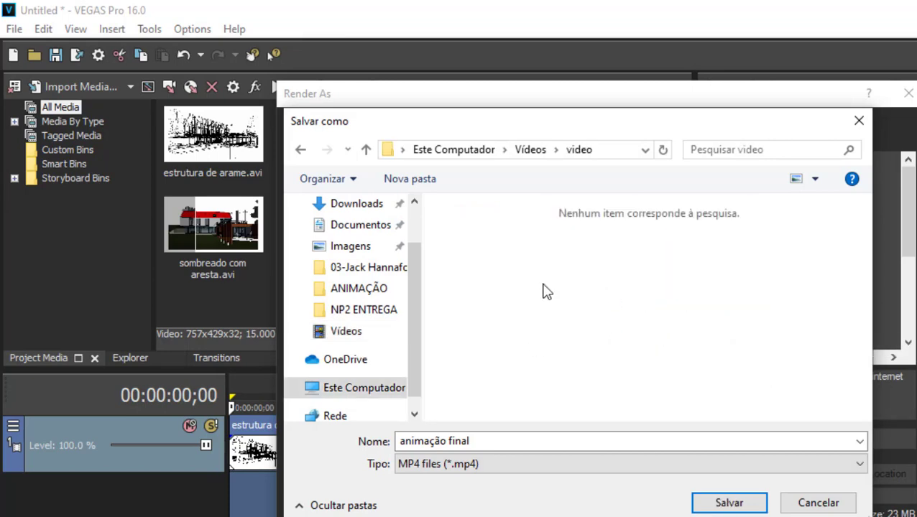
click(719, 505)
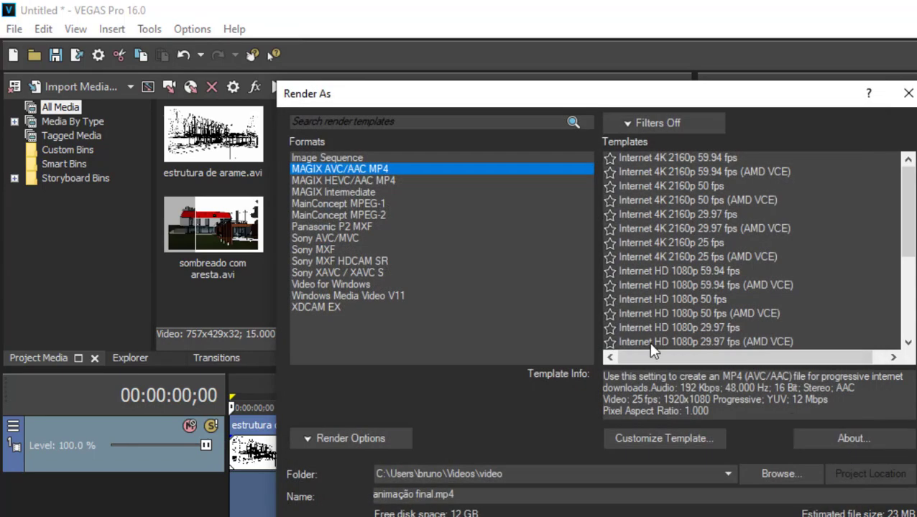
Render animação final.mp4 and play the finished video full screen from its output folder.
click(727, 516)
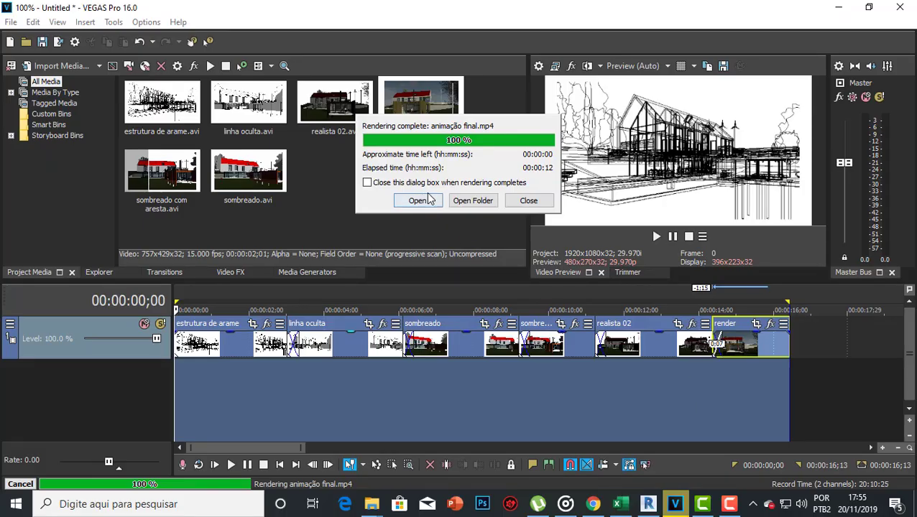
click(473, 201)
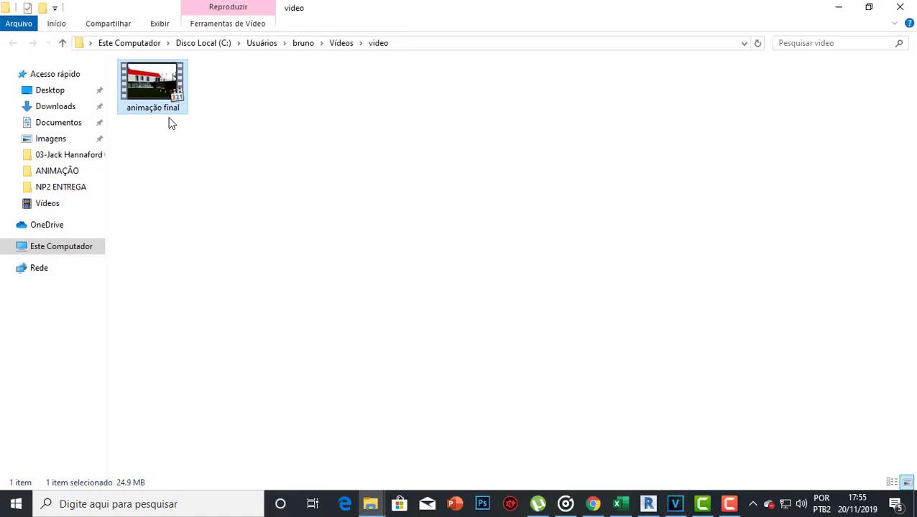
double_click(135, 107)
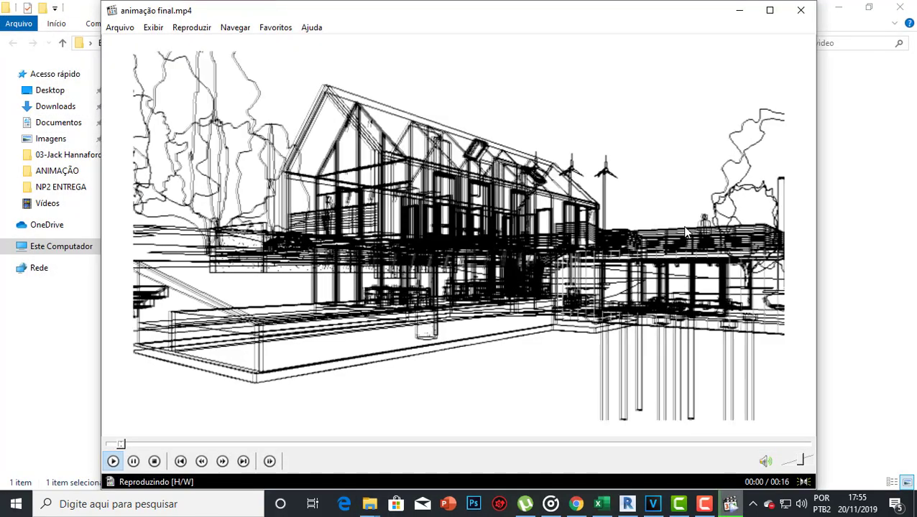
double_click(687, 232)
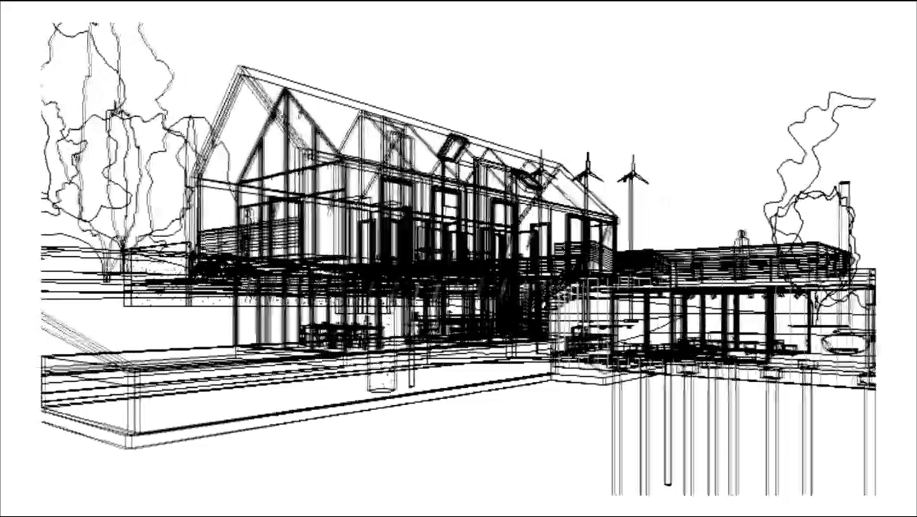